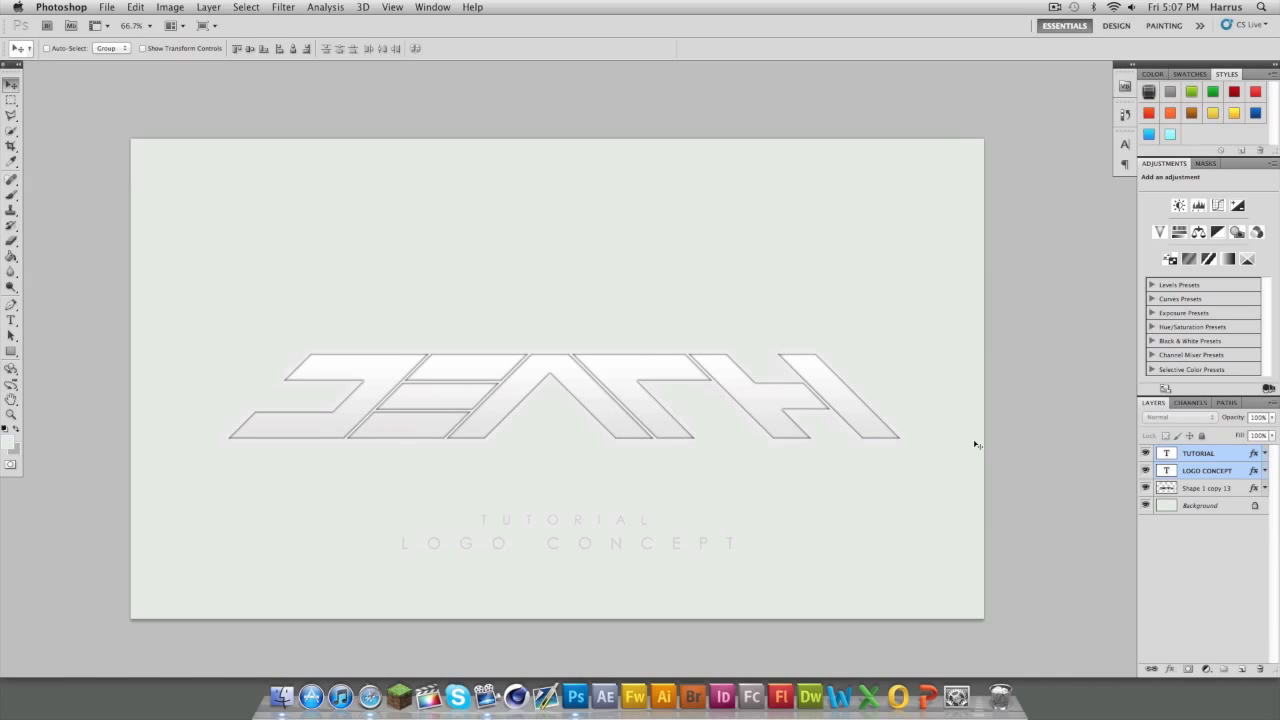
Step: Delete the existing DEATH logo layer, Shape 1 copy 13, leaving the text layers and background in place
click(1190, 488)
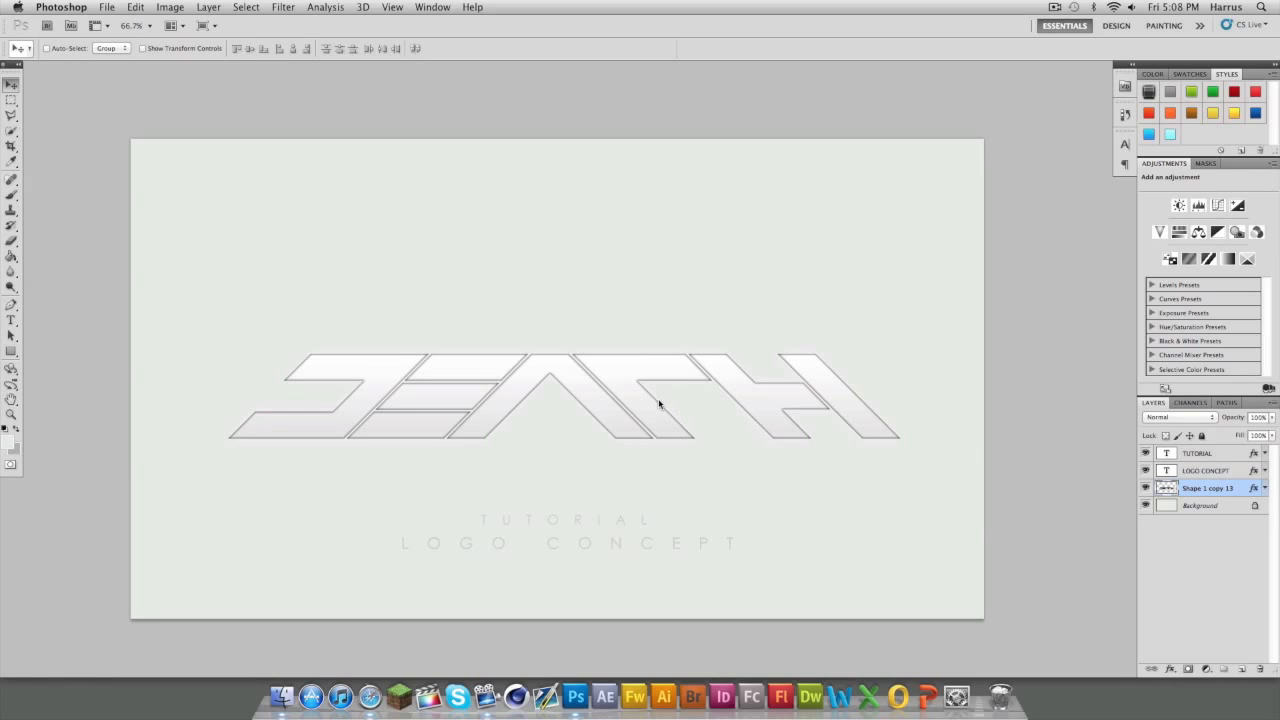
key(Delete)
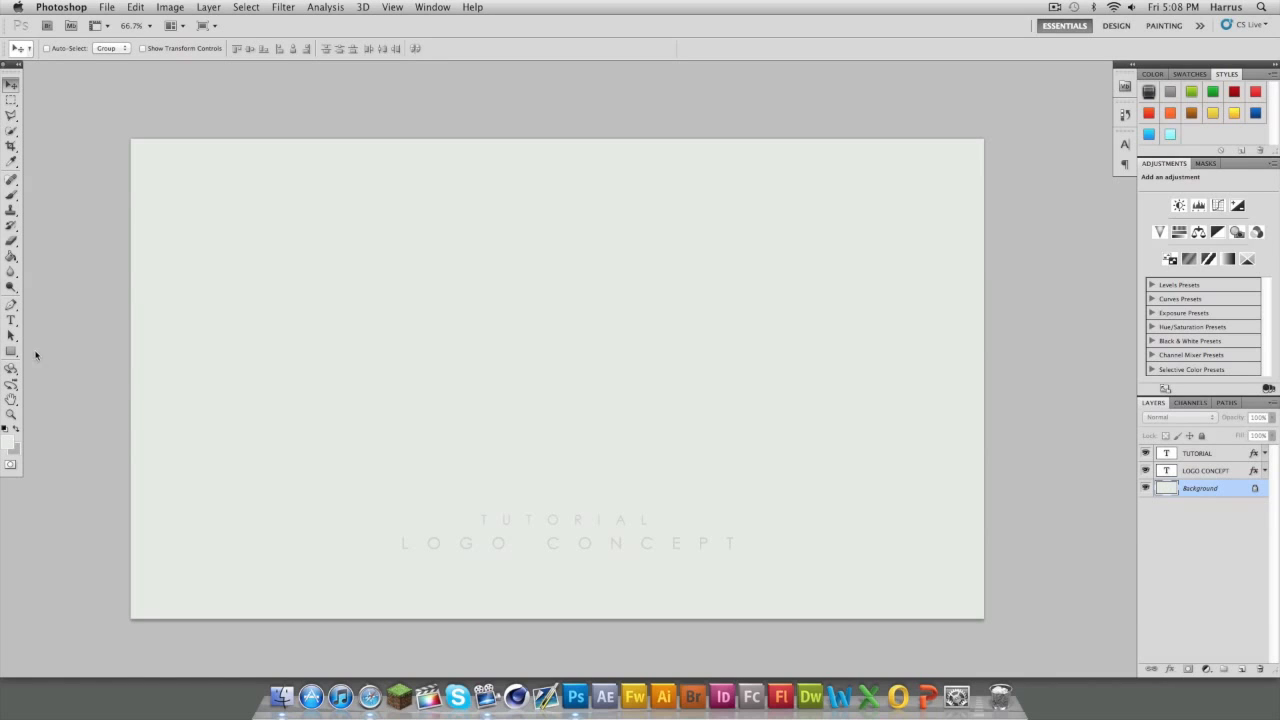
Step: Choose the Rectangle tool and set the foreground color to a dark gray
click(10, 351)
click(11, 446)
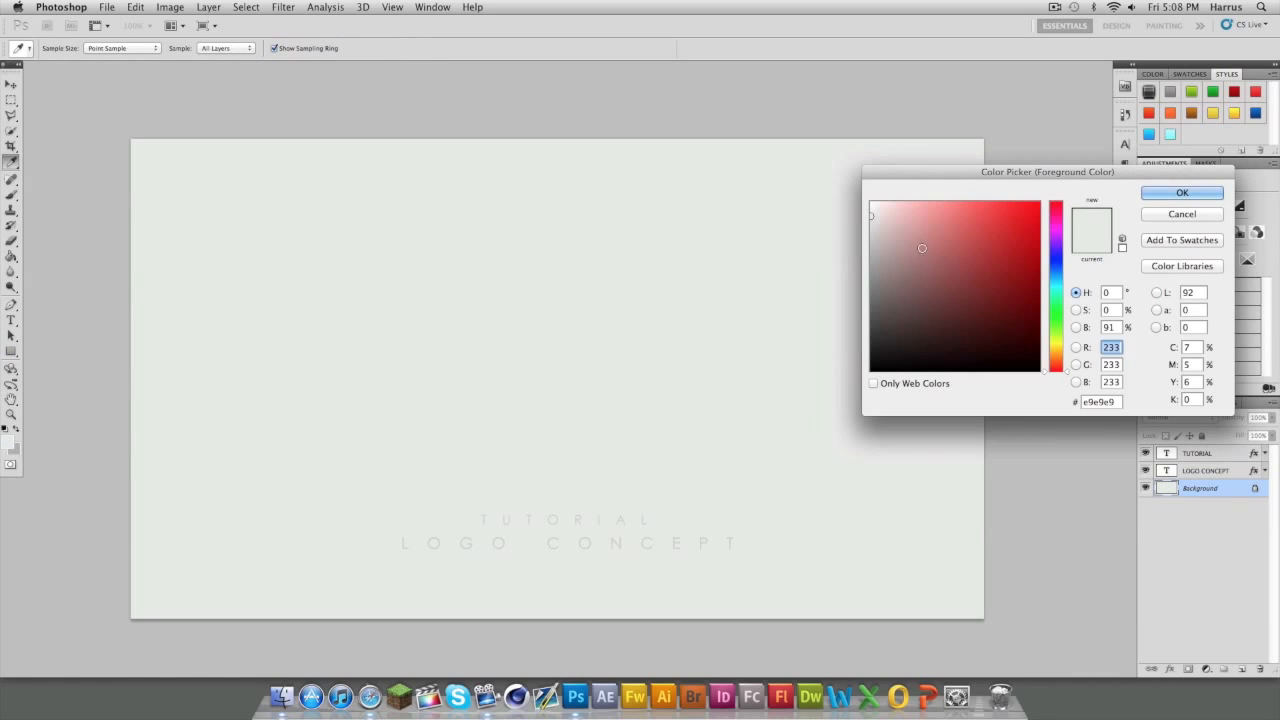
drag(888, 282, 828, 314)
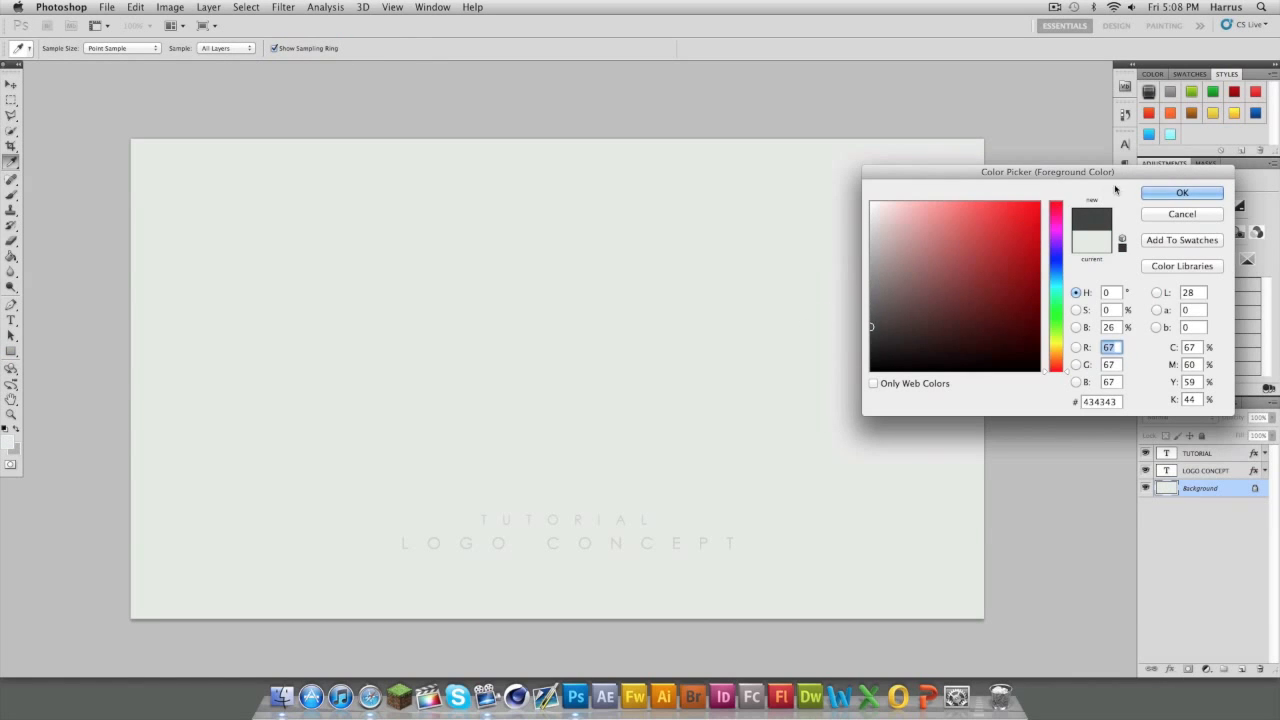
key(Return)
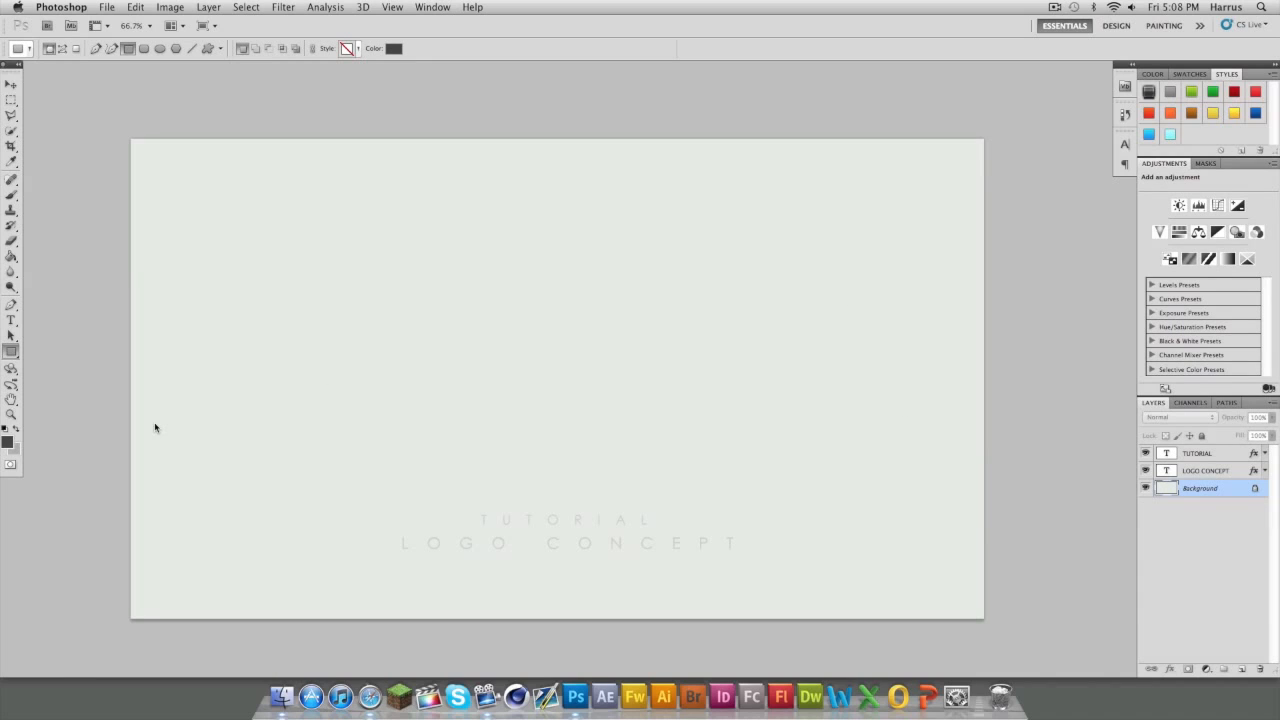
click(11, 350)
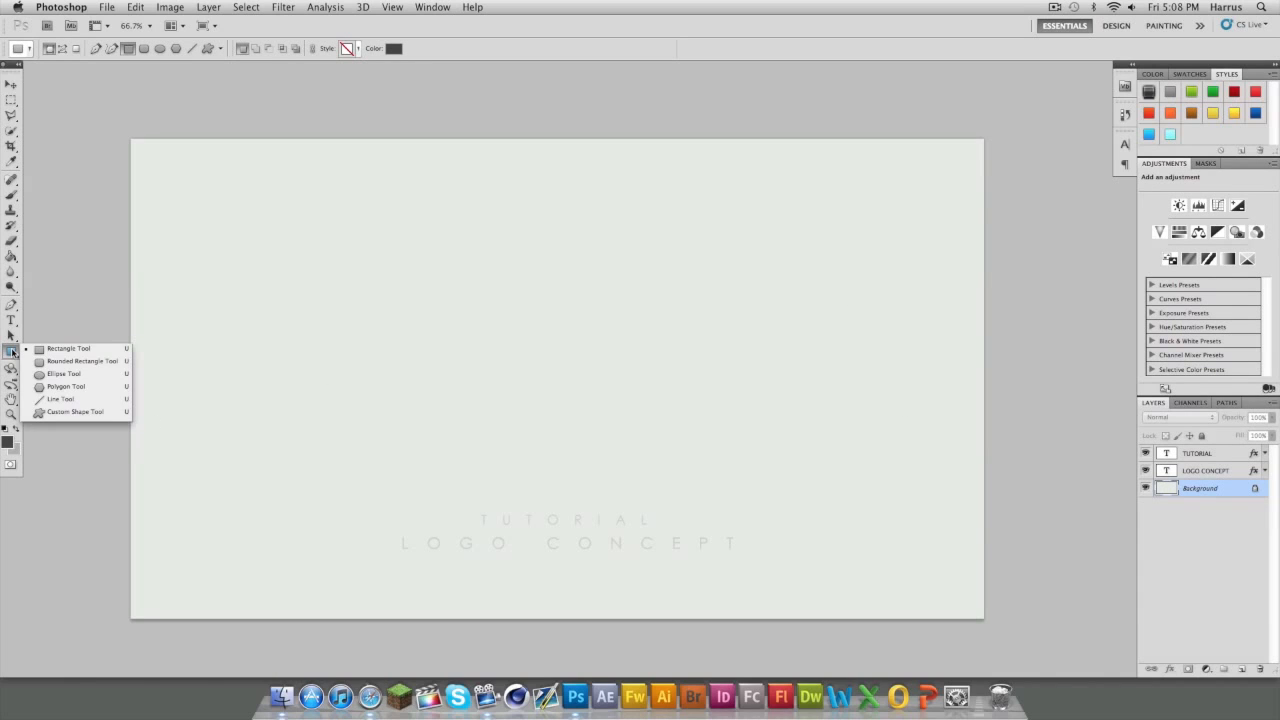
click(12, 351)
click(9, 444)
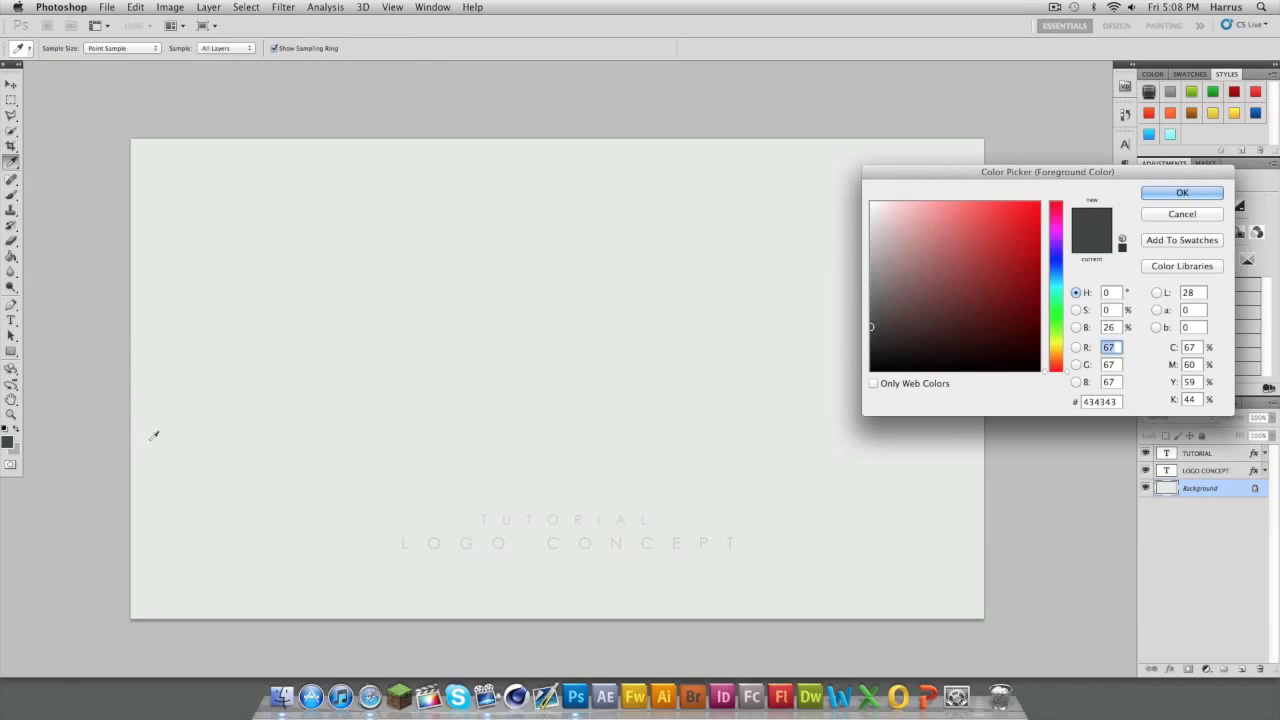
click(1152, 195)
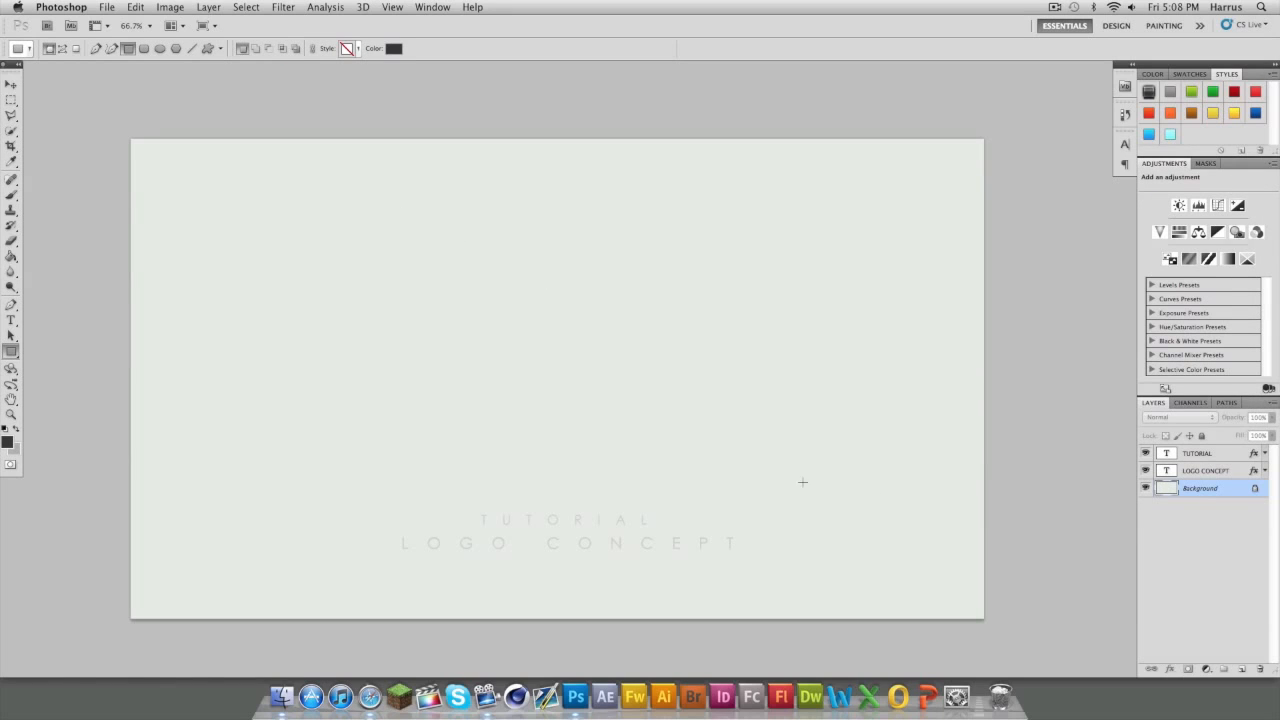
Step: Draw a long, thin dark gray bar near the canvas's upper-left corner and rasterize its layer
drag(143, 151, 415, 182)
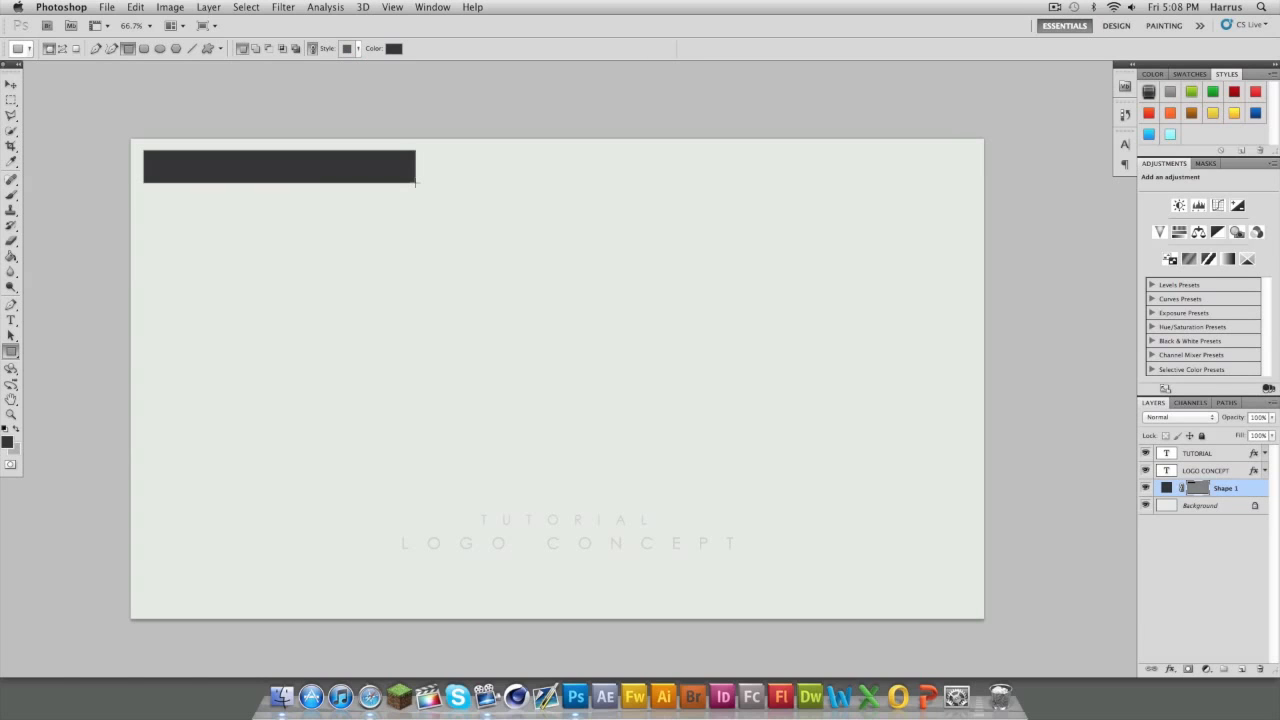
right_click(1233, 487)
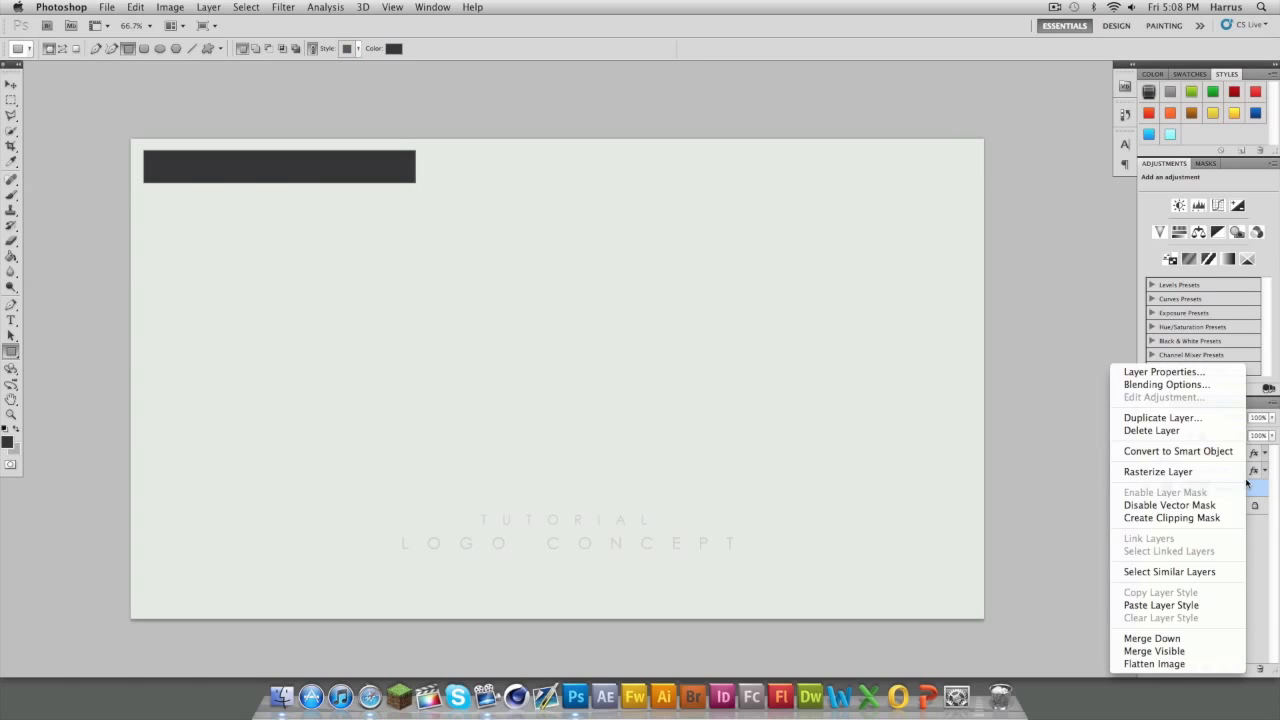
click(1179, 472)
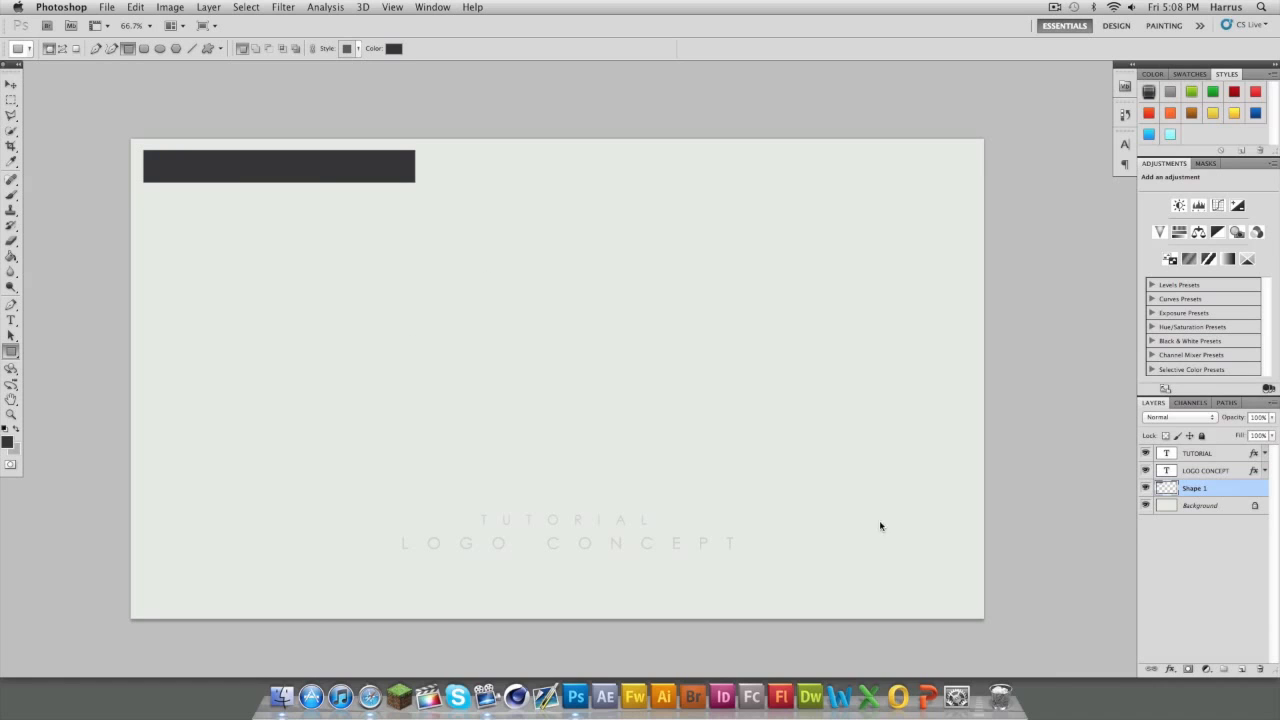
Step: Hide the original bar, duplicate its layer, and place the visible copy left of center on the canvas
click(1145, 488)
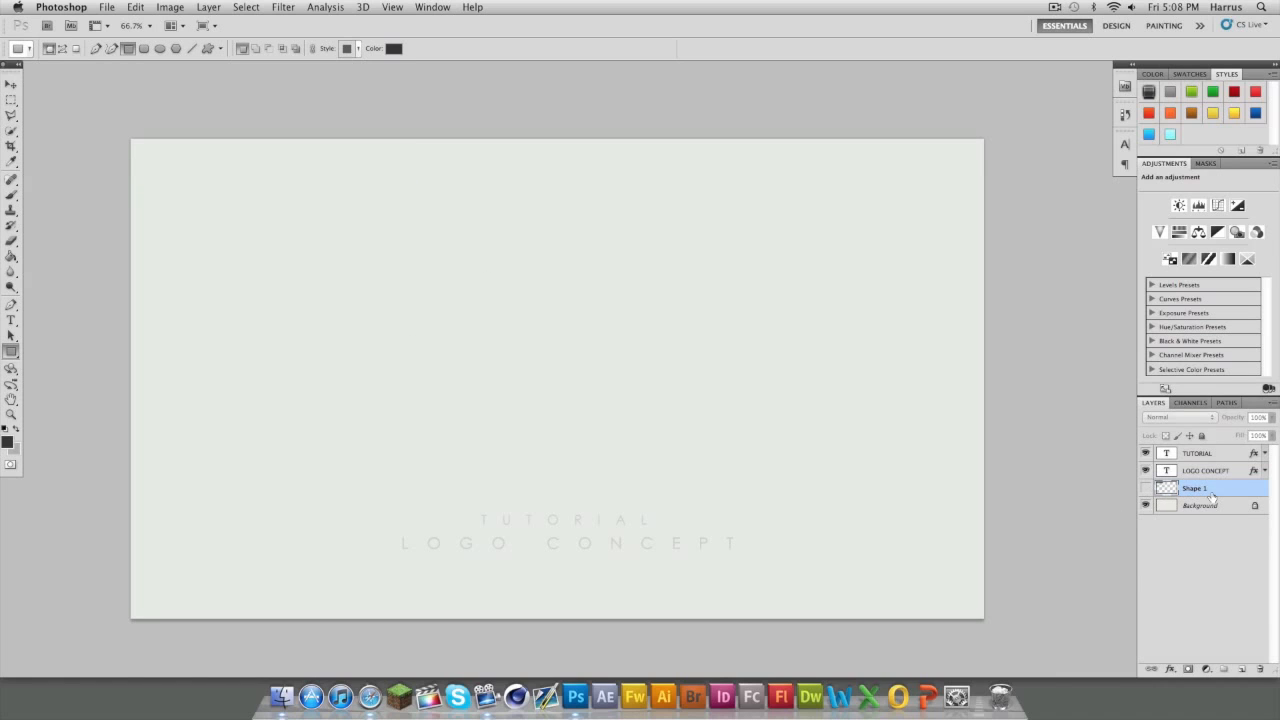
right_click(1212, 497)
click(1160, 417)
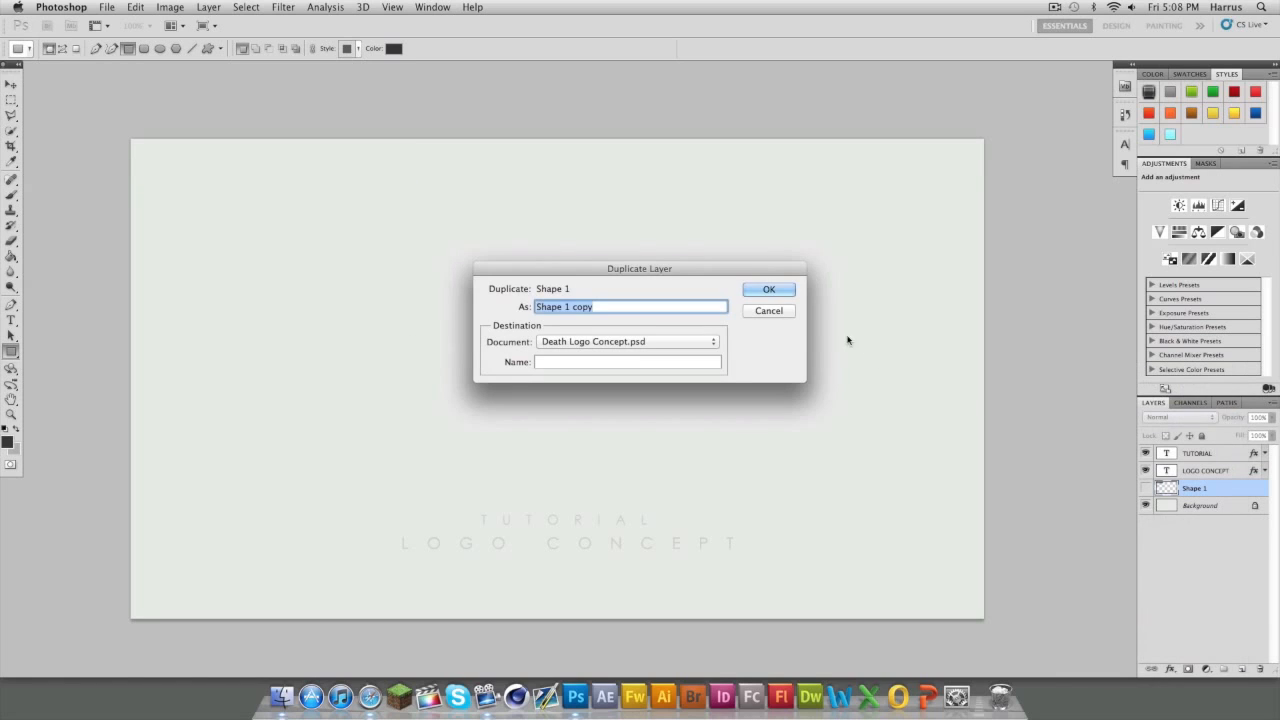
click(776, 289)
click(11, 84)
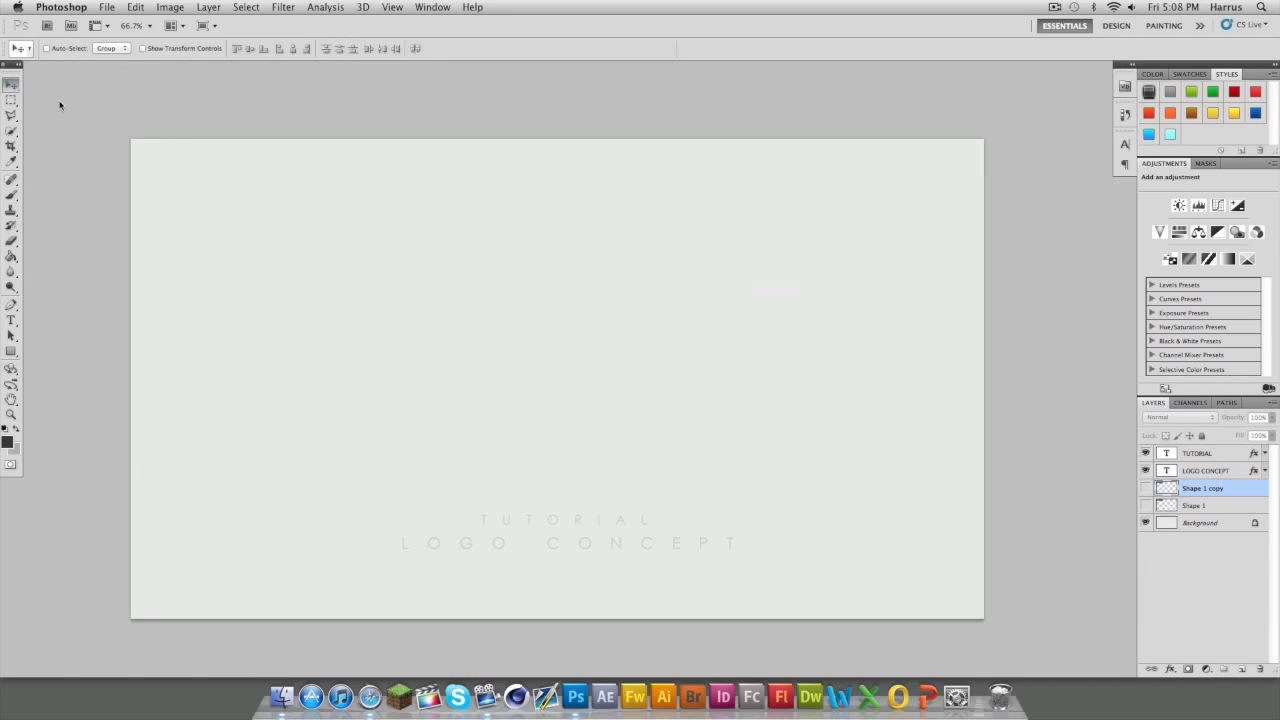
click(1145, 488)
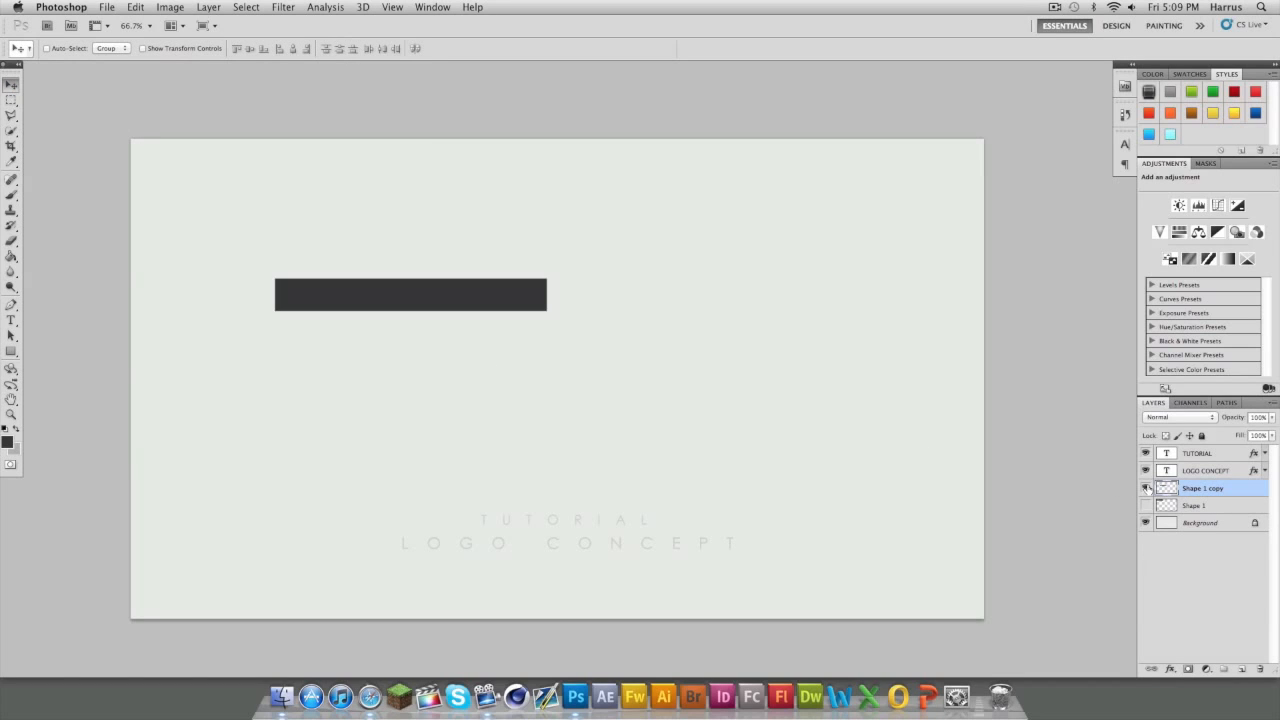
drag(434, 291, 479, 391)
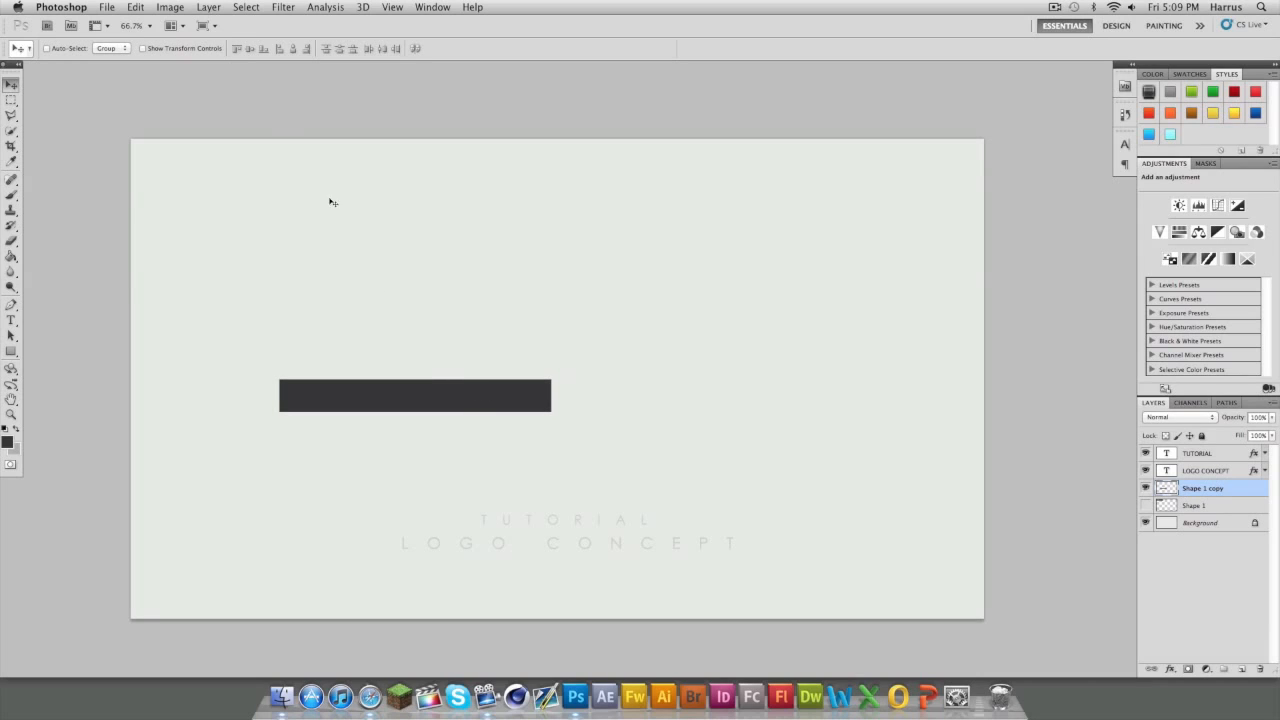
Step: Turn on transform controls and rotate the bar copy 45 degrees counterclockwise, placing it farther left on the canvas
click(142, 48)
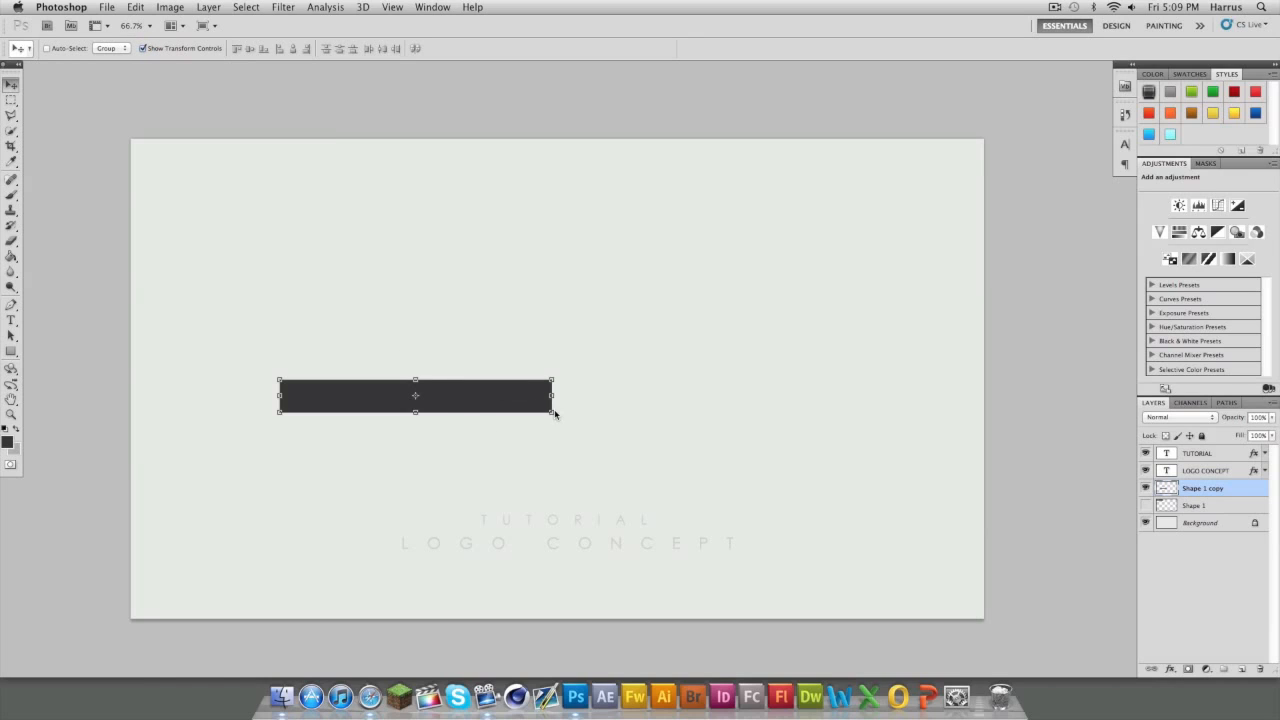
drag(560, 377, 502, 274)
drag(496, 349, 374, 354)
key(Return)
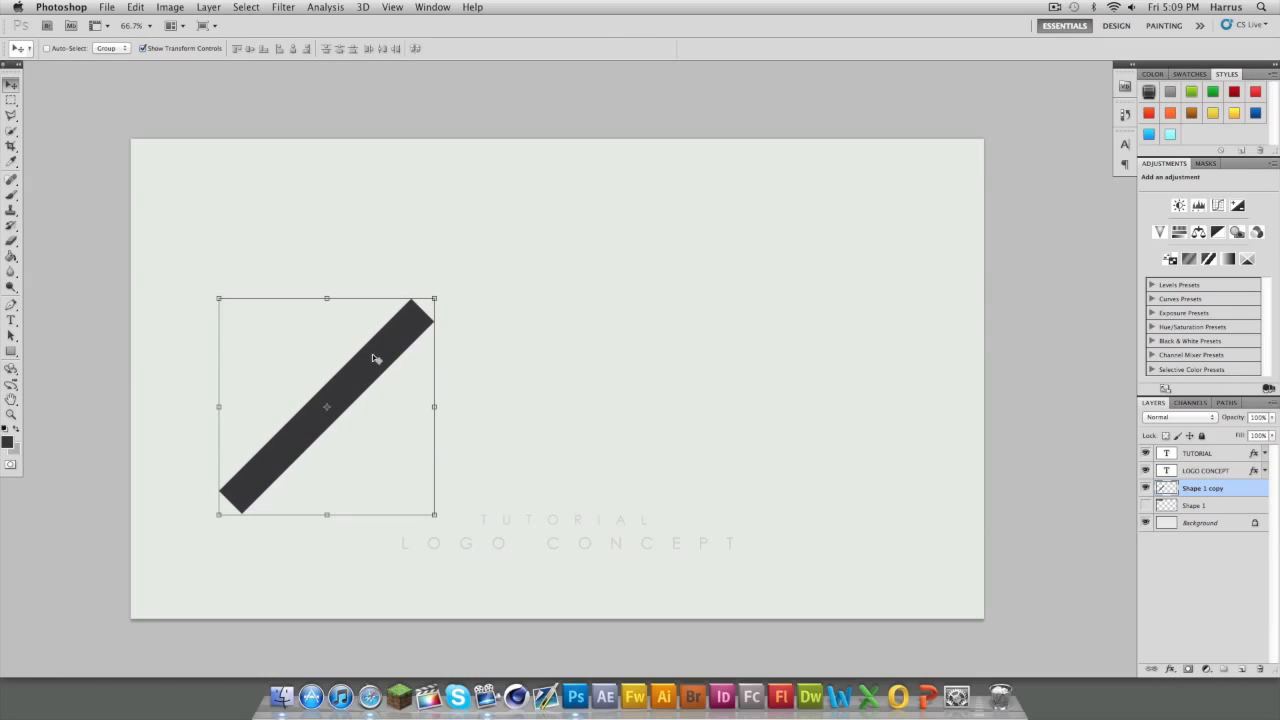
Step: Cut both ends of the diagonal bar off horizontally with the Rectangular Marquee and shift the resulting slanted stroke slightly right
click(12, 101)
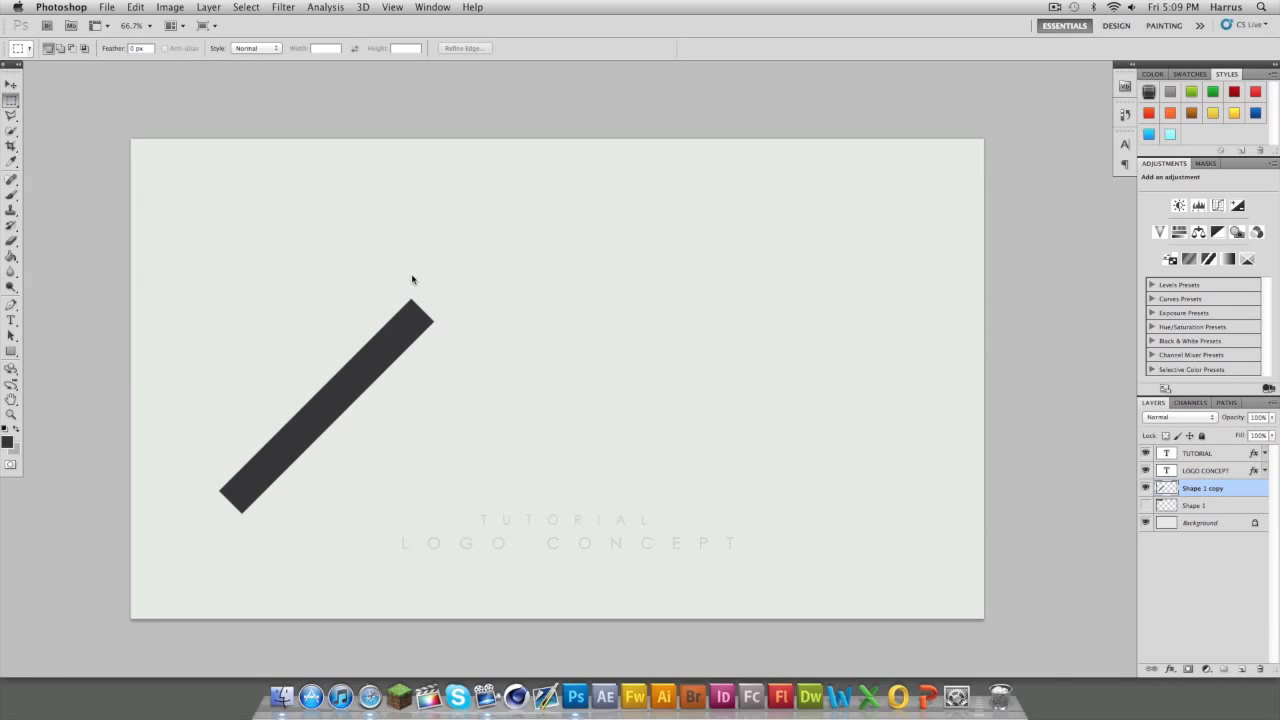
click(12, 101)
drag(540, 348, 616, 337)
key(Delete)
drag(480, 288, 314, 466)
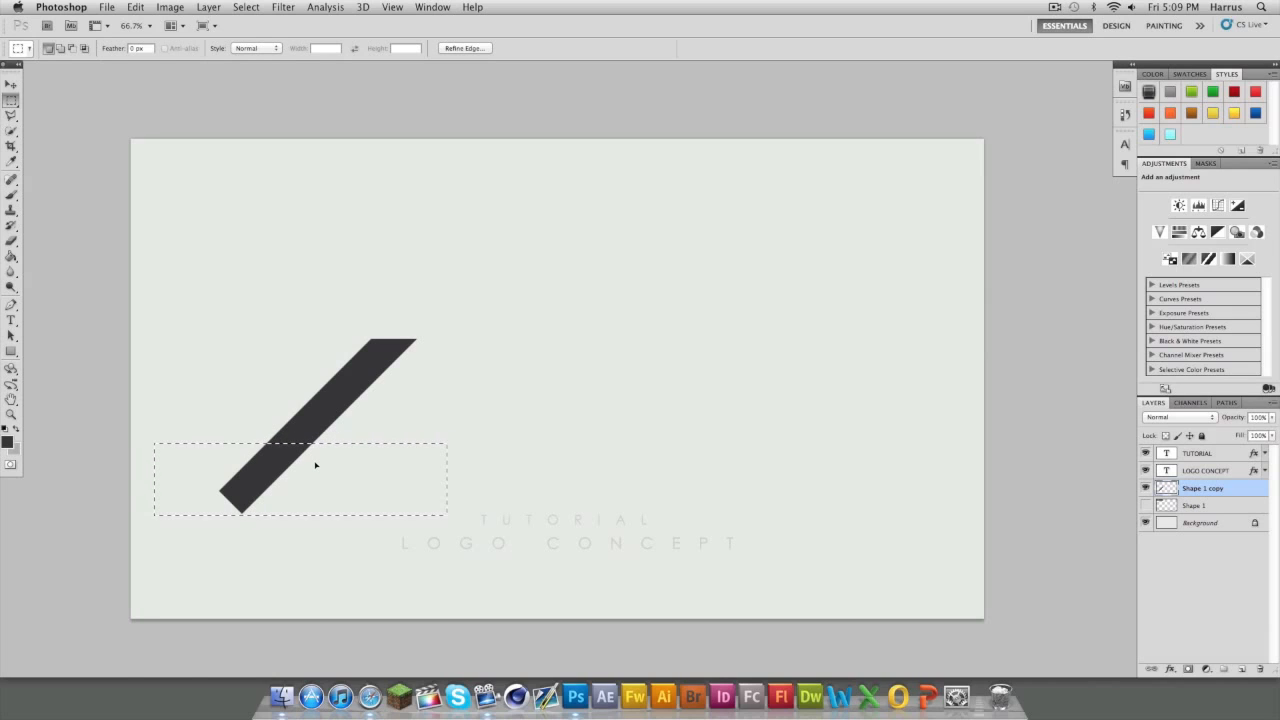
key(Delete)
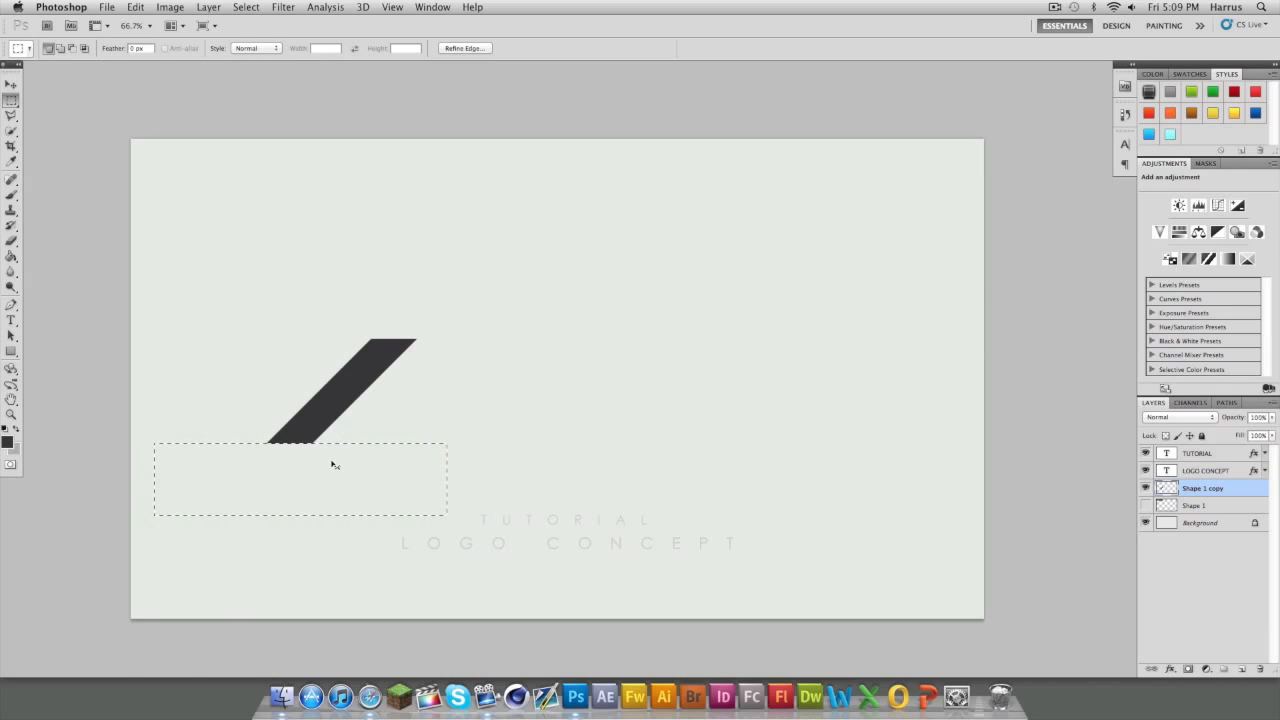
click(356, 392)
key(v)
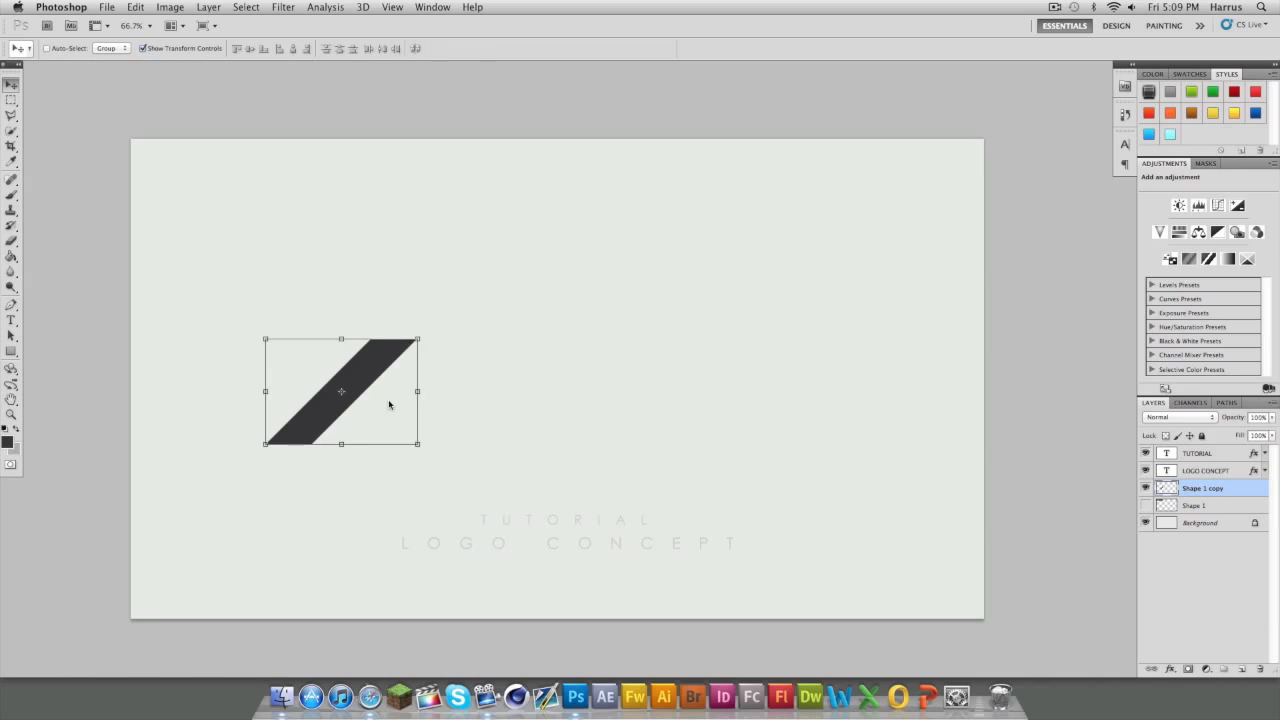
drag(378, 385, 422, 378)
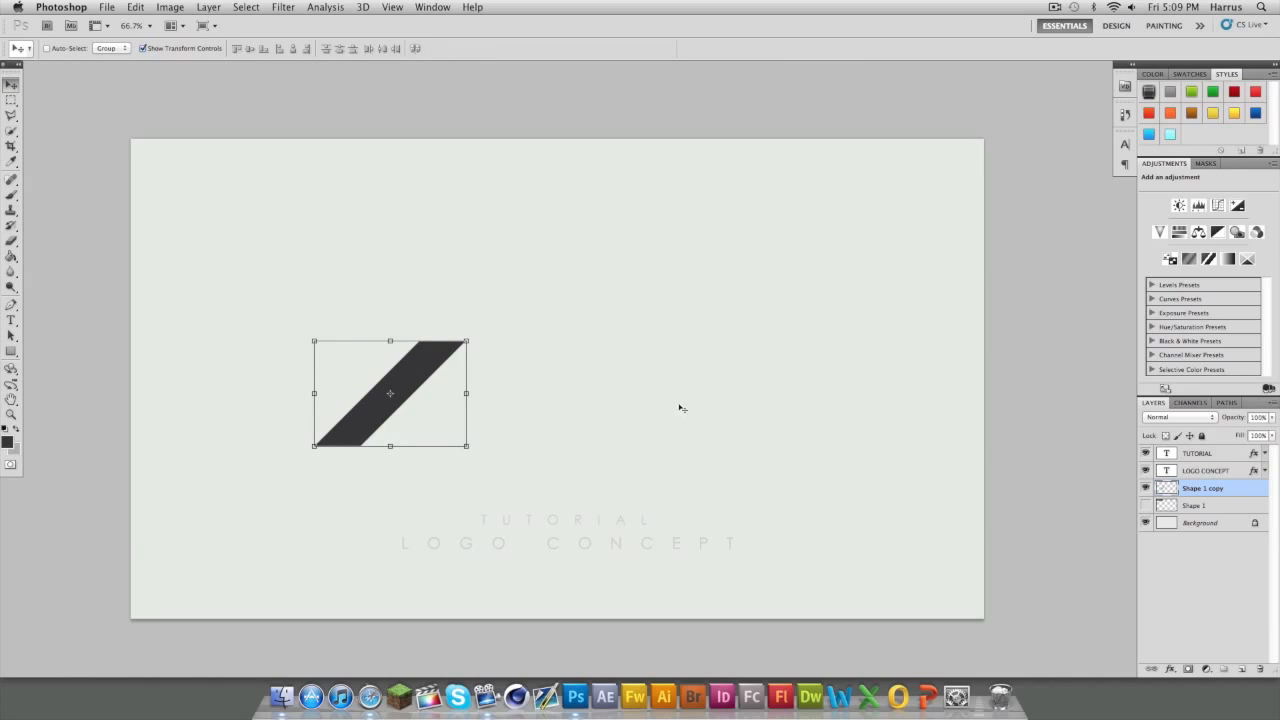
Step: Duplicate the hidden original bar layer again and make the new horizontal copy visible above the slanted stroke
click(1214, 505)
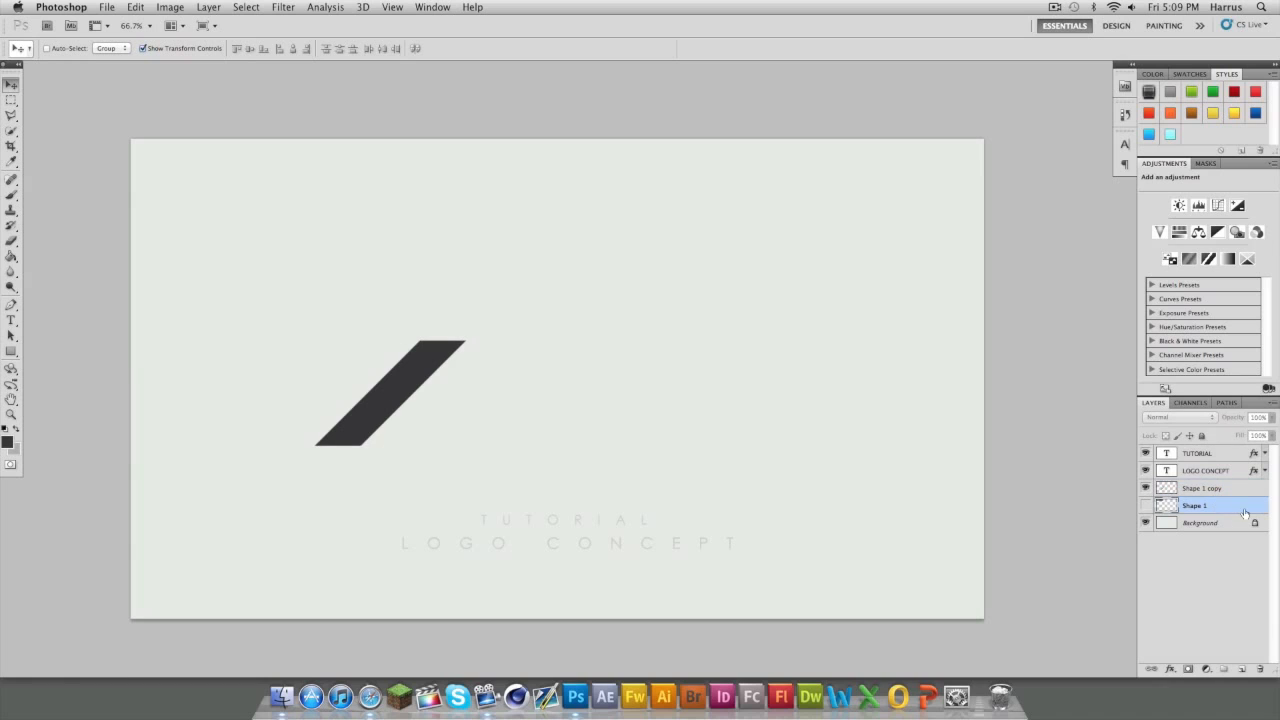
right_click(1166, 507)
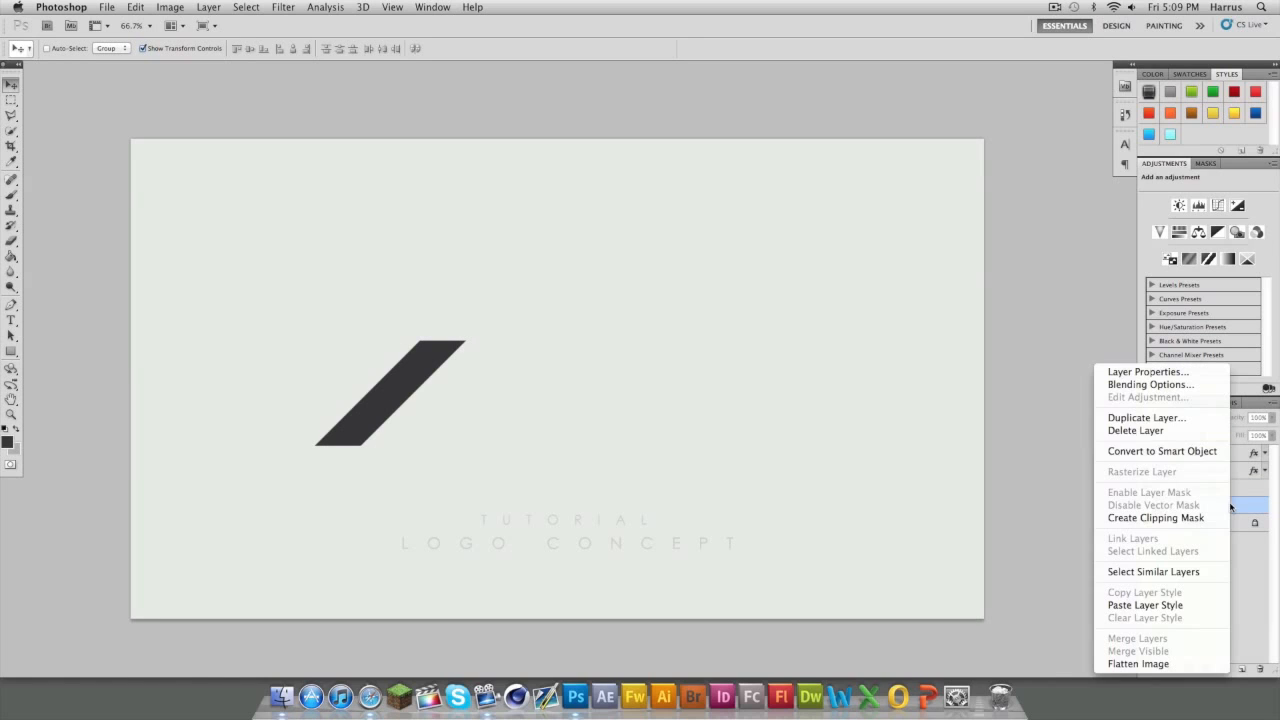
click(1153, 424)
click(768, 291)
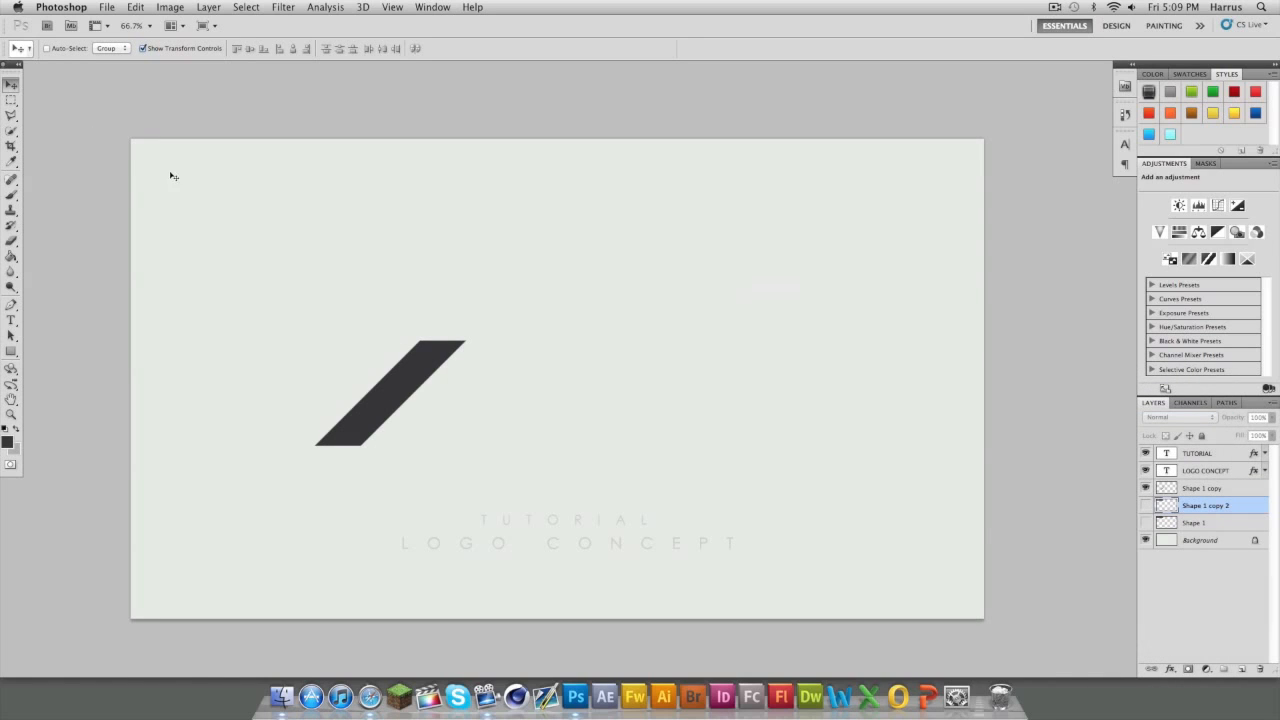
click(1146, 505)
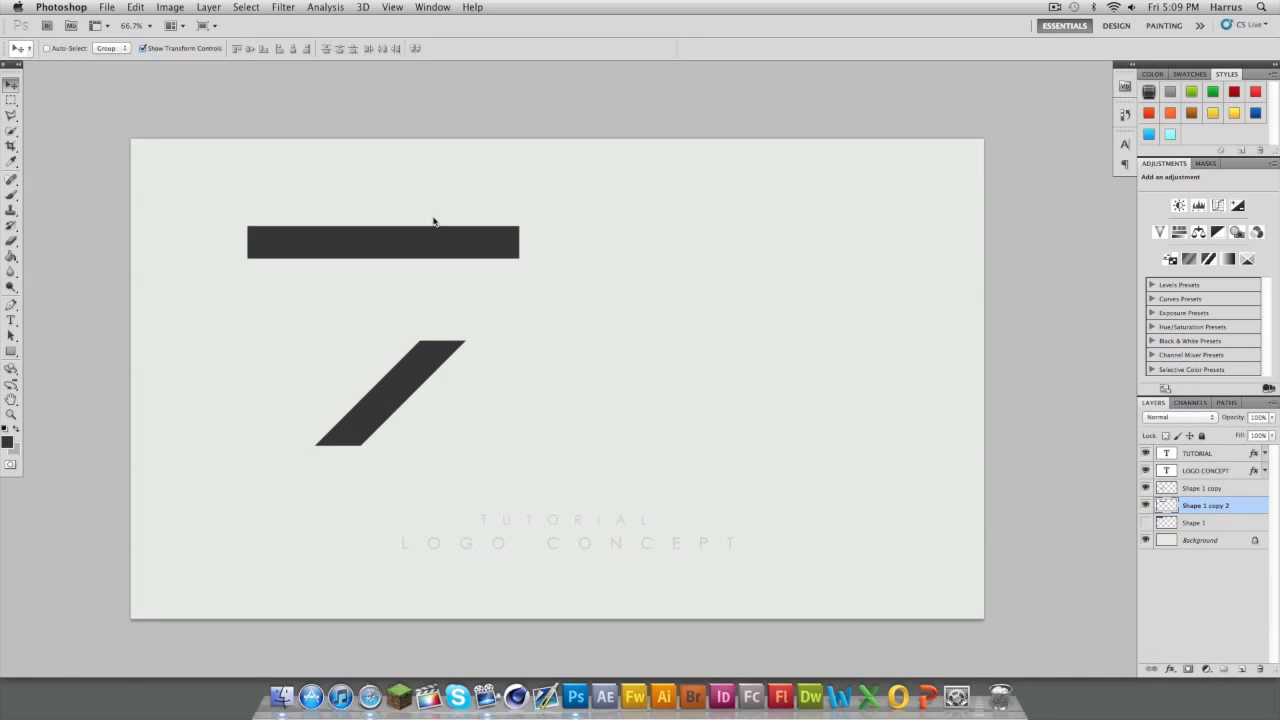
Step: Place the horizontal bar across the top of the slanted stroke, turn off transform controls, and nudge it upward
key(super+t)
mouse_move(433, 221)
mouse_down()
mouse_move(405, 268)
mouse_move(424, 358)
mouse_move(380, 363)
mouse_up()
key(Return)
key(super+z)
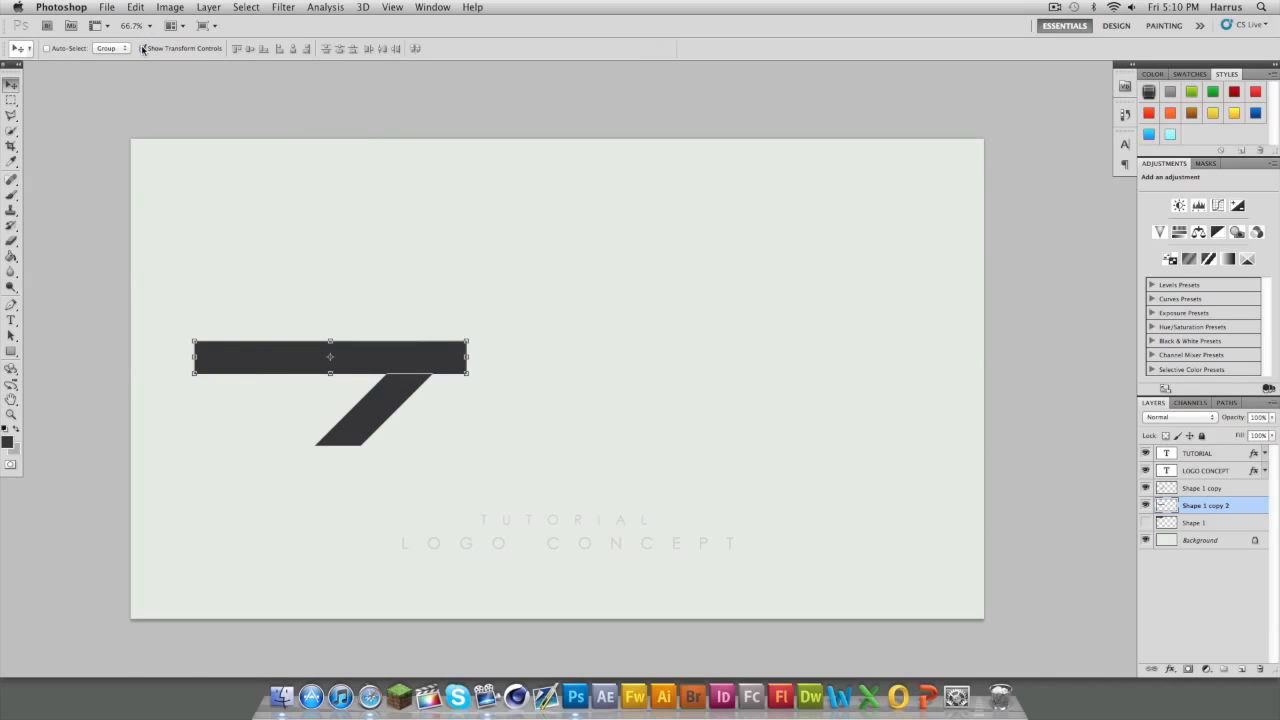
click(143, 48)
key(Up)
key(Up)
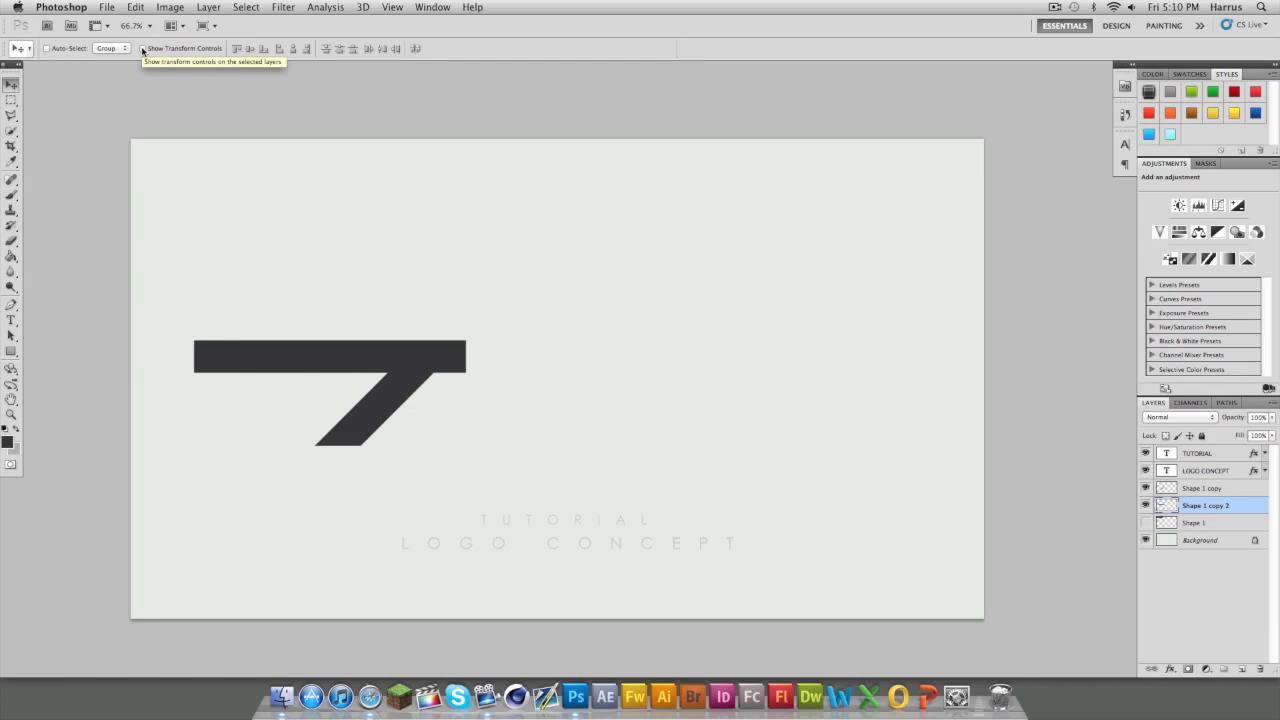
Step: Slide the horizontal bar left until its end stays inside the slanted stroke, and nudge it level with the stroke's top edge
drag(452, 370, 412, 369)
key(Up)
key(Down)
key(Up)
key(Up)
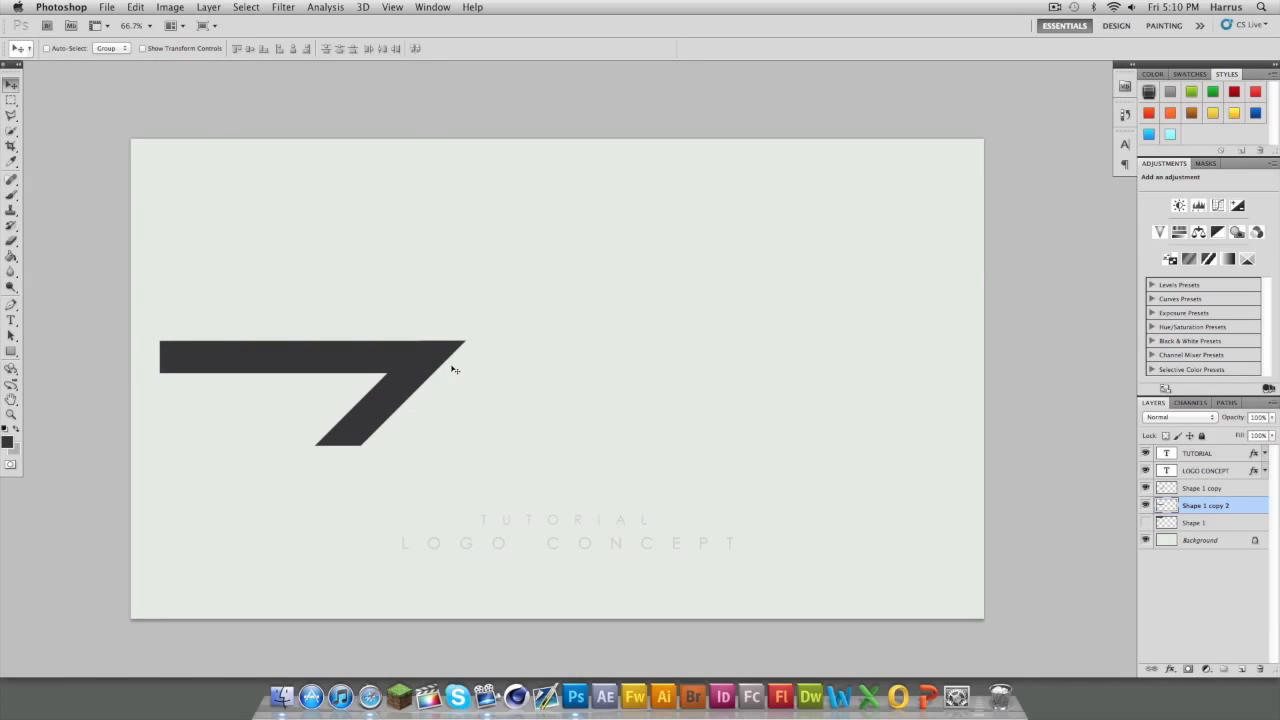
key(Down)
key(Up)
Step: Cut the horizontal bar's left end parallel to the slanted stroke using a Polygonal Lasso selection traced along the stroke, and deselect
click(10, 116)
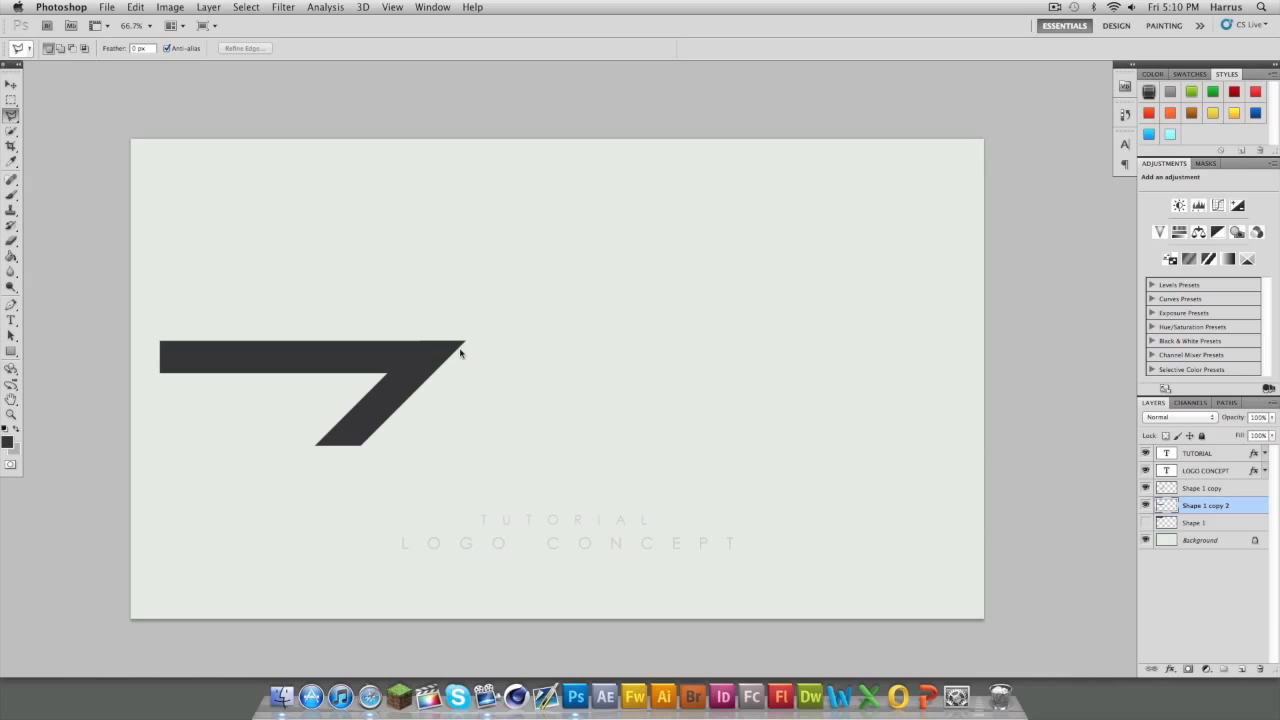
drag(460, 352, 335, 471)
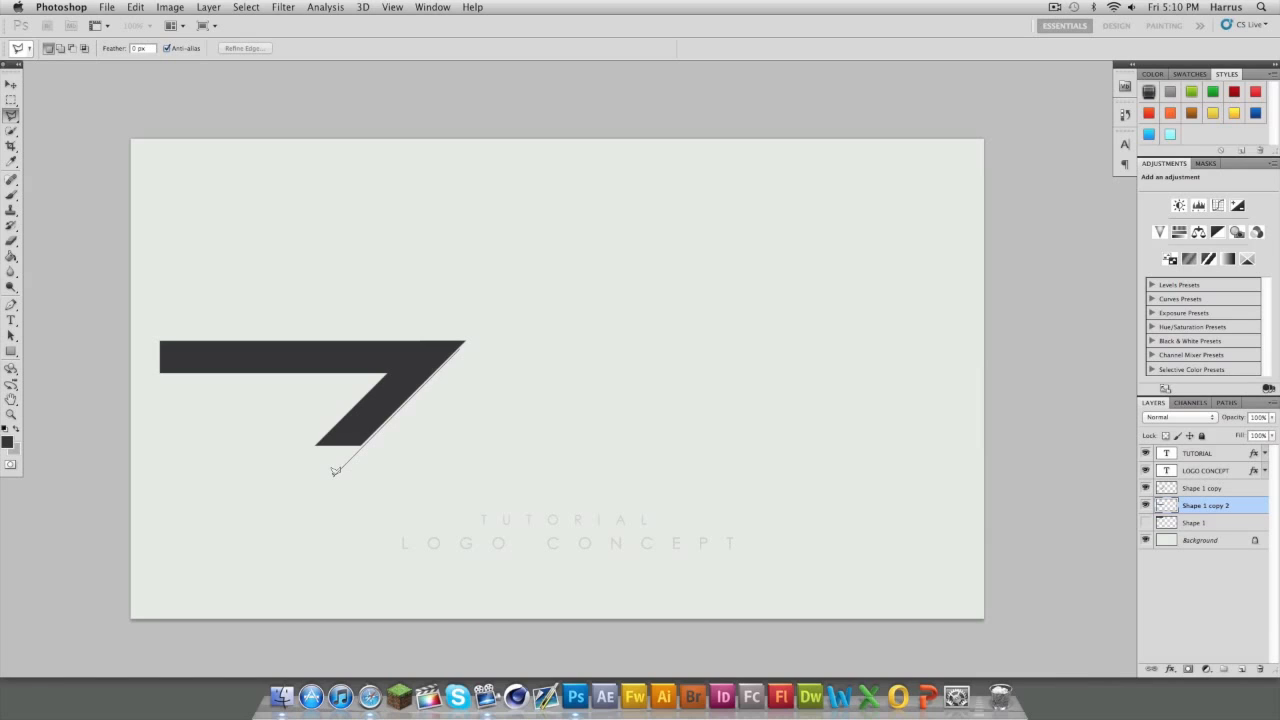
mouse_move(335, 471)
mouse_down()
mouse_move(257, 298)
mouse_move(474, 332)
mouse_move(459, 344)
mouse_up()
mouse_move(386, 364)
mouse_down()
mouse_move(263, 336)
mouse_move(164, 337)
mouse_up()
key(Delete)
key(Delete)
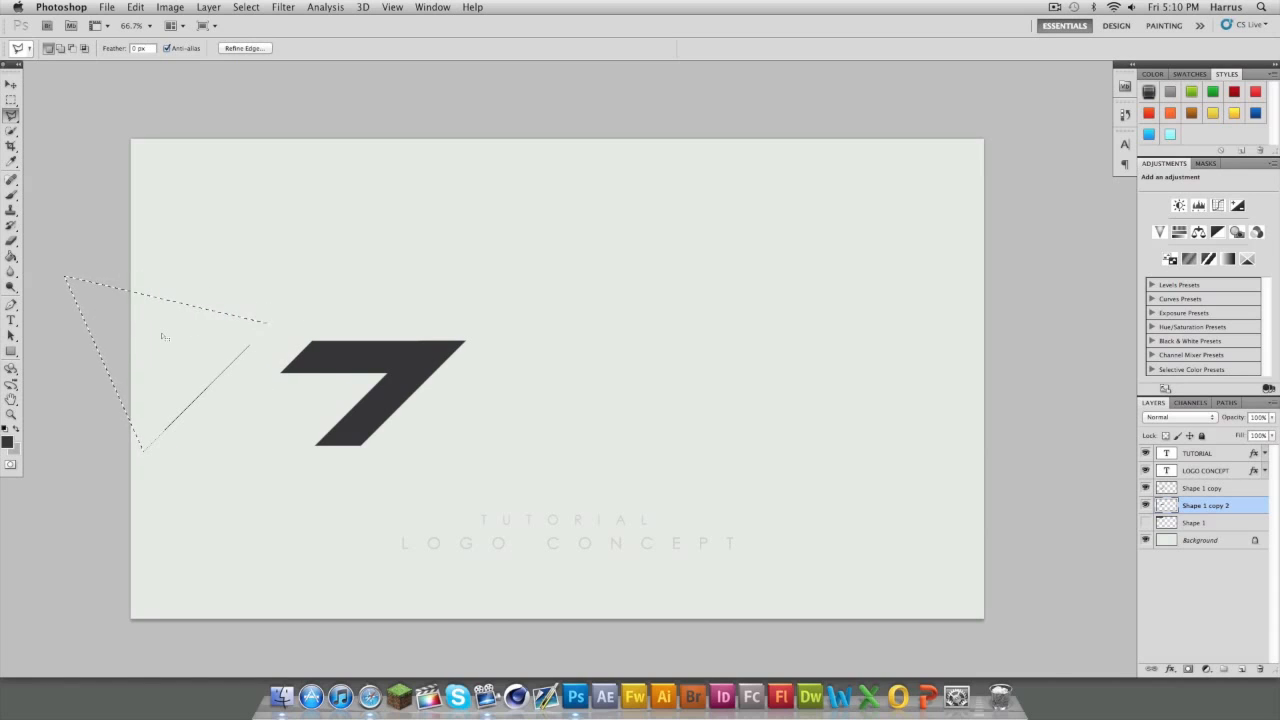
key(super+d)
Step: Duplicate the slant-cut top bar and move the copy to the stroke's bottom edge to complete the letter D
right_click(1245, 506)
click(1172, 416)
click(769, 289)
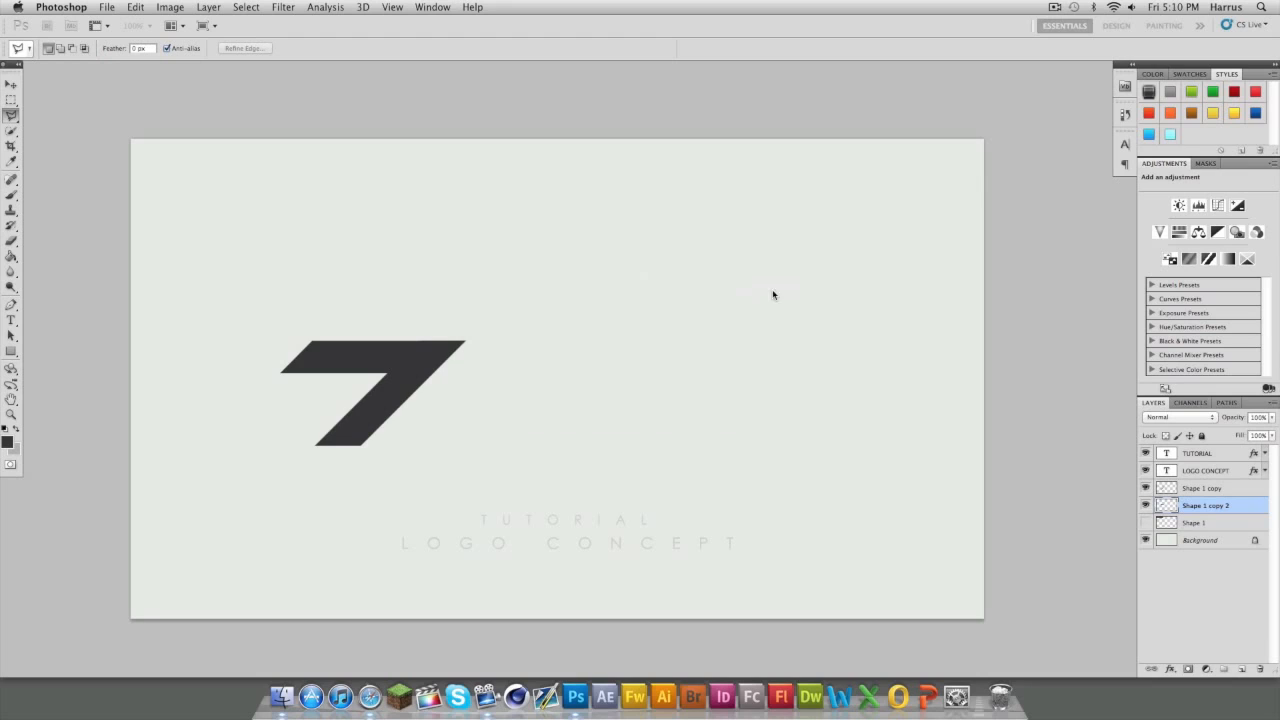
click(10, 84)
drag(434, 358, 357, 431)
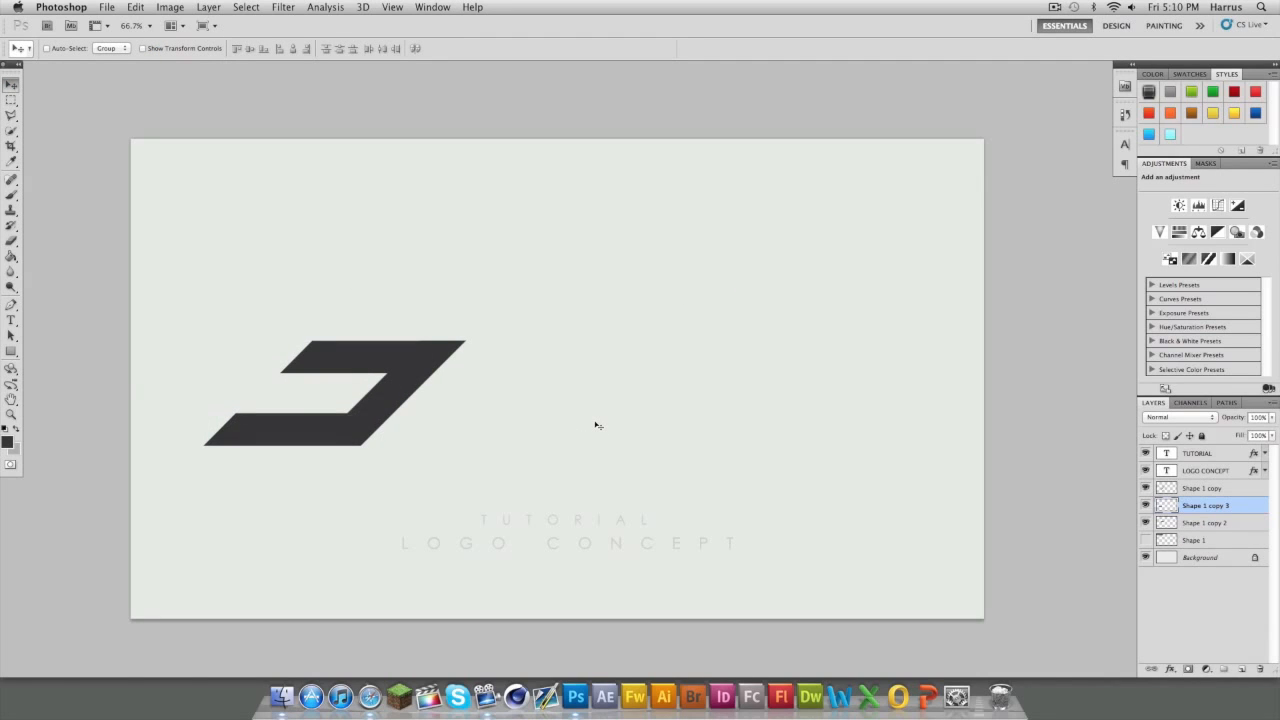
Step: Nudge the D's lower bar horizontally until its end lines up inside the slanted stroke
key(Right)
key(Right)
key(Right)
key(Right)
key(Right)
key(Right)
key(Left)
key(Left)
key(Left)
key(Left)
key(Left)
Step: Try to close the D with a duplicate of the slanted stroke placed against the open ends of its bars
click(1205, 489)
right_click(1206, 491)
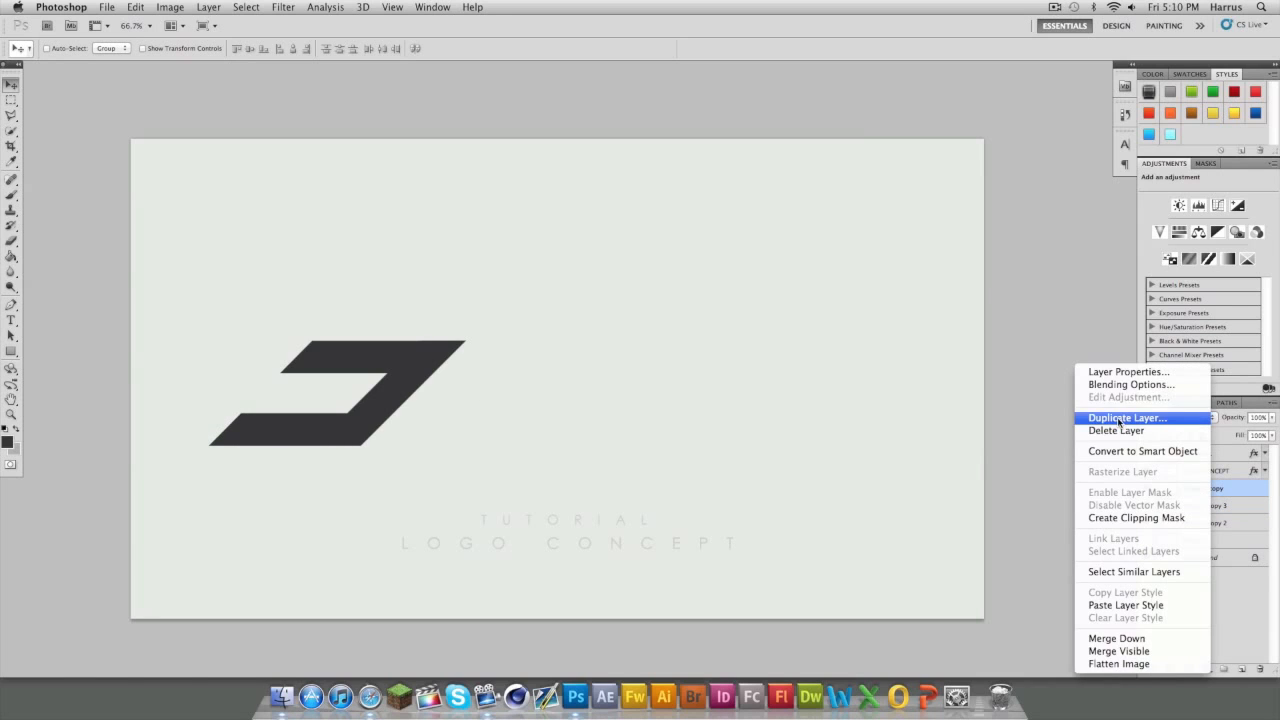
click(1120, 418)
click(765, 289)
drag(417, 366, 272, 358)
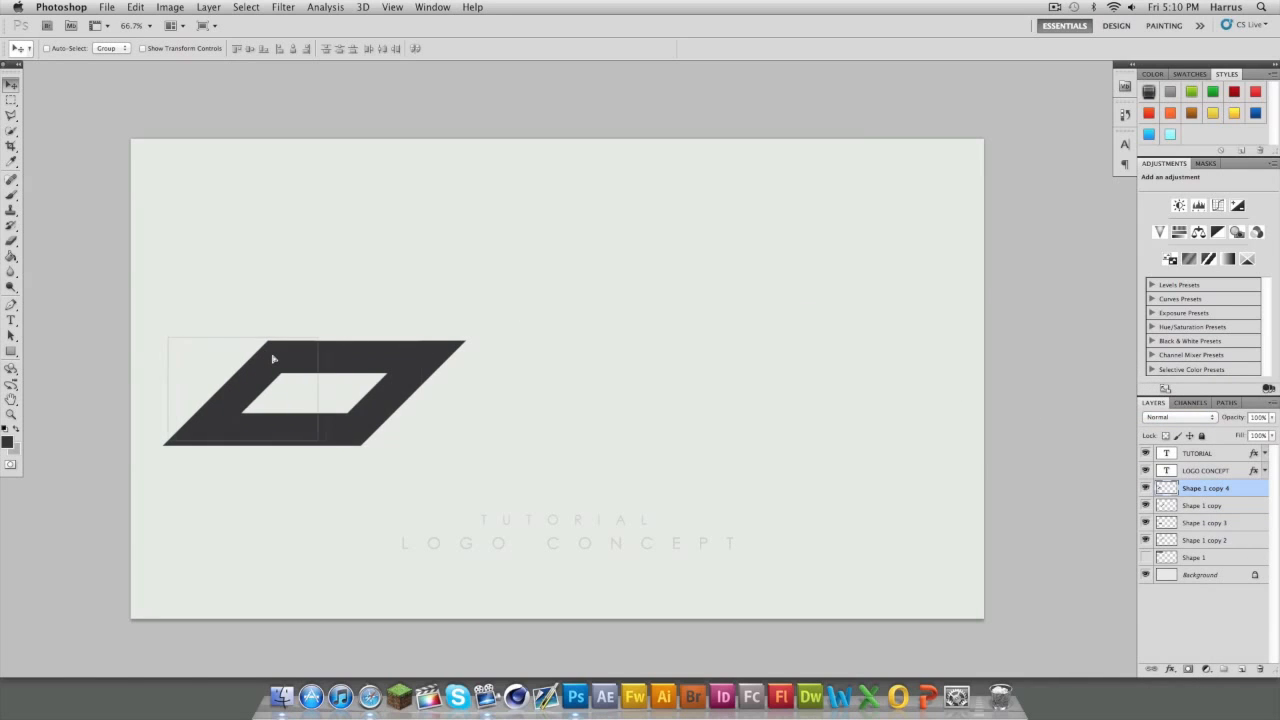
key(Left)
key(Left)
key(Left)
key(Left)
key(Left)
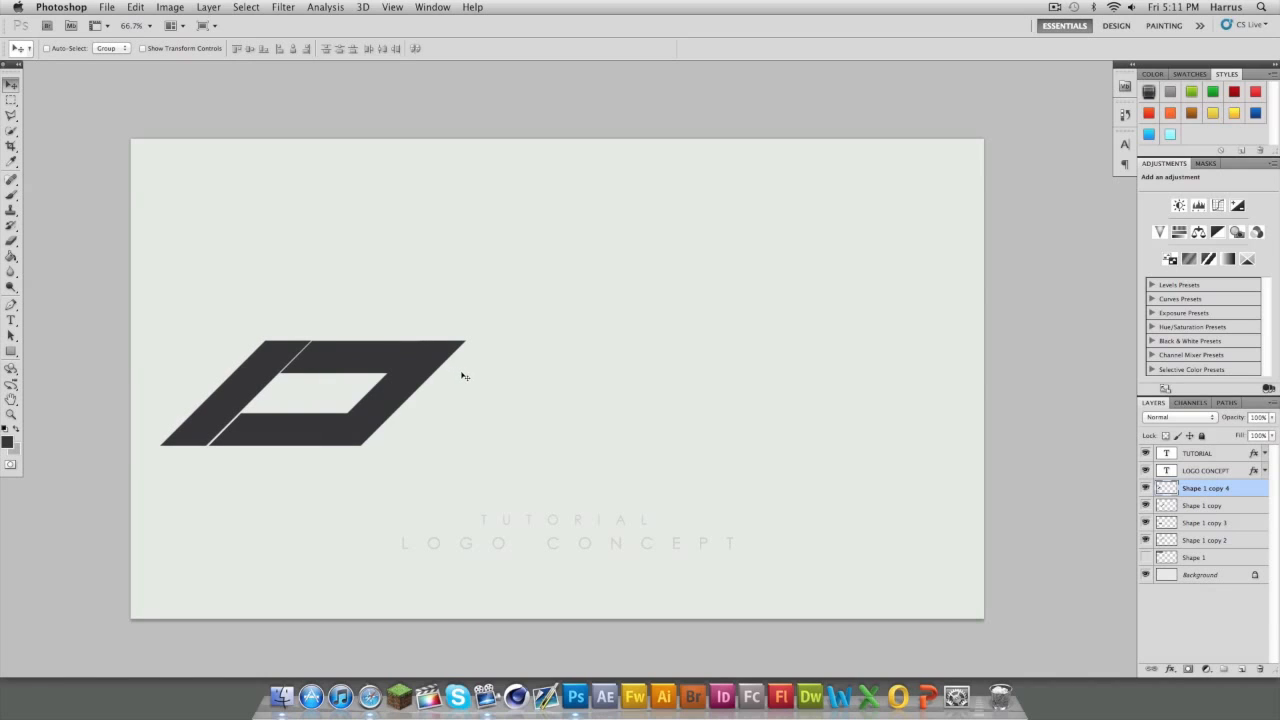
Step: Delete the duplicated slanted stroke from the D's open side
click(1225, 525)
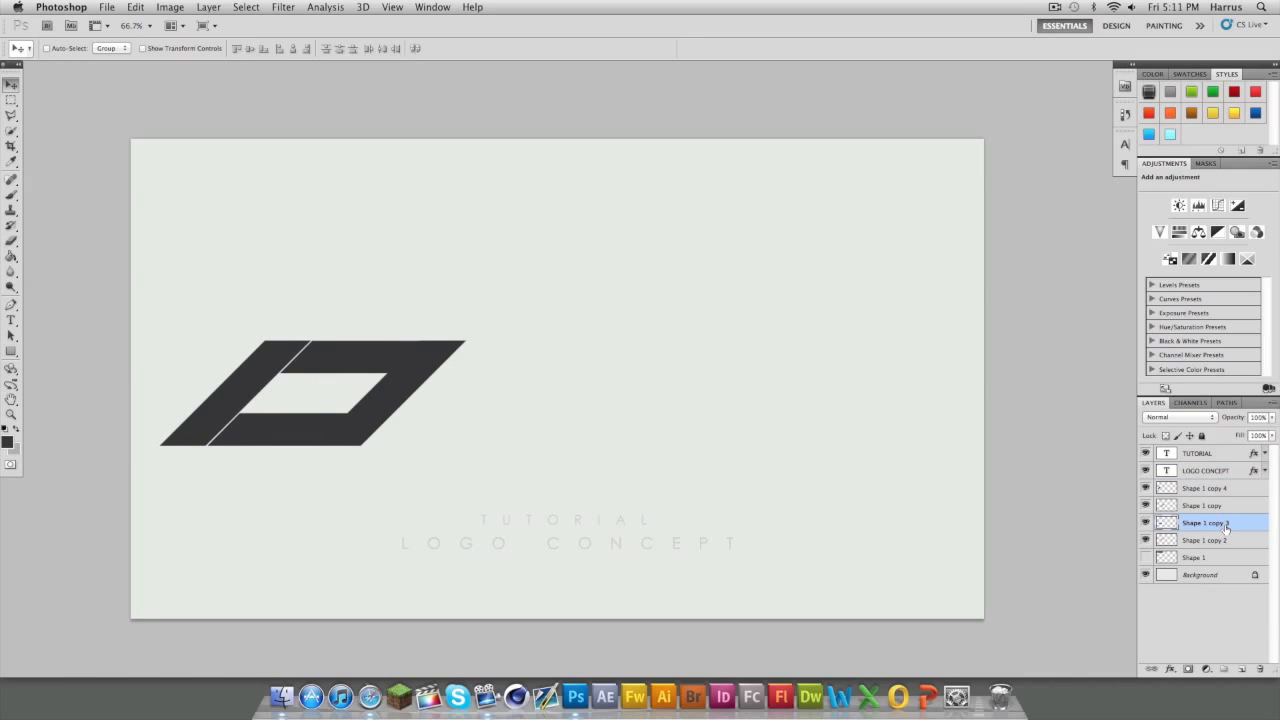
click(1216, 489)
key(Delete)
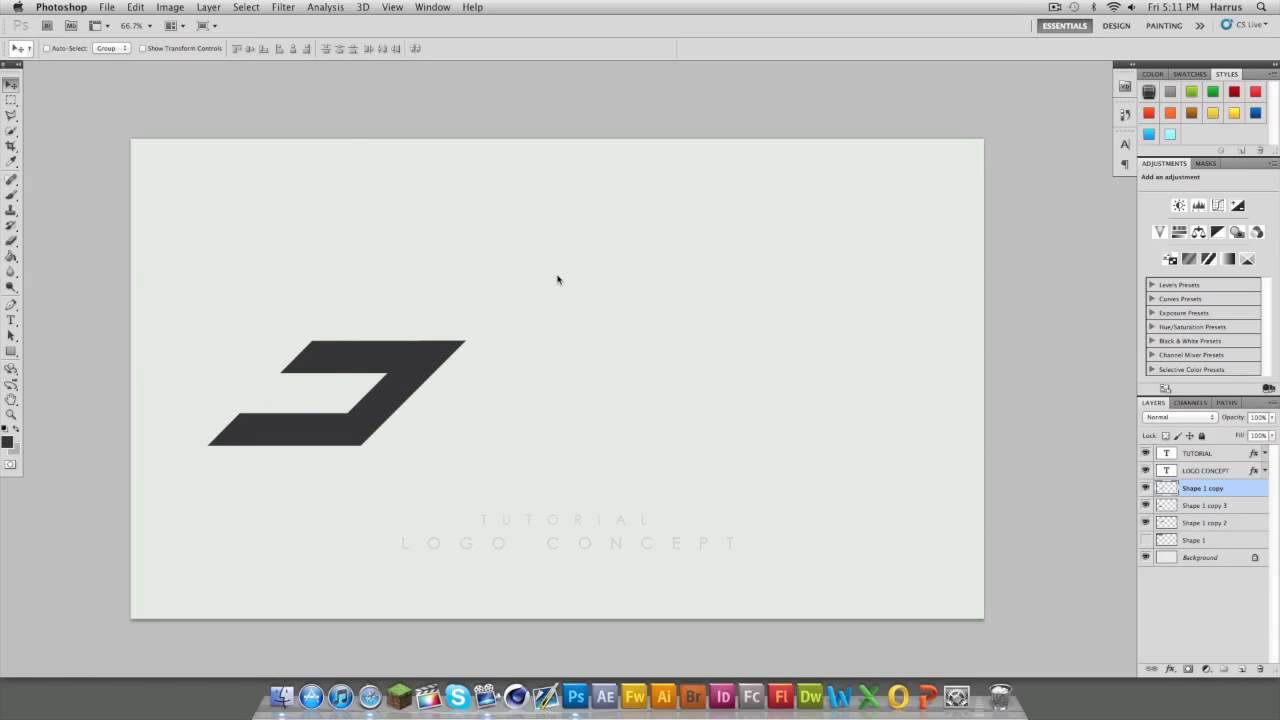
Step: Show the rulers and place a horizontal guide along the D's top edge
key(super+r)
drag(402, 71, 608, 340)
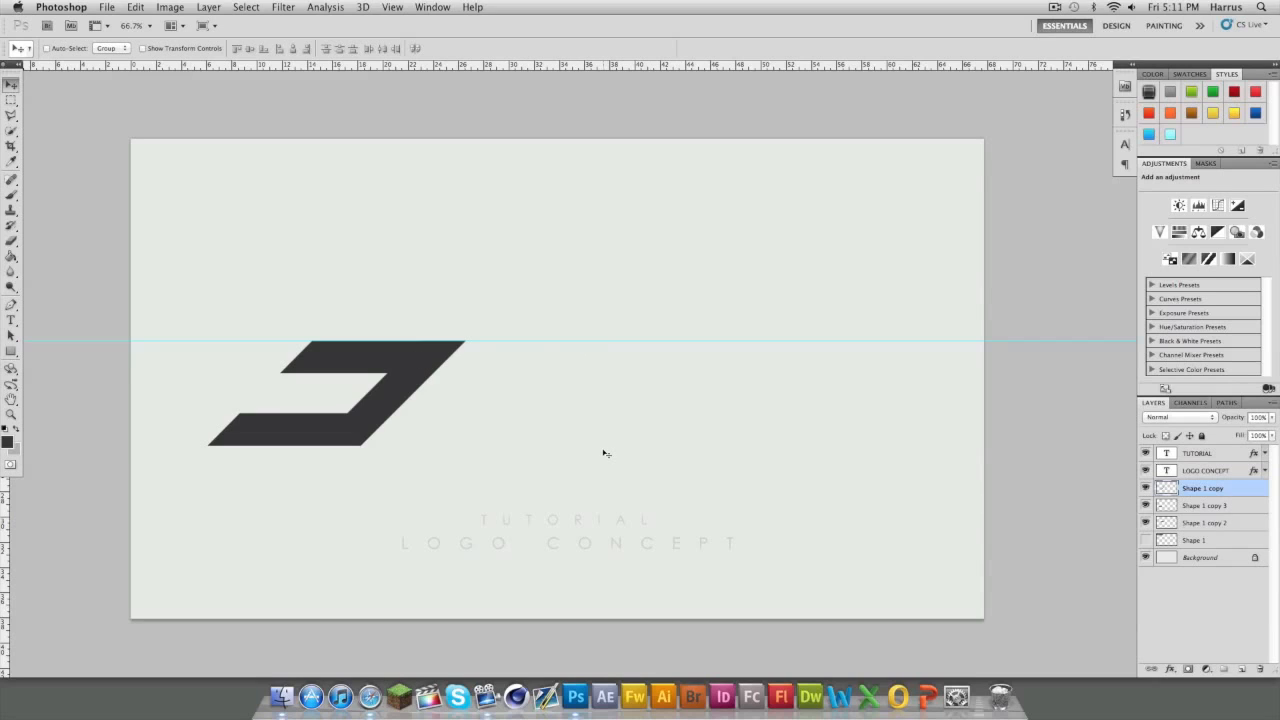
click(1205, 506)
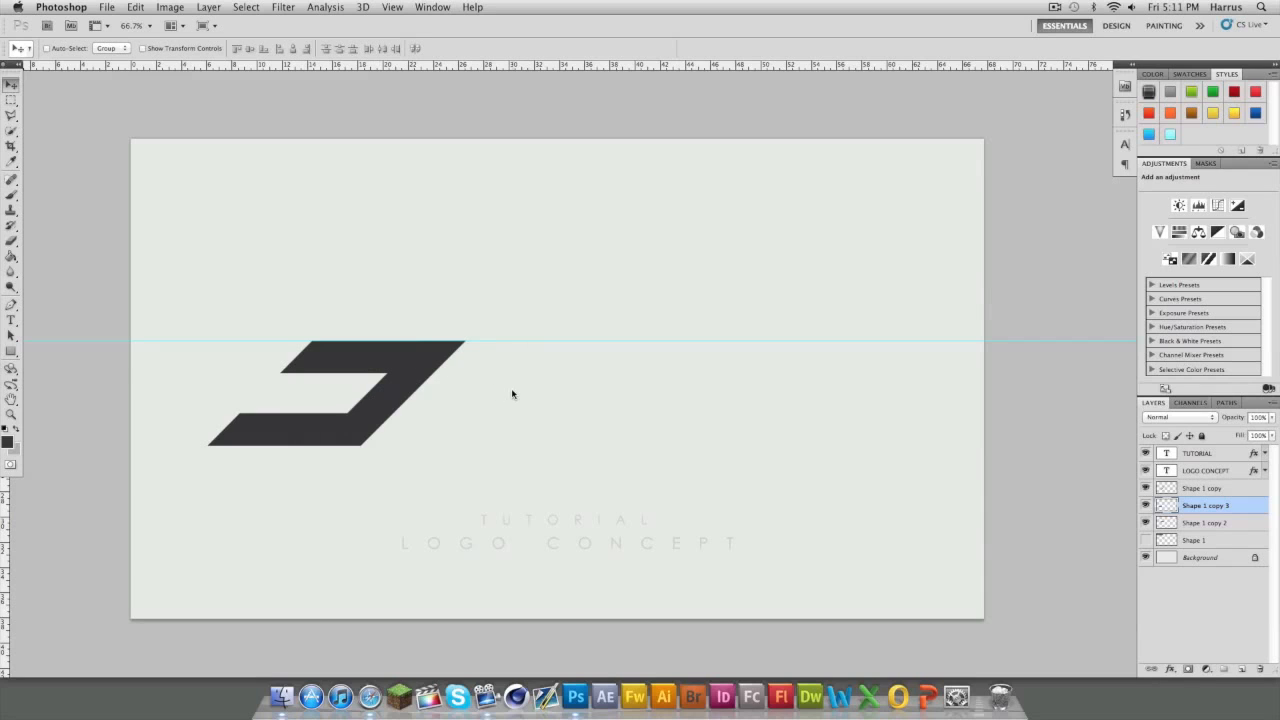
click(1190, 488)
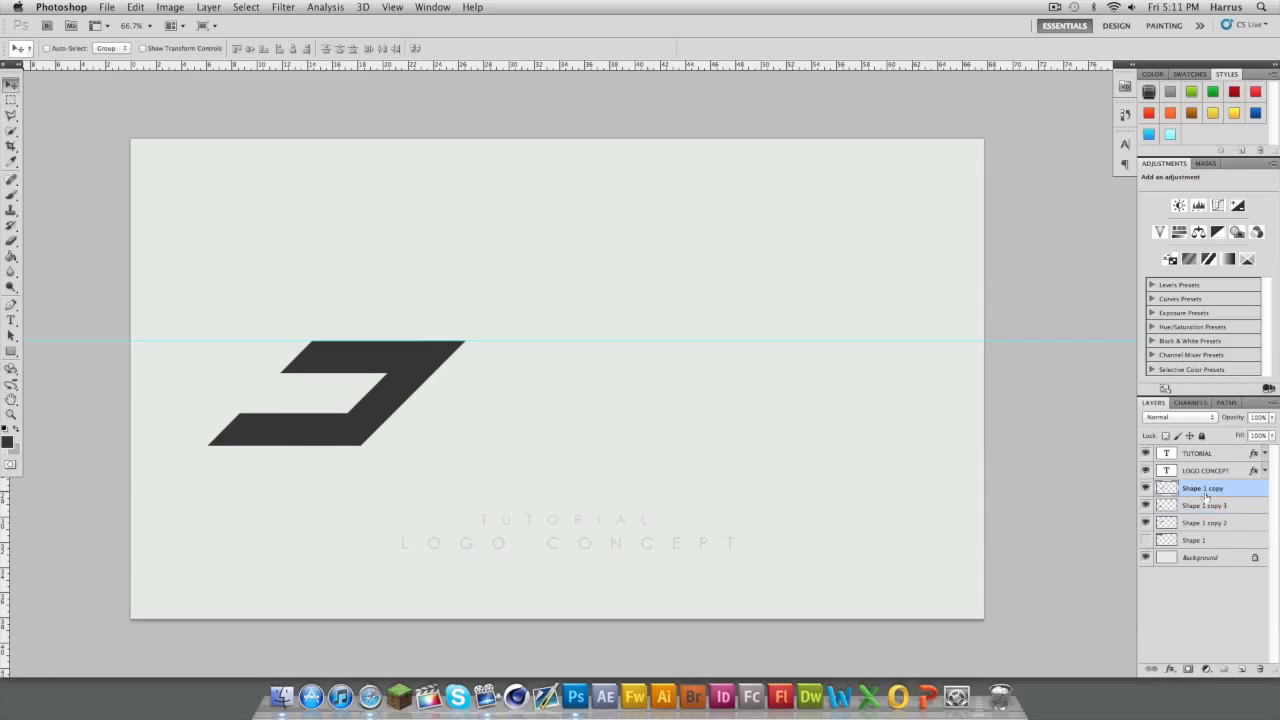
Step: Duplicate the hidden Shape 1 bar, make the copy visible, and place it just right of the D with its top on the guide
click(1202, 541)
right_click(1218, 541)
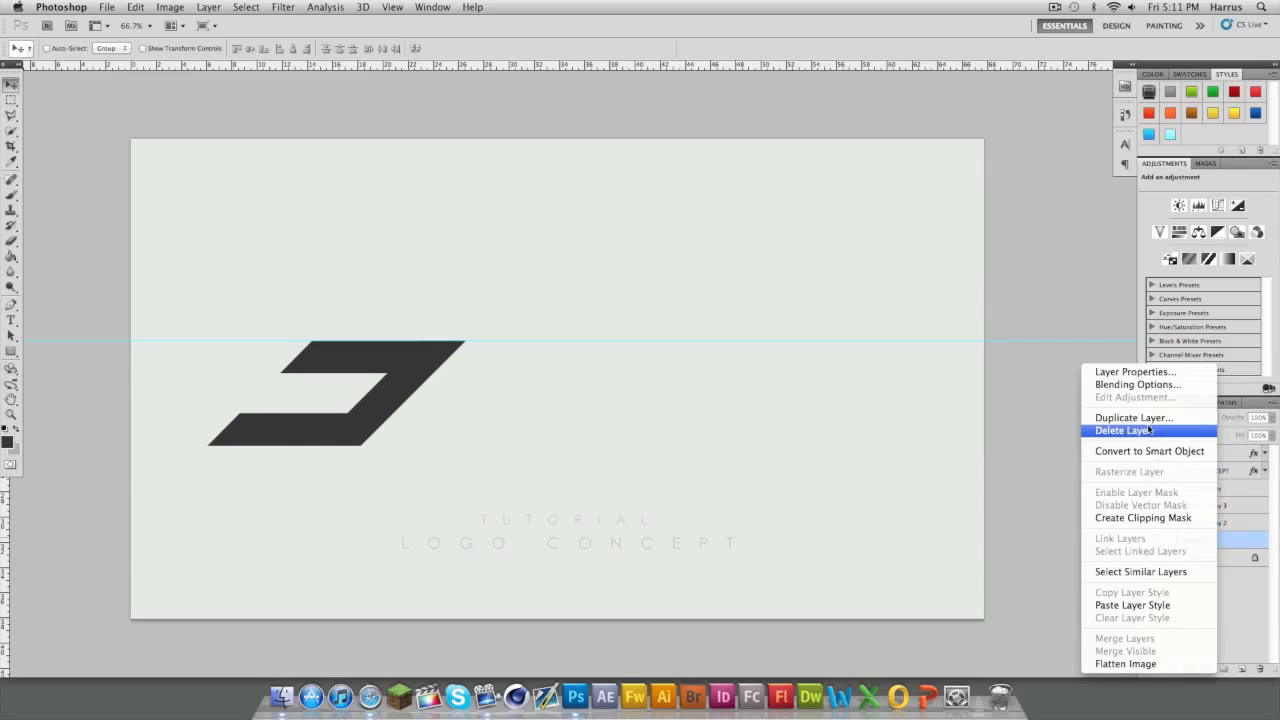
click(1150, 420)
key(Return)
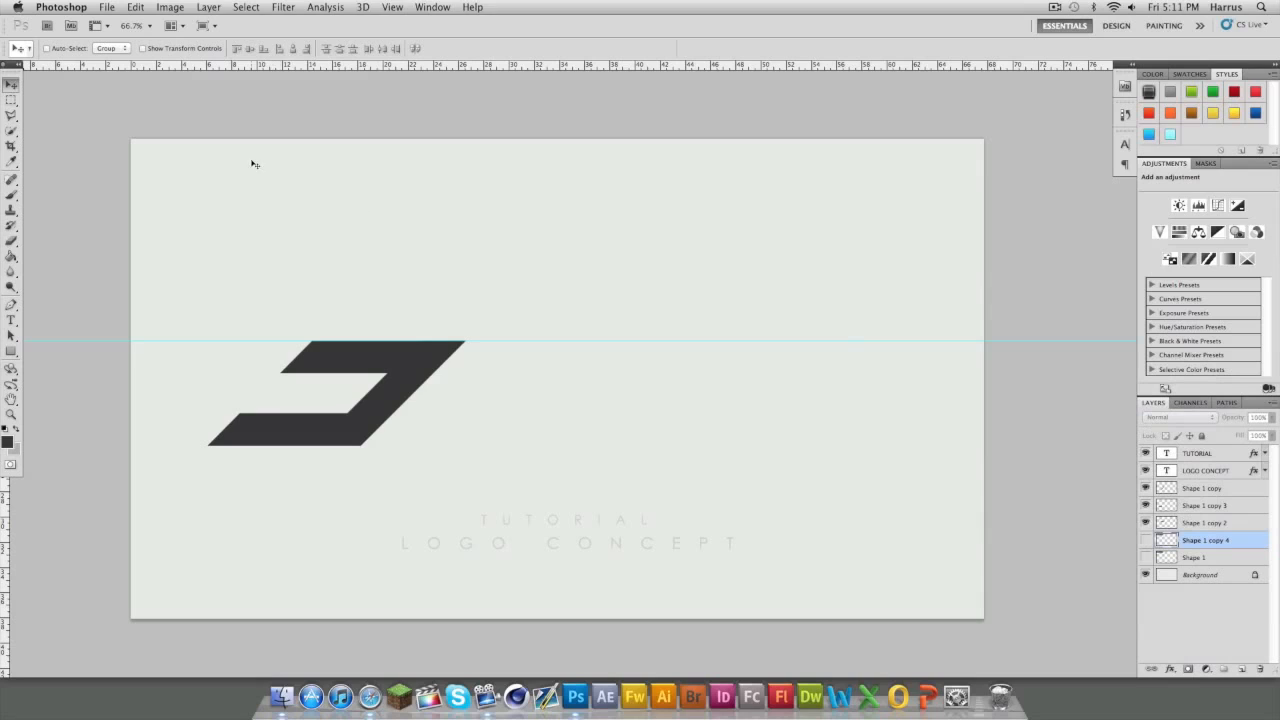
click(1145, 541)
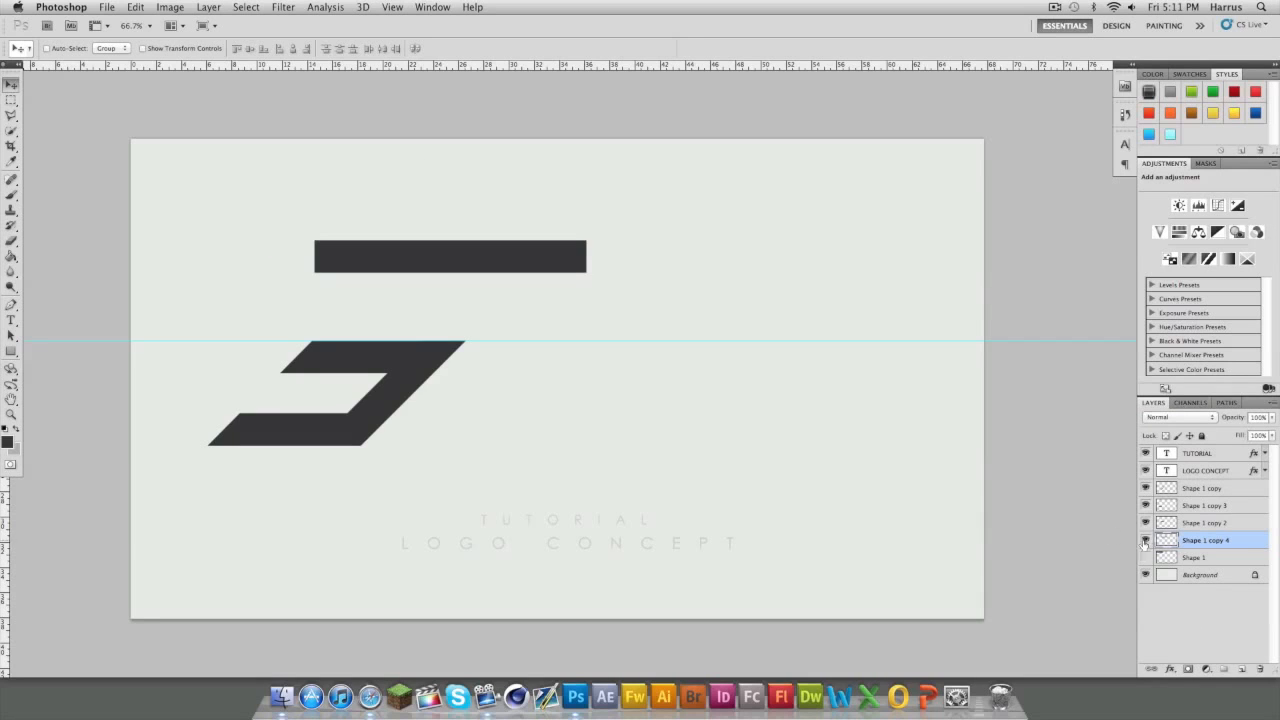
drag(491, 240, 658, 341)
Step: Cut the new bar's left end parallel to the D with a Polygonal Lasso selection traced along the slanted stroke, and deselect
click(11, 115)
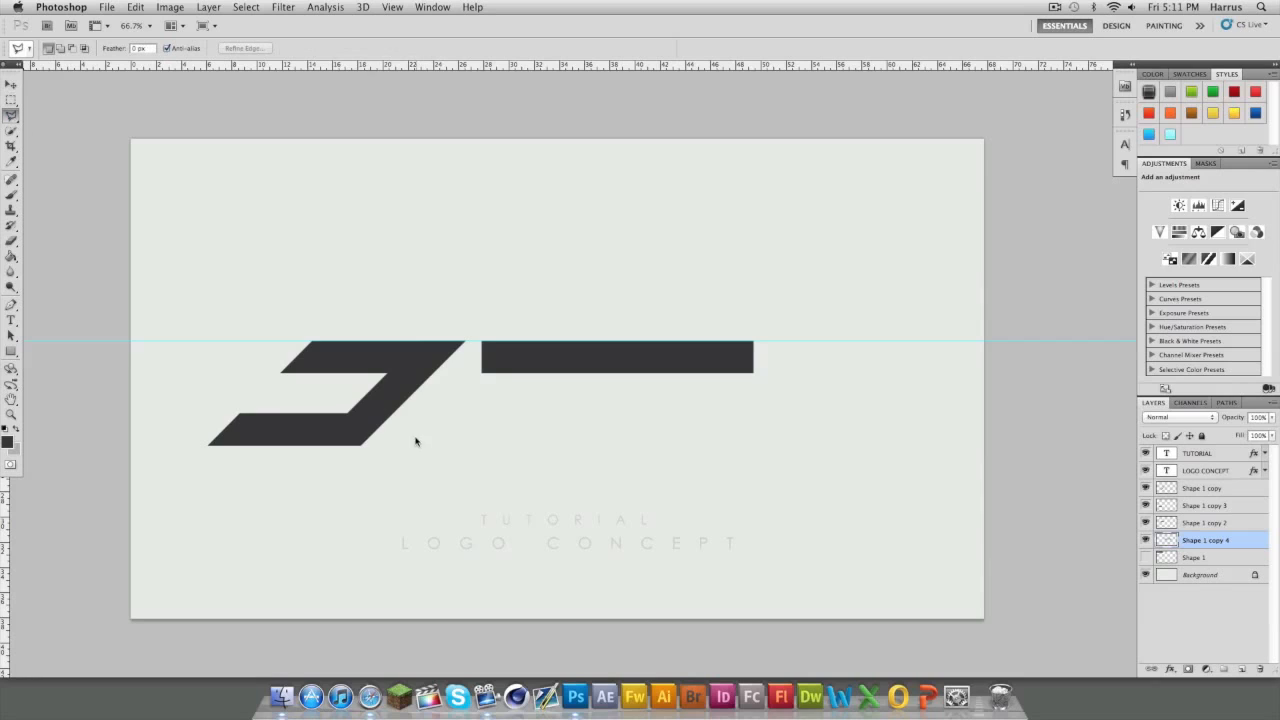
click(463, 342)
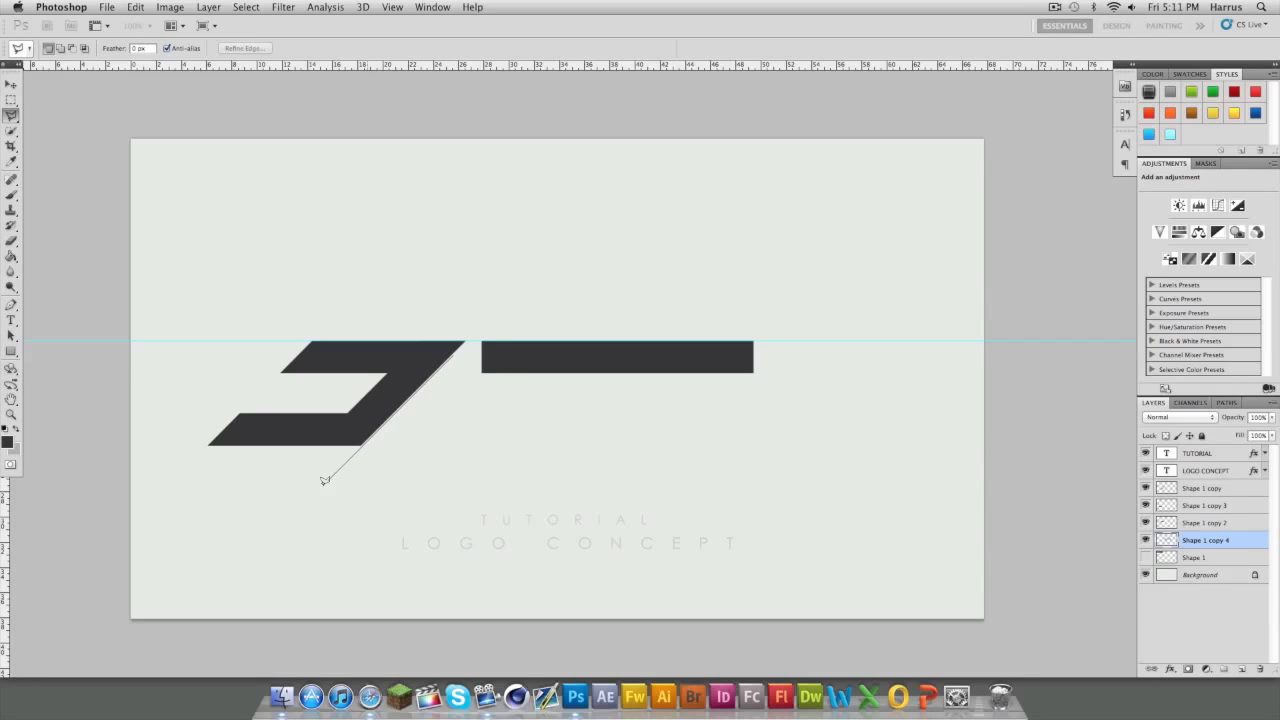
click(301, 506)
click(287, 308)
click(453, 353)
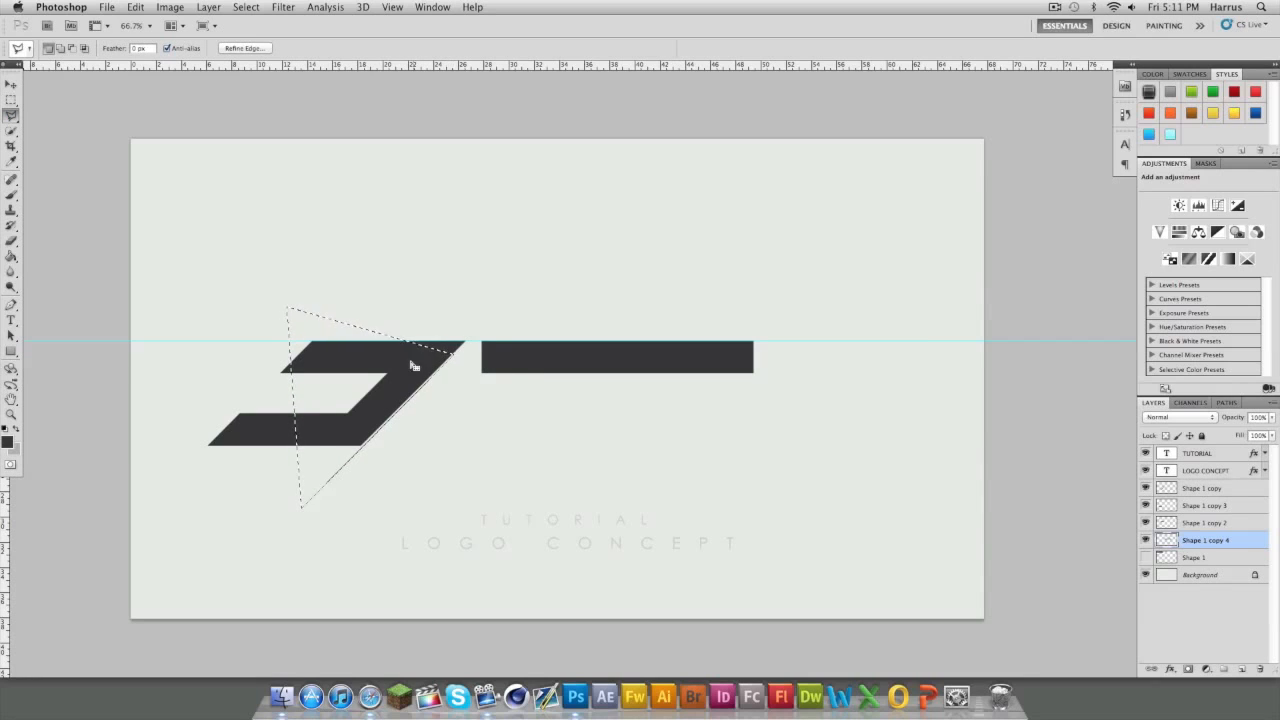
drag(420, 367, 515, 327)
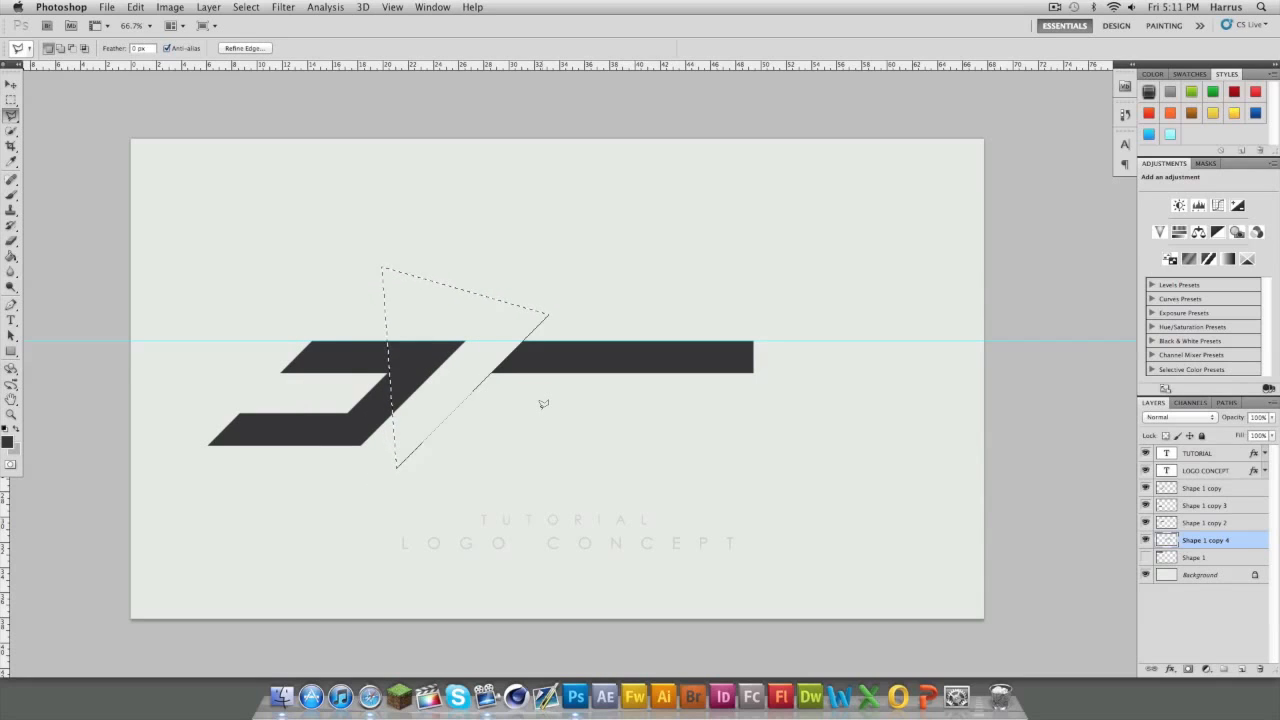
key(Delete)
key(ctrl+d)
Step: Move the slant-cut bar left along the guide, leaving a narrow slanted gap beside the D
click(10, 86)
drag(540, 352, 489, 350)
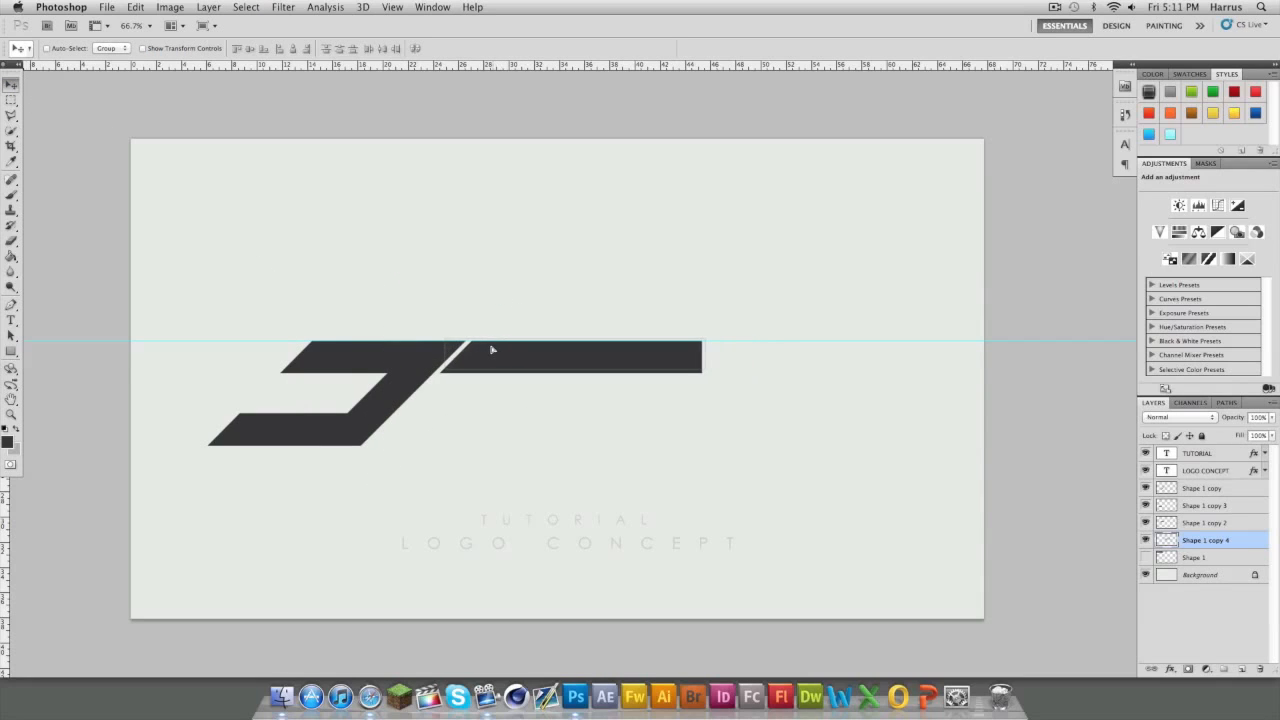
key(Left)
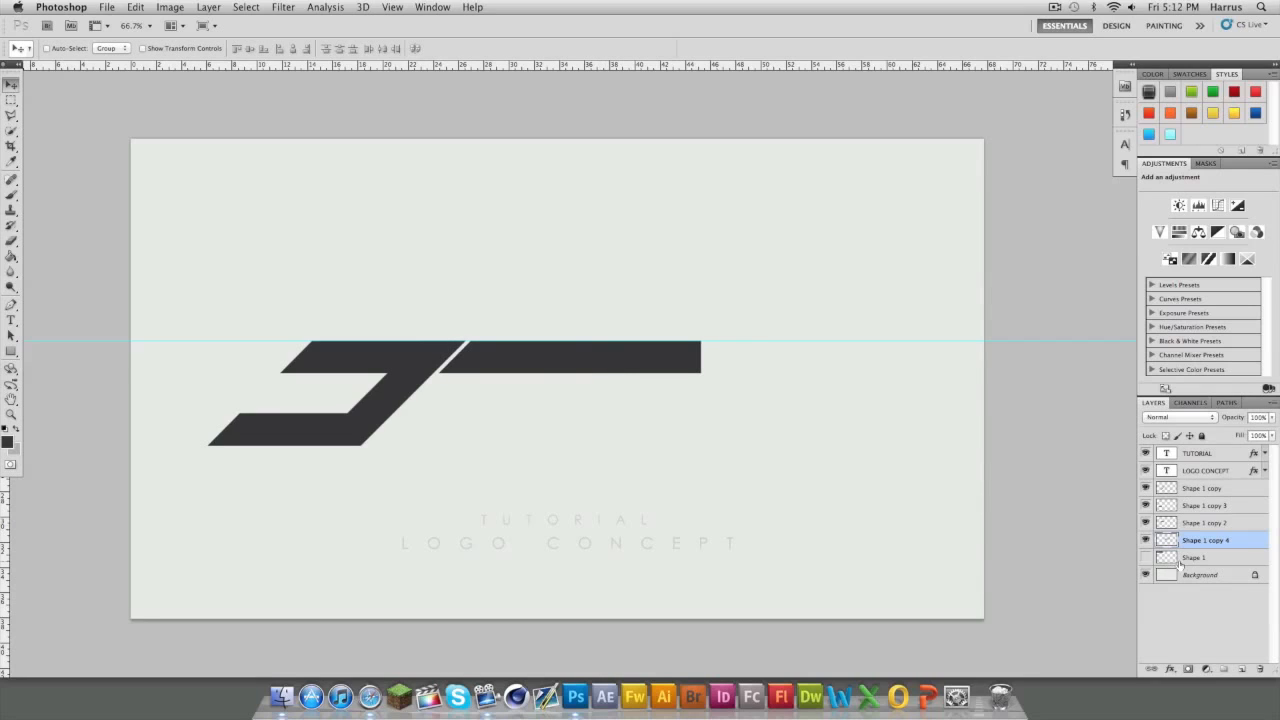
Step: Shorten the bar by cutting its right end at the same slant with a Polygonal Lasso selection, and deselect
click(12, 115)
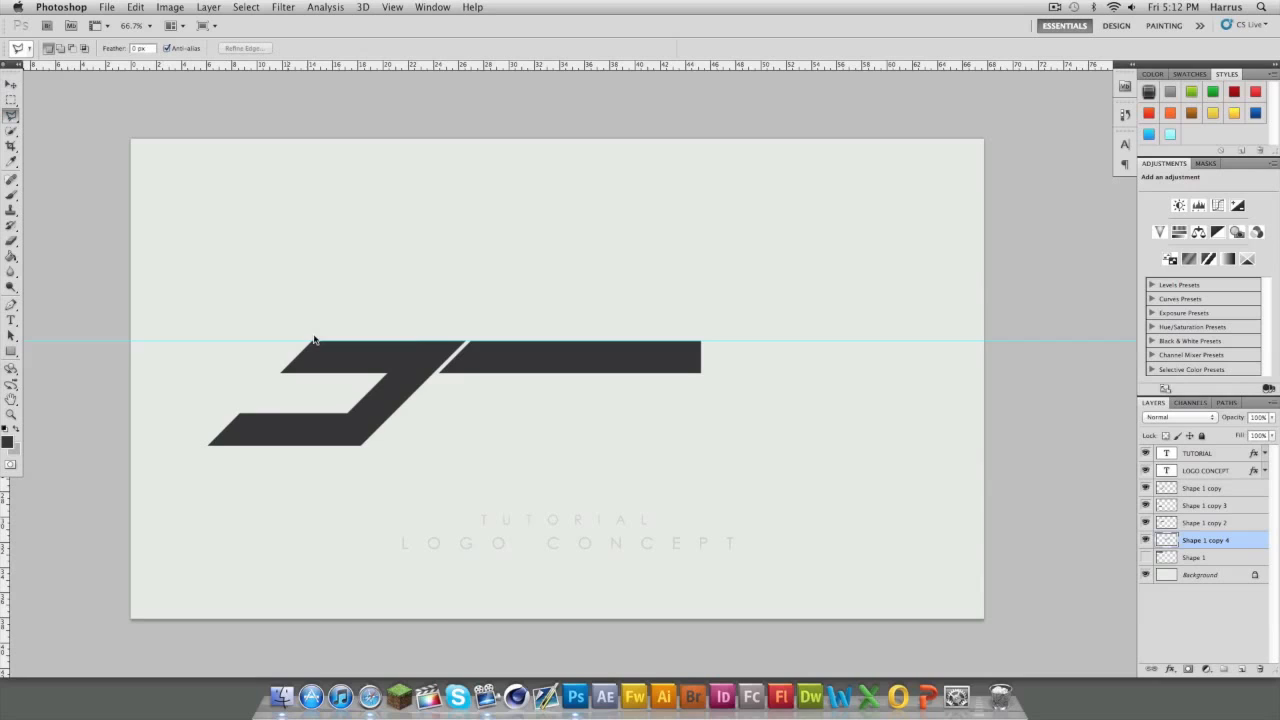
click(465, 343)
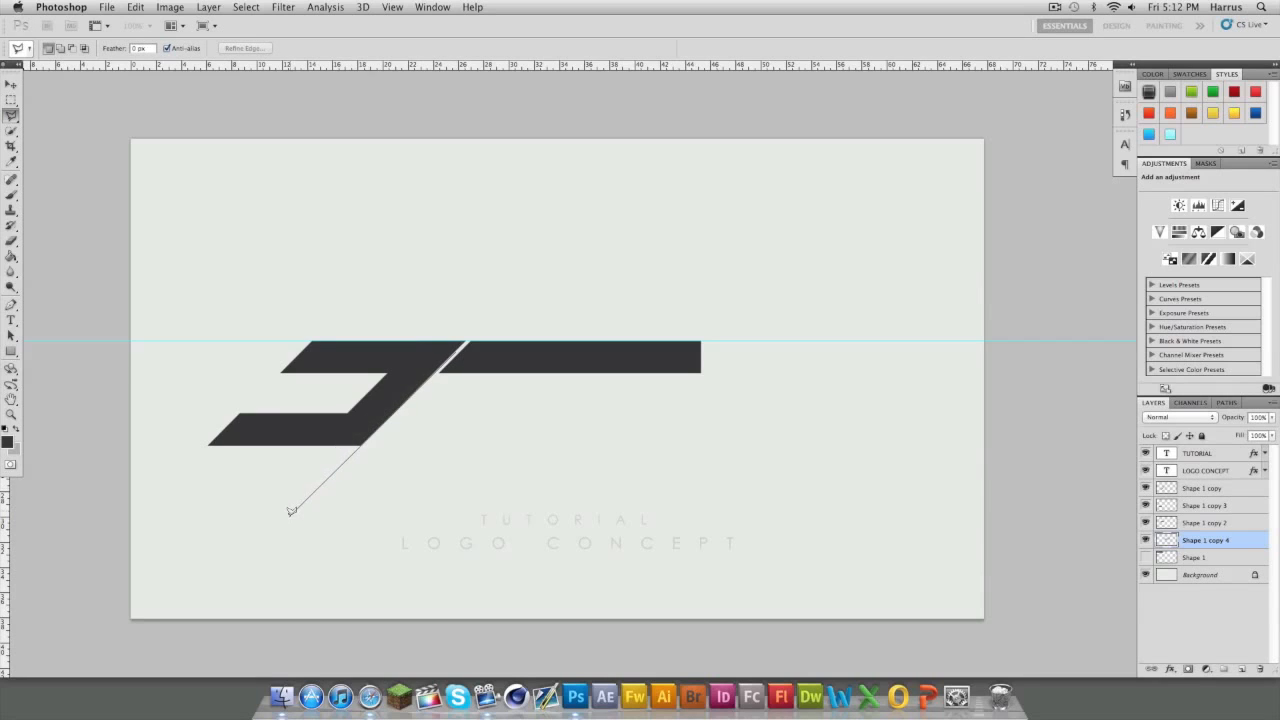
click(289, 519)
click(530, 502)
click(455, 346)
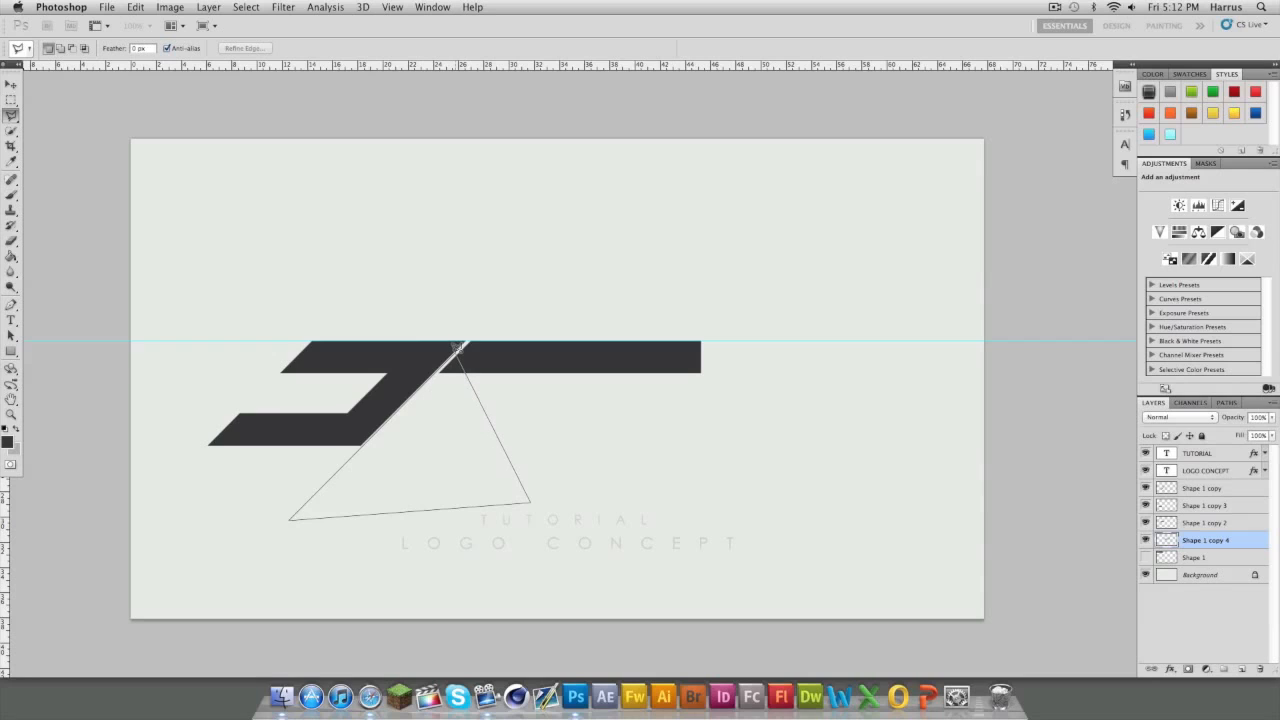
drag(474, 469, 685, 388)
key(Delete)
key(super+d)
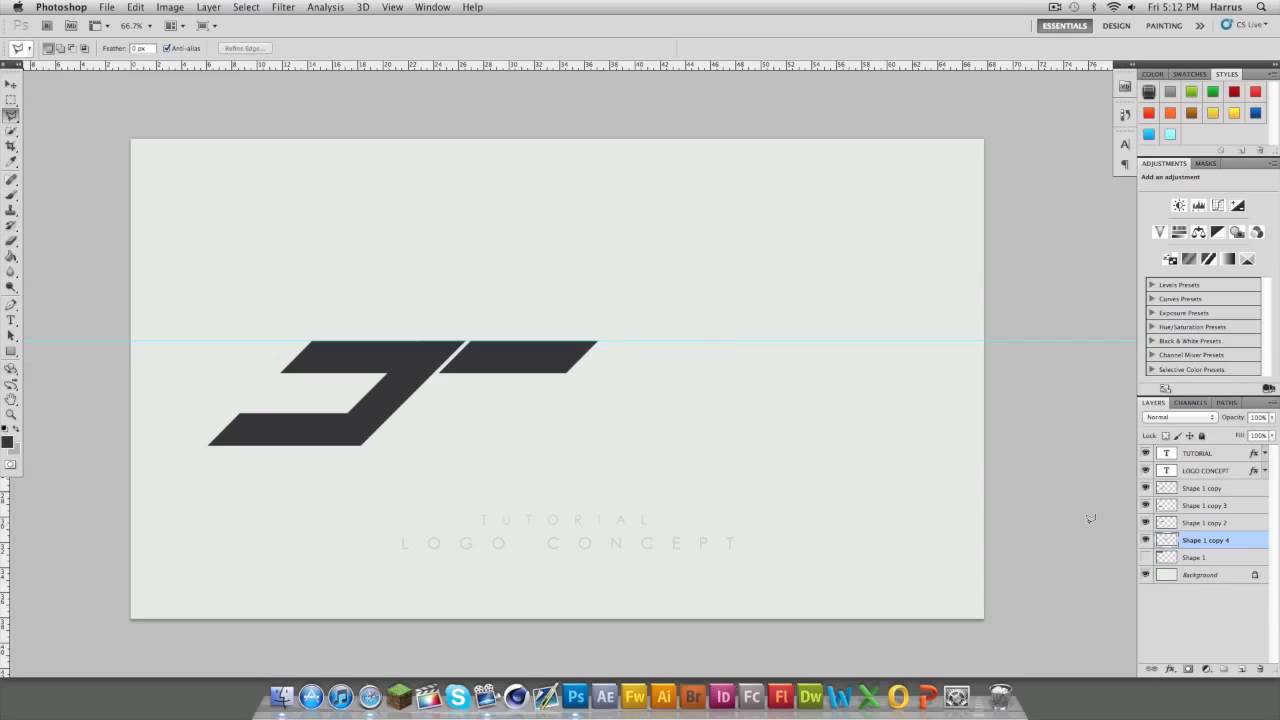
Step: Duplicate the slanted bar and place the copy below it as the E's middle bar, following the D's slant
right_click(1188, 548)
click(1100, 416)
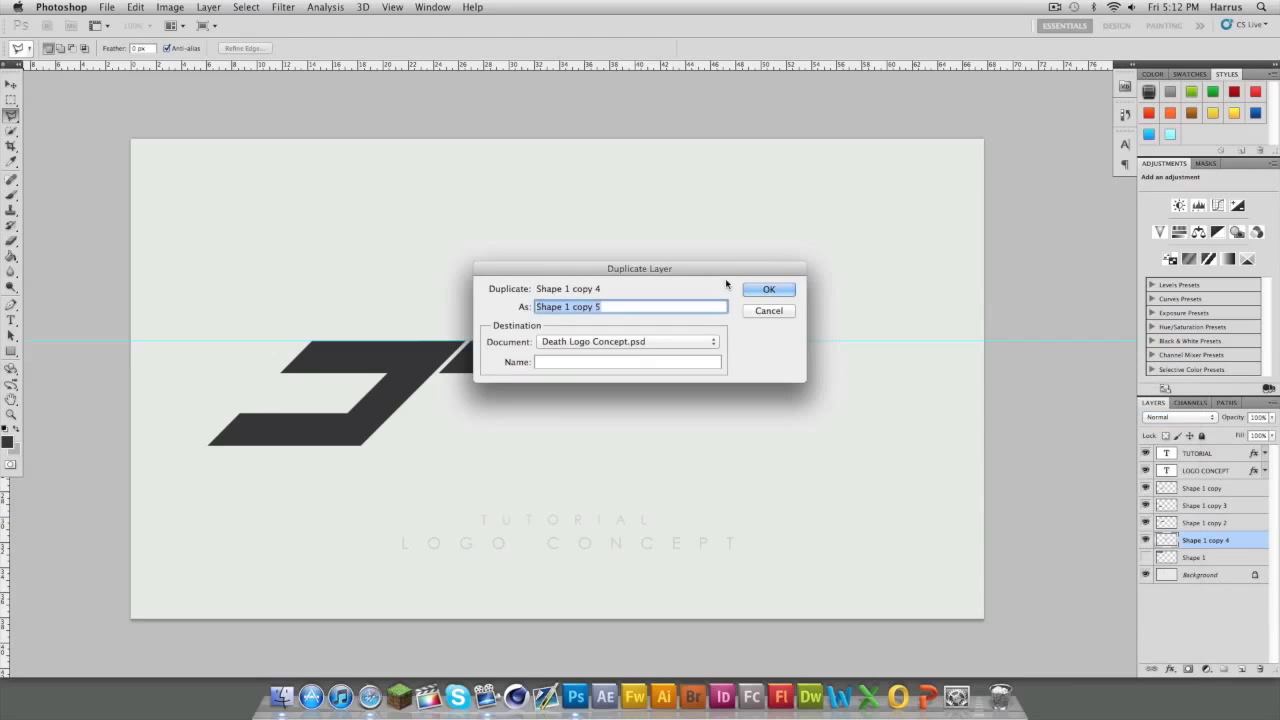
click(768, 291)
click(10, 86)
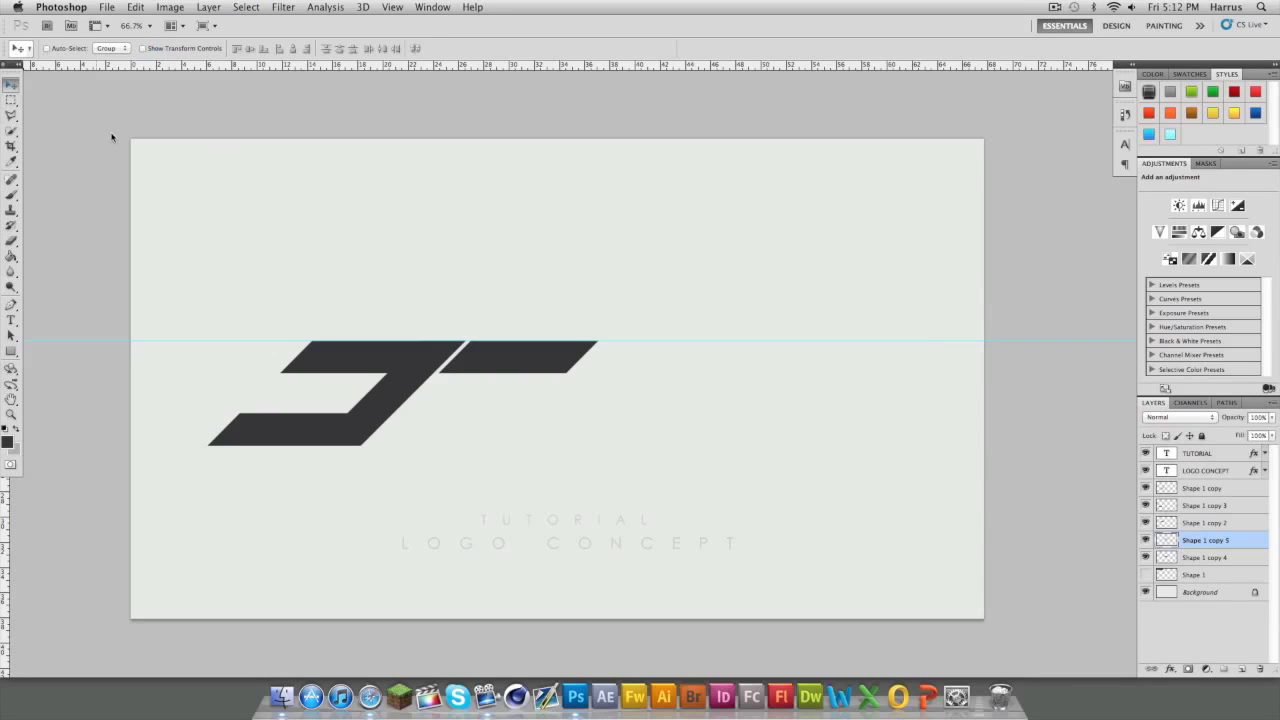
drag(518, 358, 484, 390)
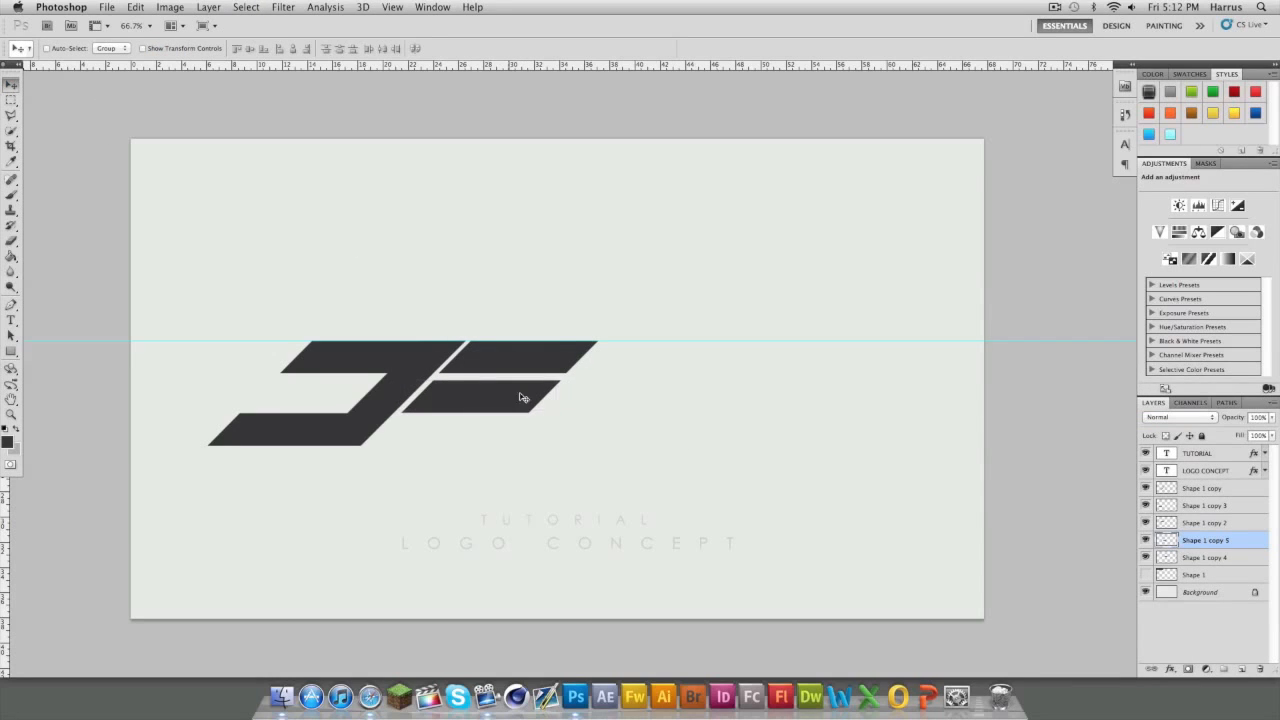
key(Left)
key(Left)
key(Left)
Step: Duplicate the E's middle bar and move the copy beneath it as the bottom bar
right_click(1200, 549)
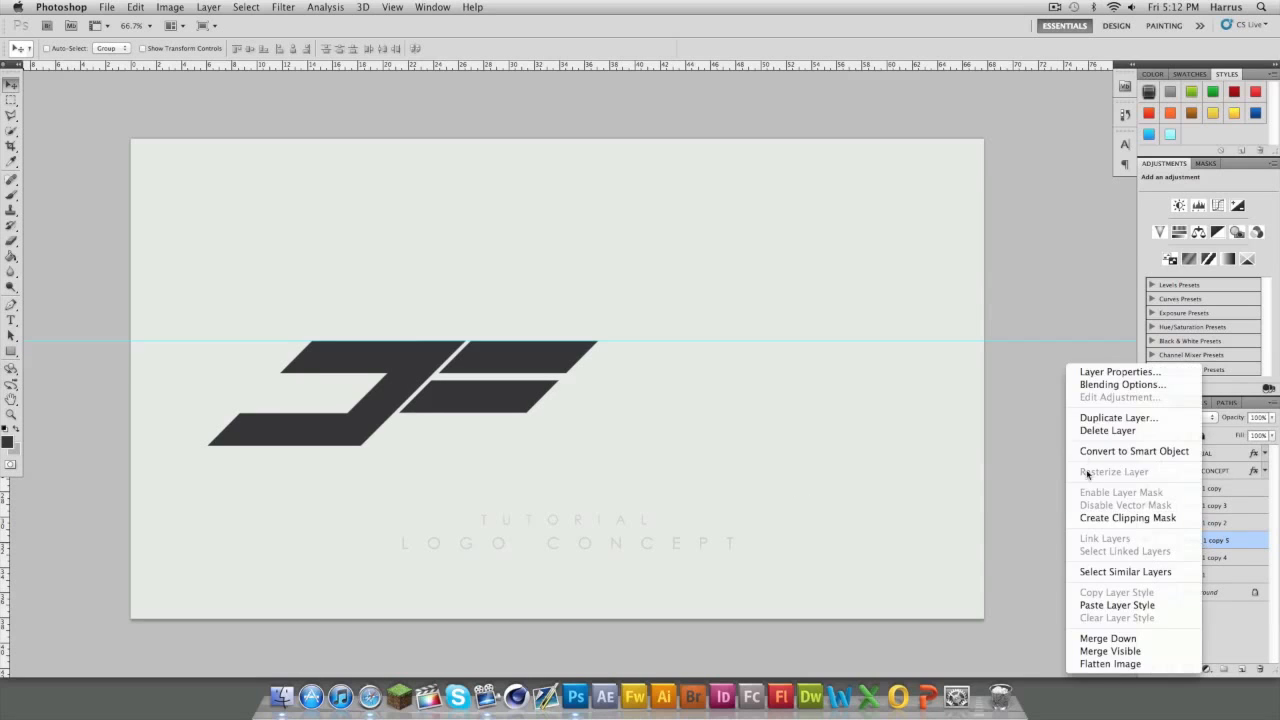
click(1130, 431)
click(756, 291)
drag(445, 410, 423, 451)
Step: Nudge the E's bottom bar level with the D's bottom edge, keeping the slanted gap to the D even
key(Up)
key(Up)
key(Right)
key(Right)
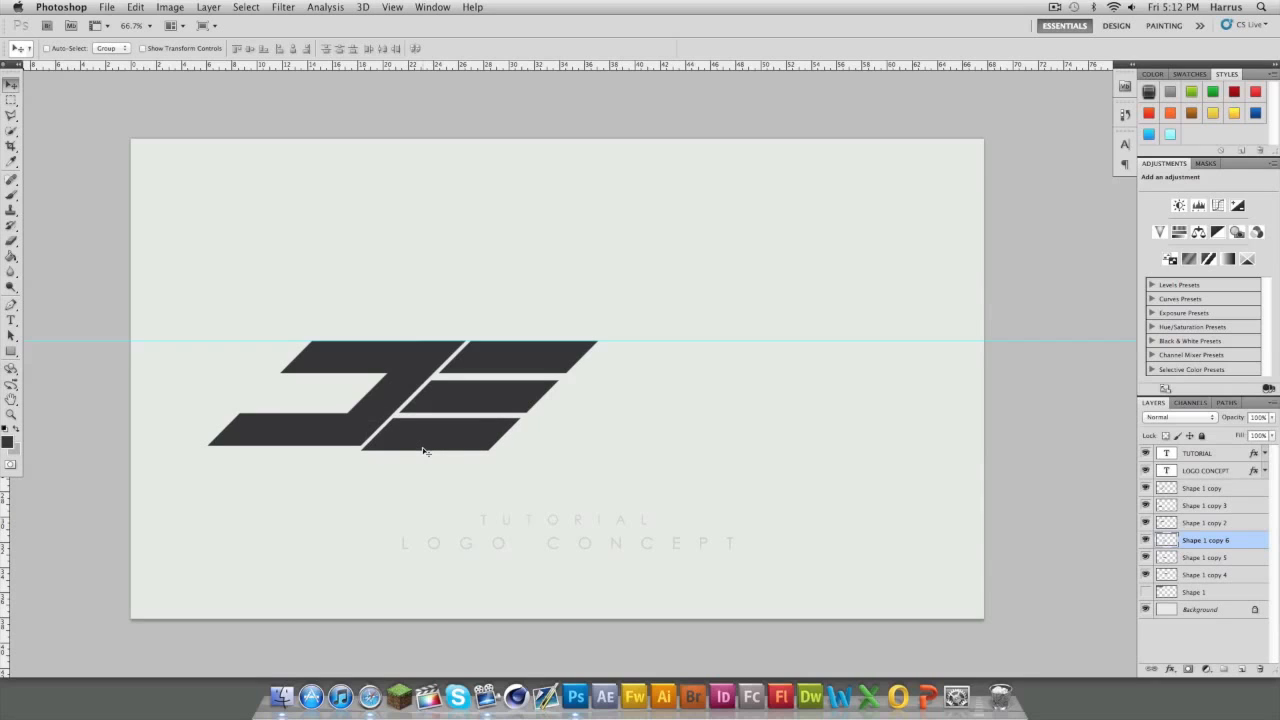
key(Up)
key(Up)
key(Right)
key(Right)
key(Up)
key(Up)
key(Up)
key(Right)
key(Right)
key(Right)
key(Right)
key(Right)
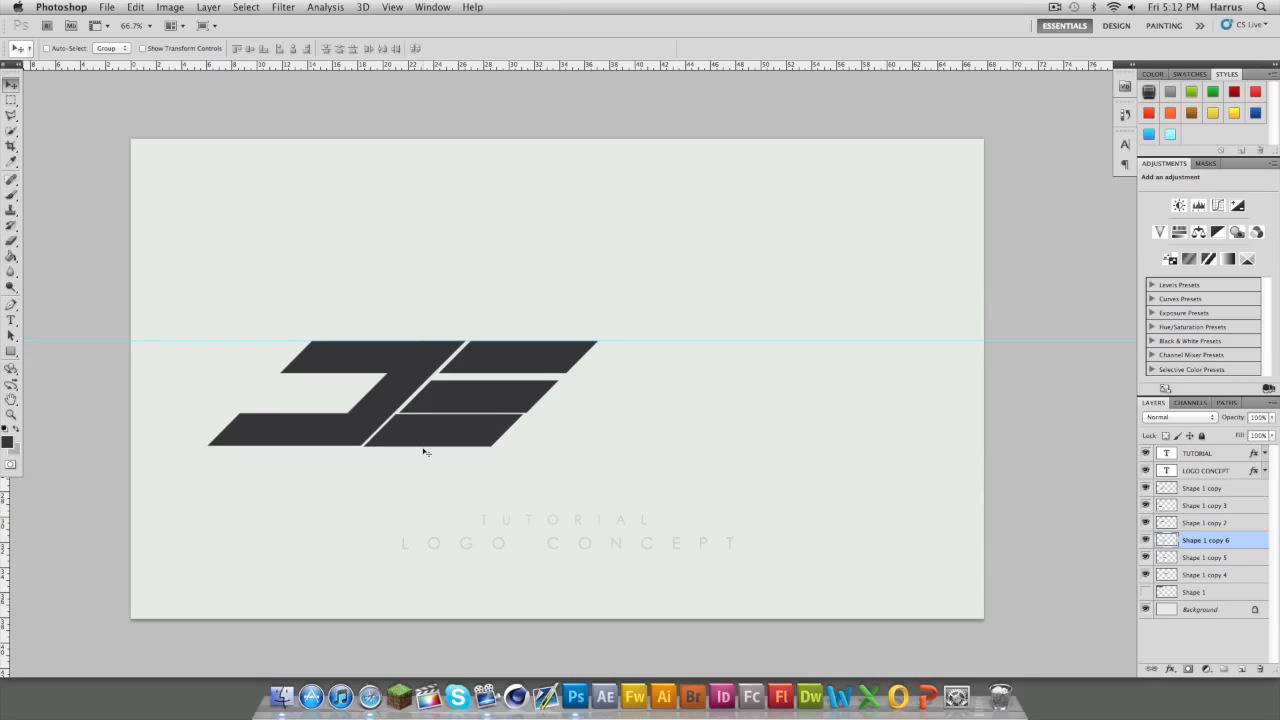
key(Up)
key(Up)
key(Right)
key(Right)
key(Right)
key(Right)
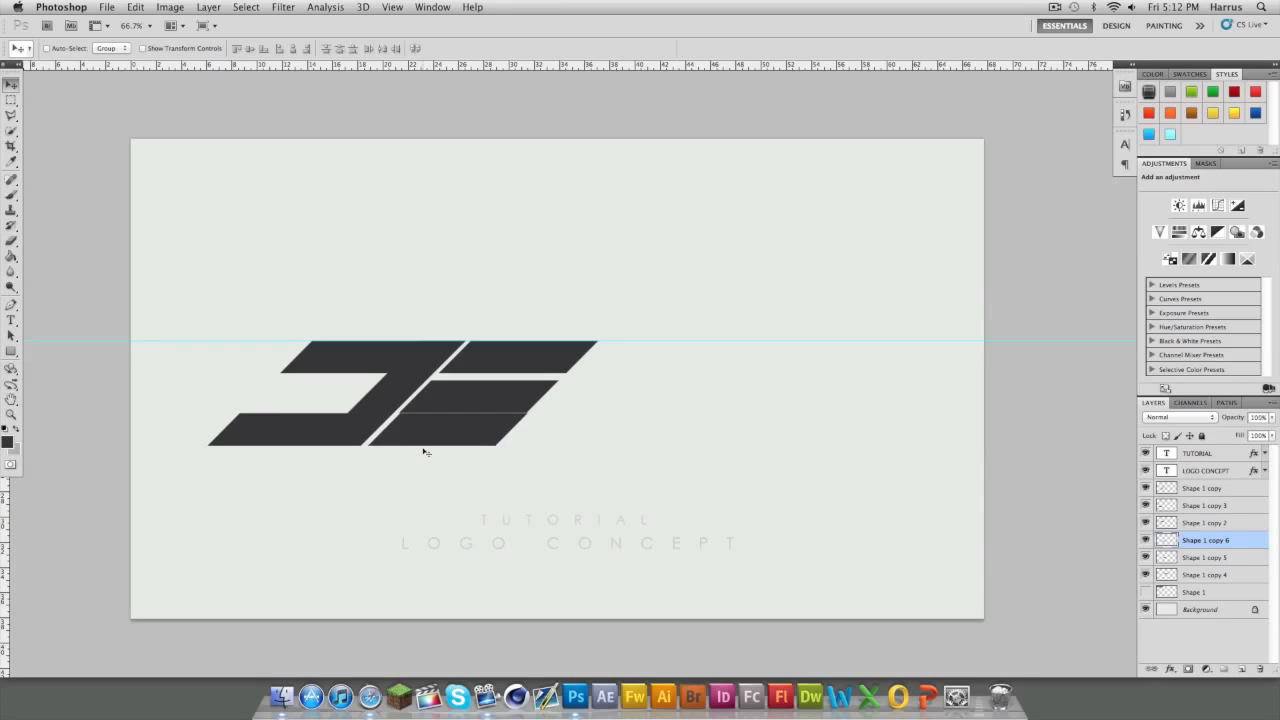
key(Left)
key(Left)
key(Left)
key(Right)
key(Right)
key(Left)
key(Right)
key(Left)
key(Left)
Step: Identify the E's middle bar by toggling layer visibility and move it slightly up and right between the other two bars
click(1188, 522)
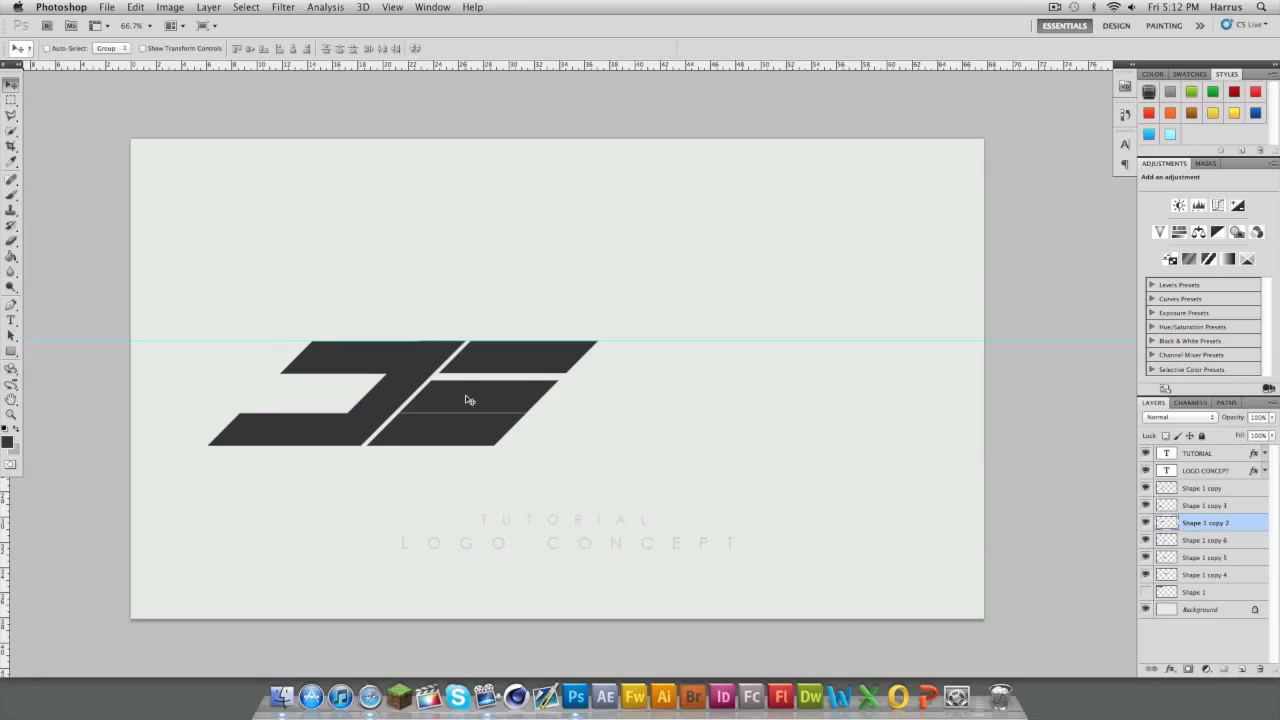
click(1208, 541)
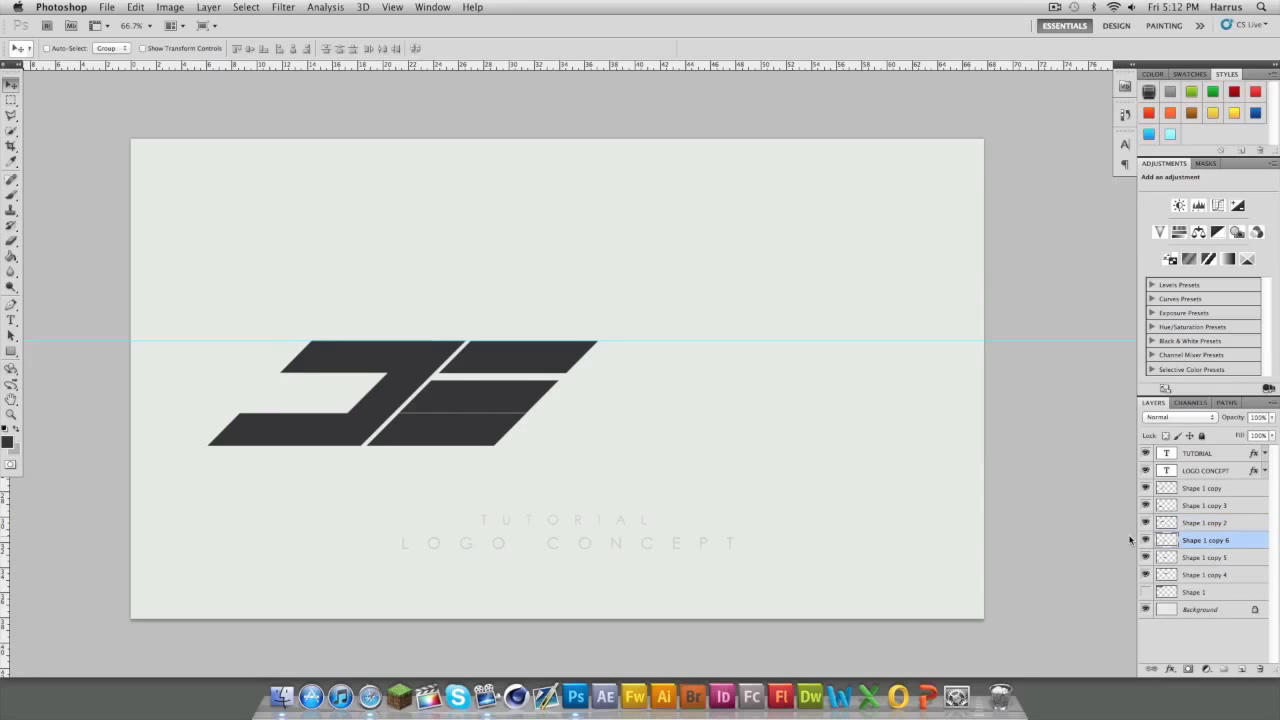
click(1146, 540)
click(1146, 540)
click(1146, 557)
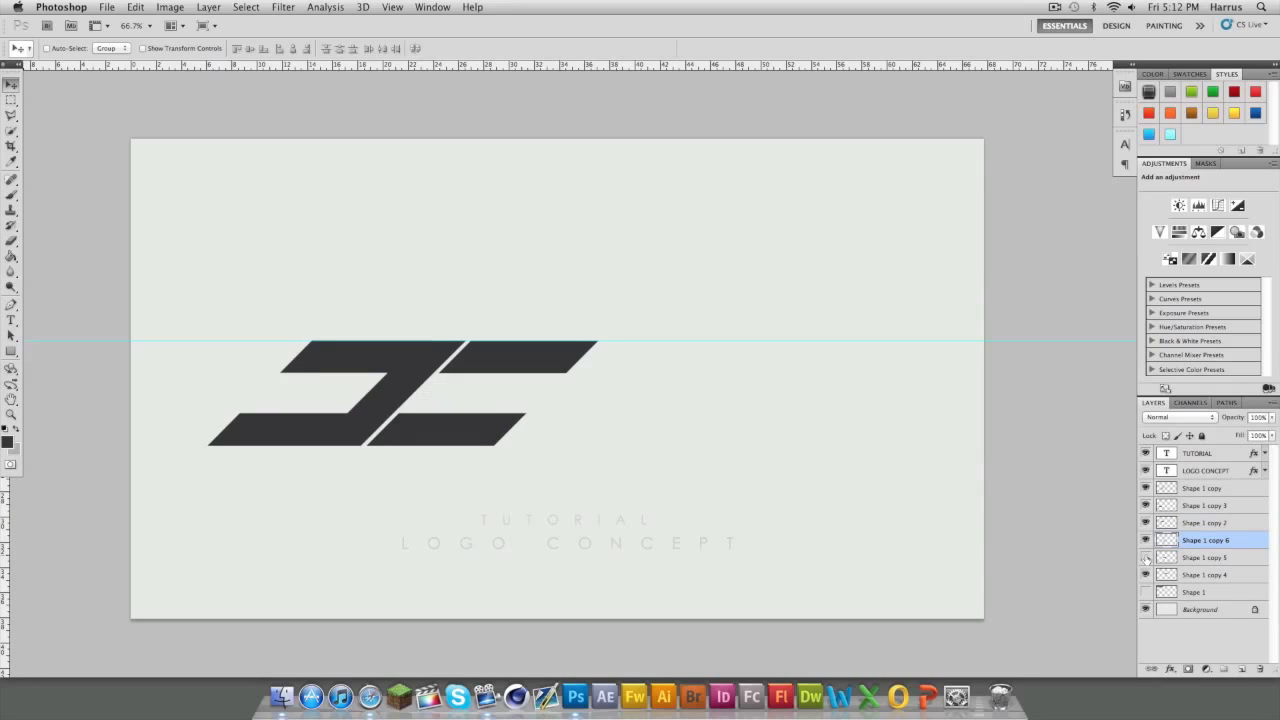
click(1146, 557)
click(1196, 558)
drag(452, 391, 455, 389)
key(Right)
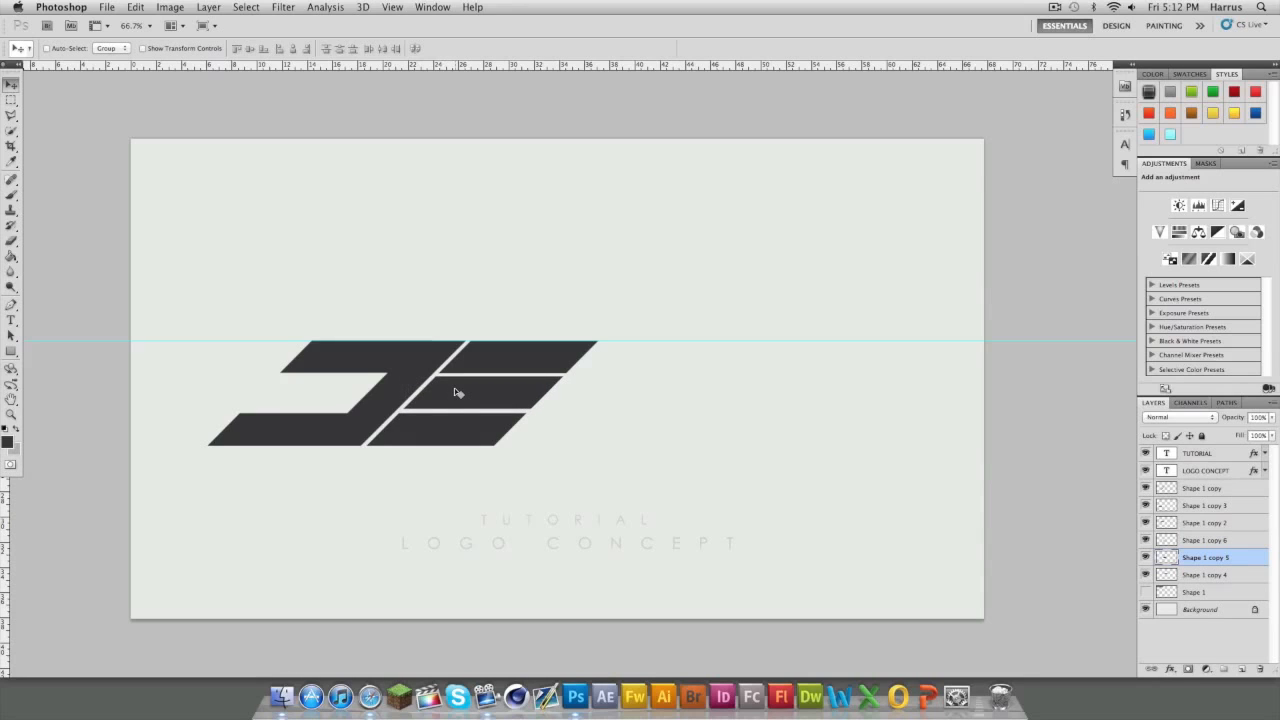
Step: Nudge the E's middle bar to even out the gaps around it, and nudge the top bar left
key(Down)
key(Down)
key(Left)
key(Left)
key(Right)
key(Right)
key(Left)
key(Left)
key(Right)
key(Left)
click(1199, 574)
key(Left)
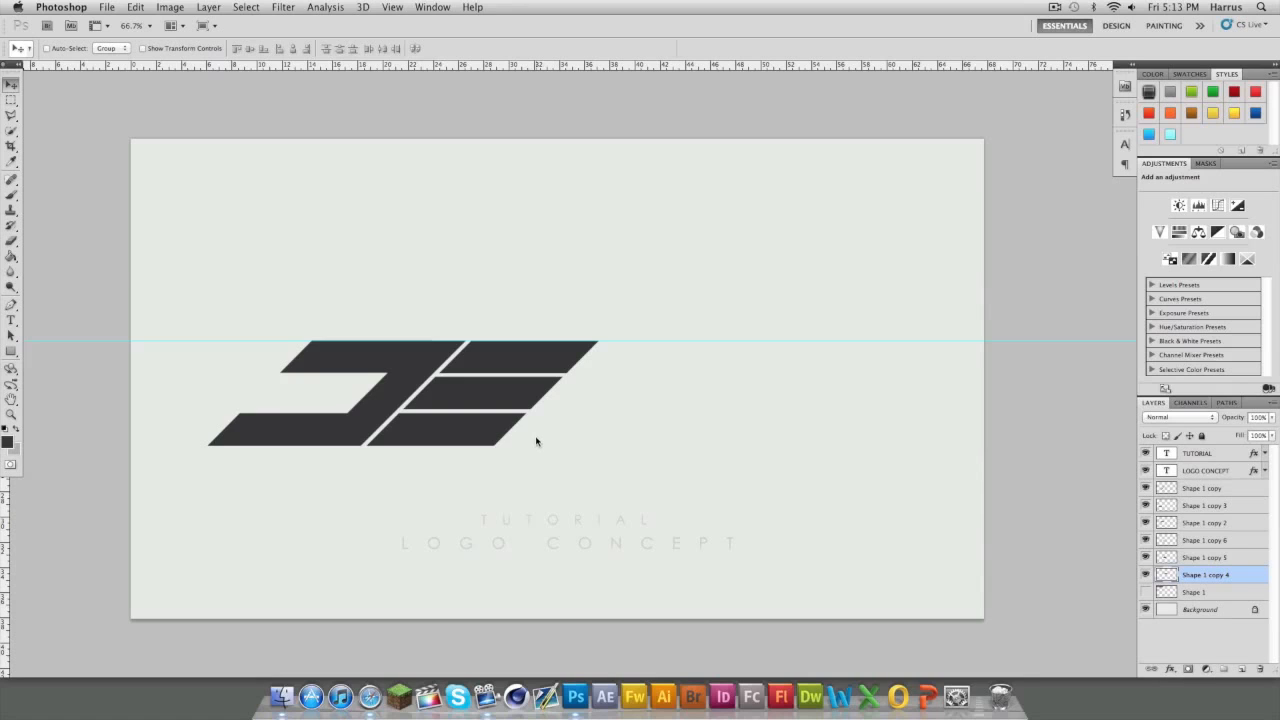
Step: Duplicate the D's slanted bar and place the copy beside the E's right edge, nudged to an even slanted gap
click(1207, 493)
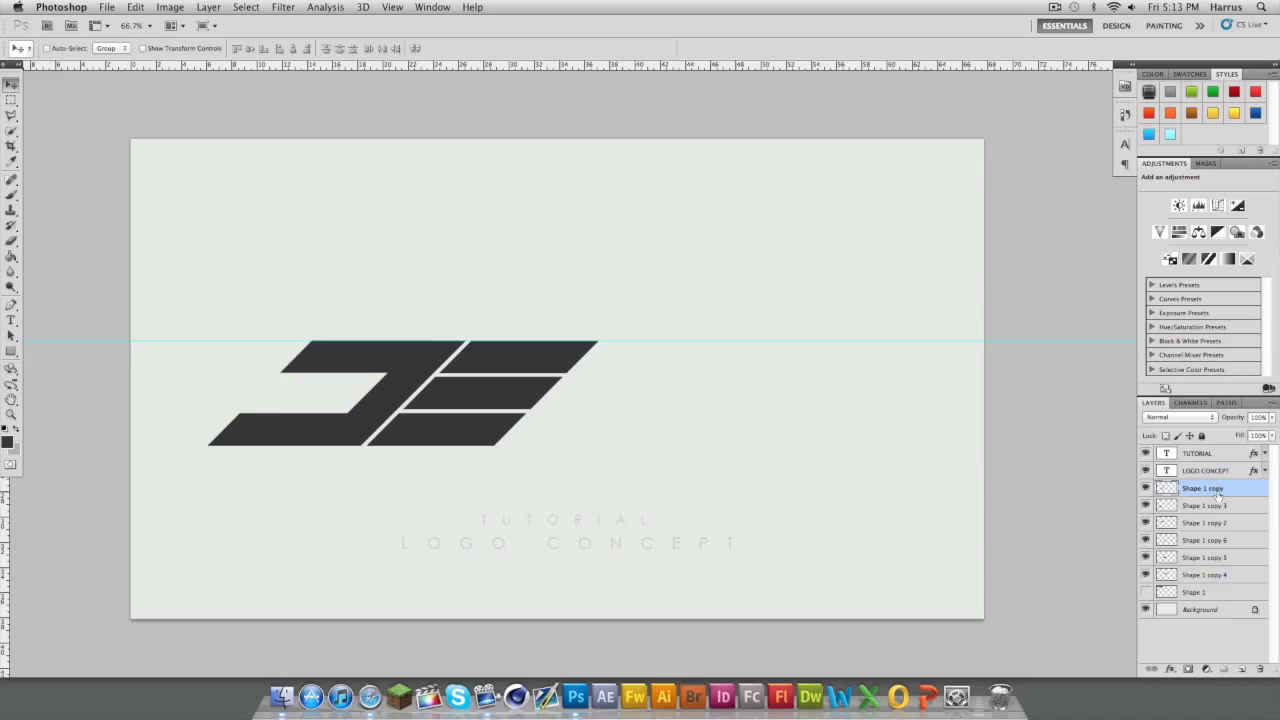
right_click(1216, 495)
click(1100, 421)
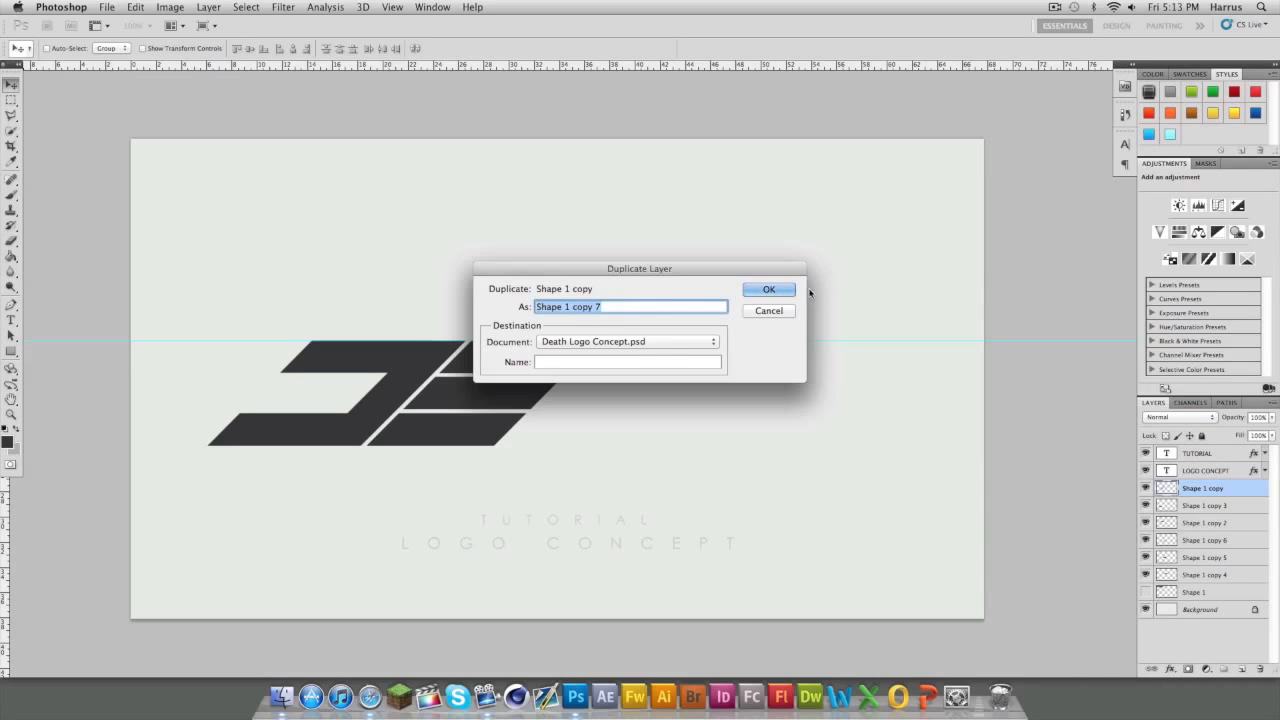
click(768, 289)
drag(429, 366, 614, 372)
key(Left)
key(Left)
key(Left)
key(Left)
key(Left)
key(Left)
key(Left)
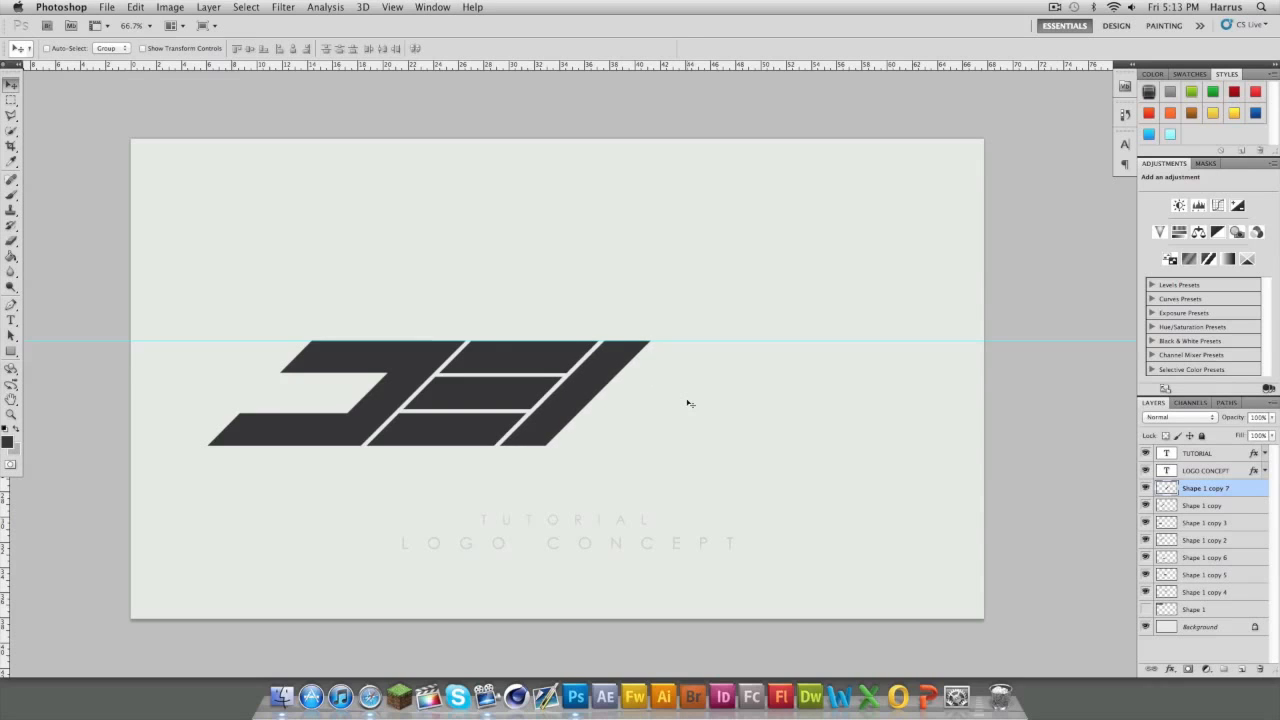
key(Right)
key(Right)
key(Left)
Step: Duplicate the E's bottom bar as the third letter's top bar, hide the new slanted bar, and align the copy beside the E's top bar
click(1206, 562)
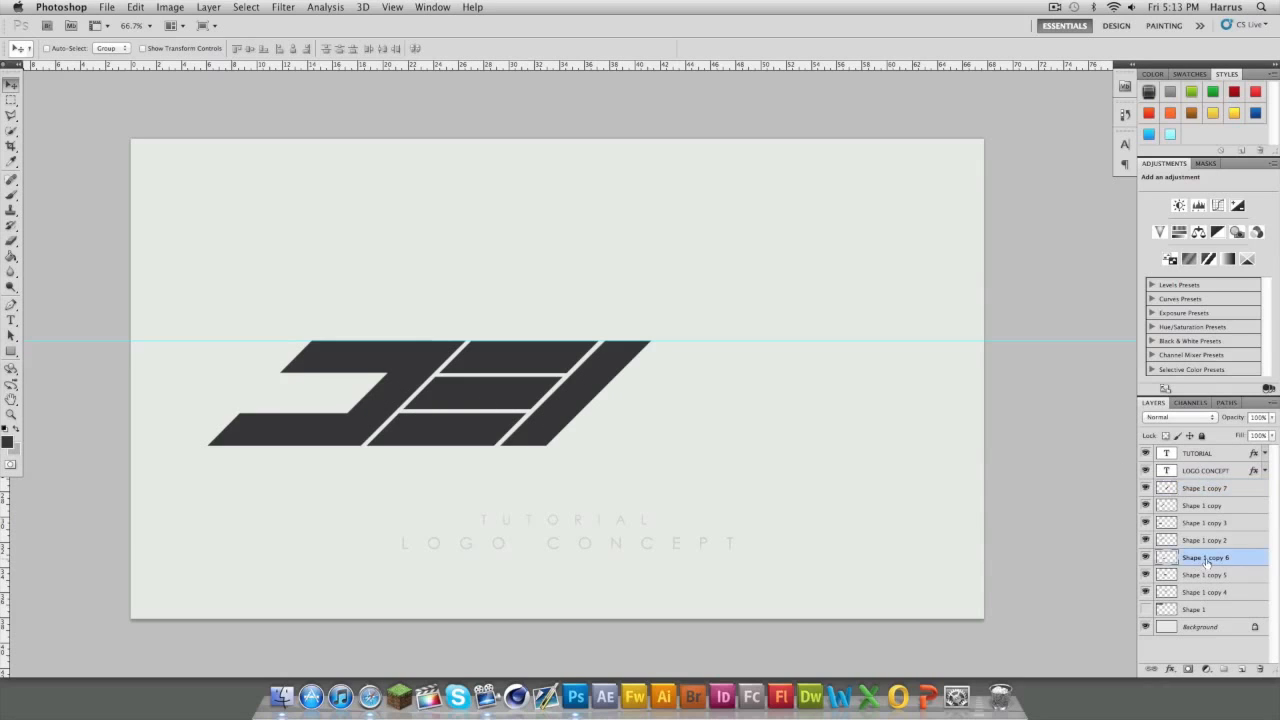
right_click(1206, 562)
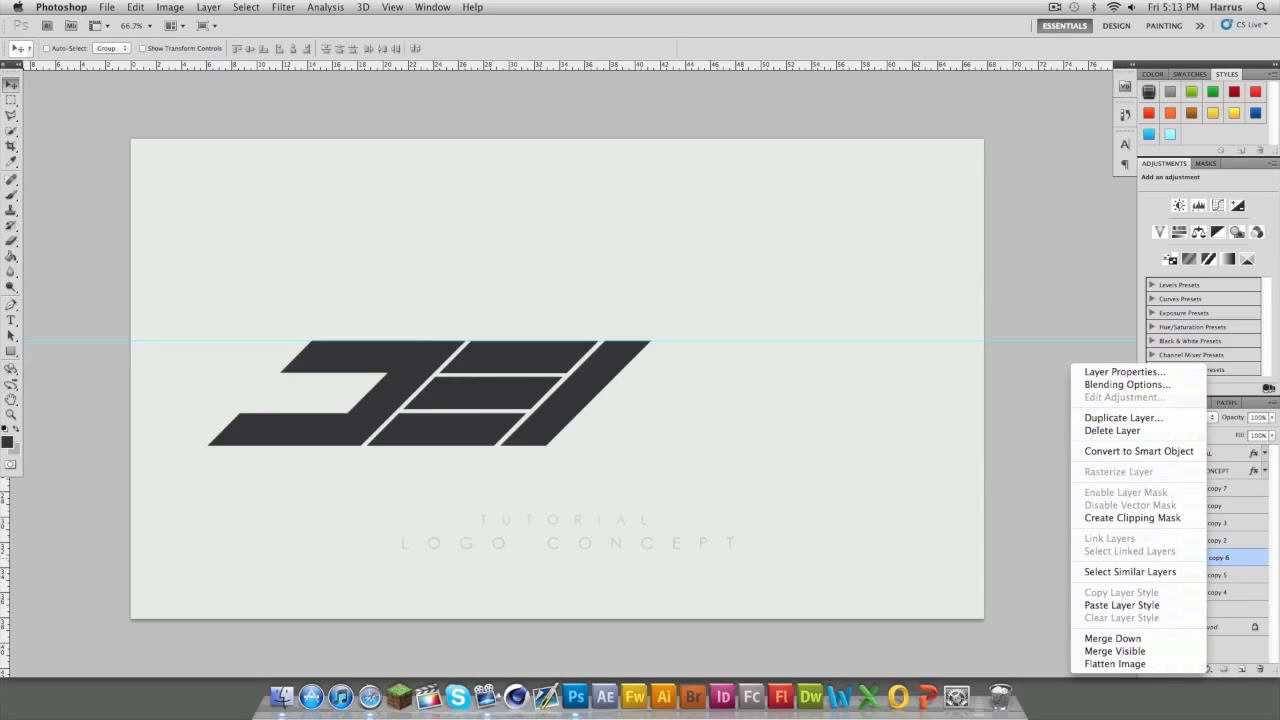
click(1150, 418)
click(762, 290)
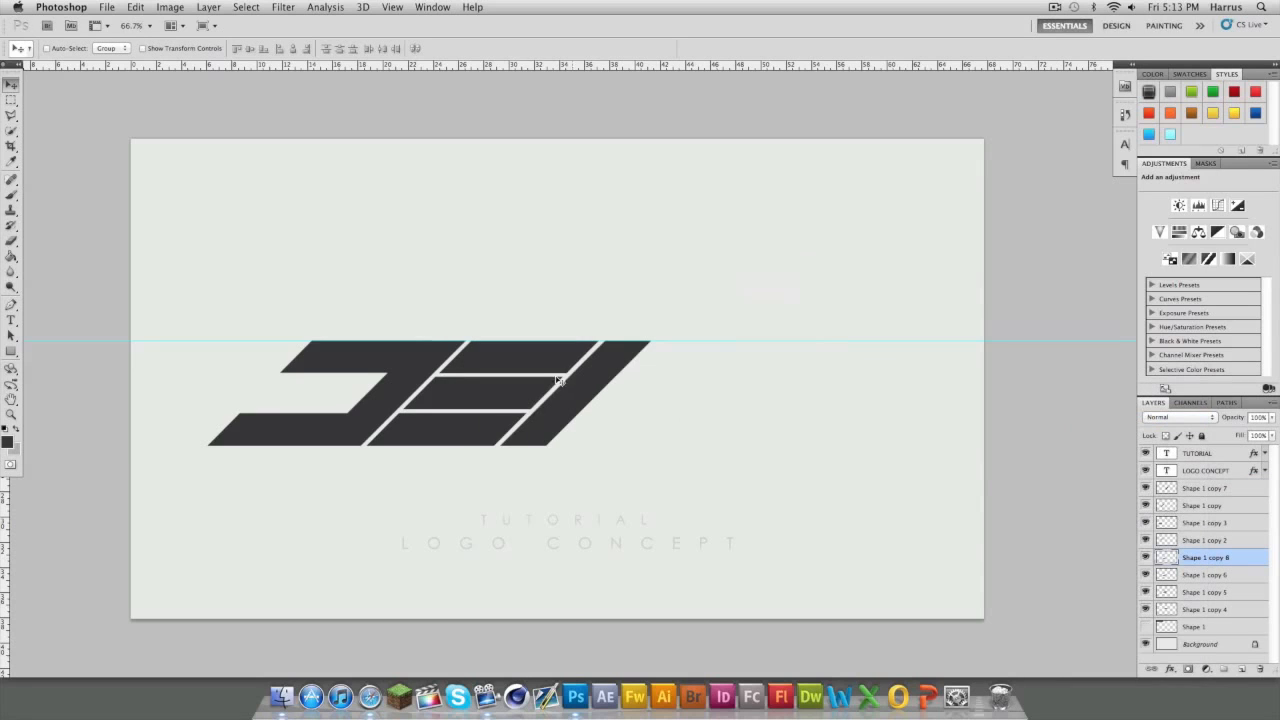
drag(498, 402, 698, 332)
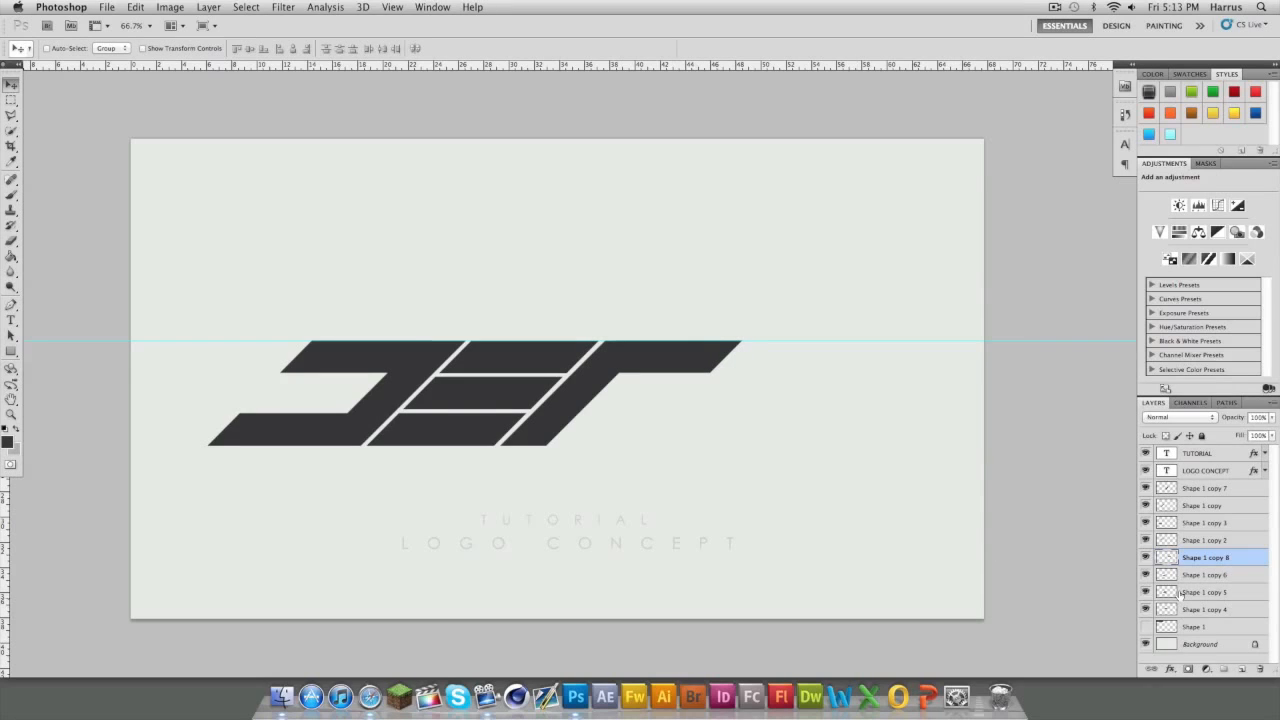
click(1146, 488)
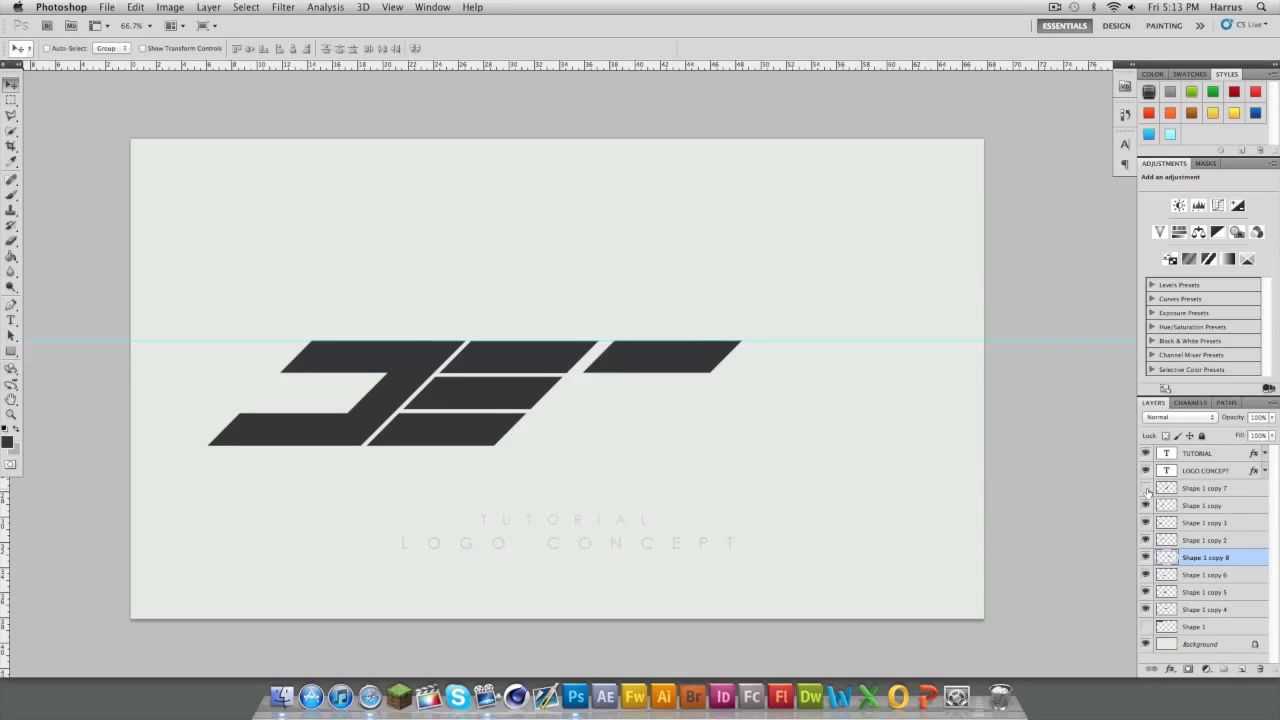
drag(640, 371, 632, 378)
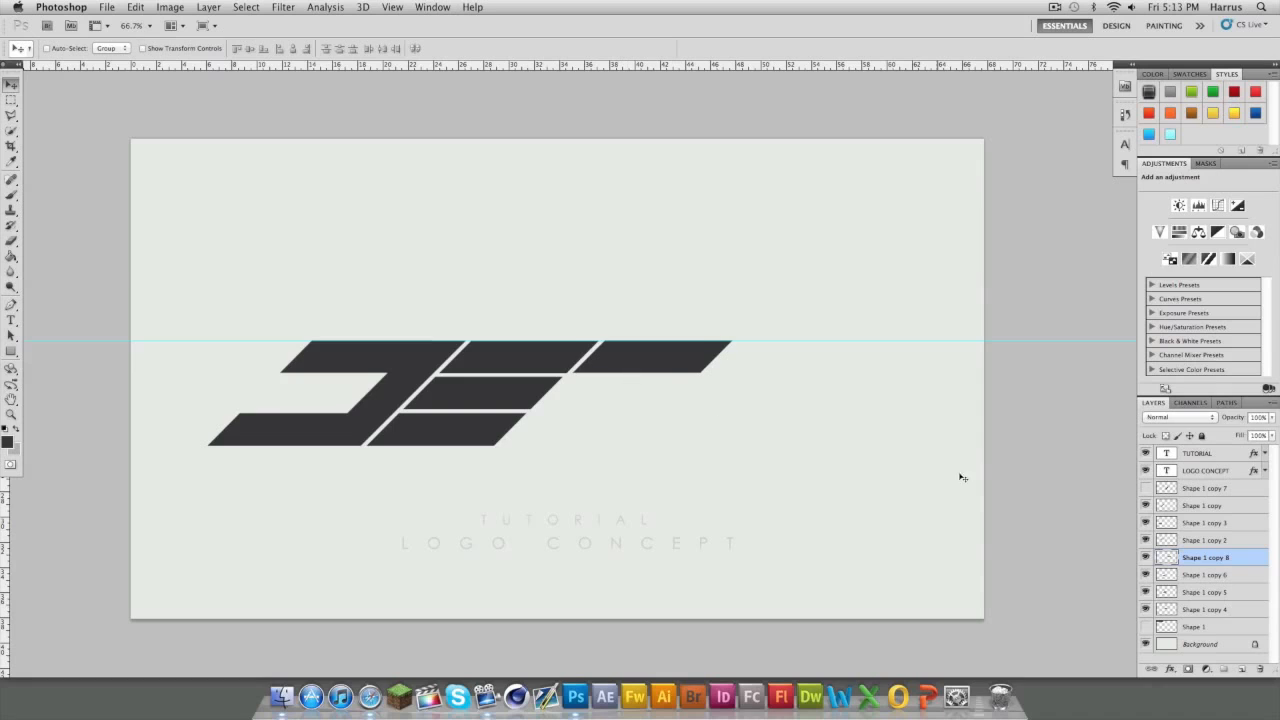
Step: Duplicate the third letter's top bar and align the copy beside the E's bottom bar, evening out the slanted gap
right_click(1244, 557)
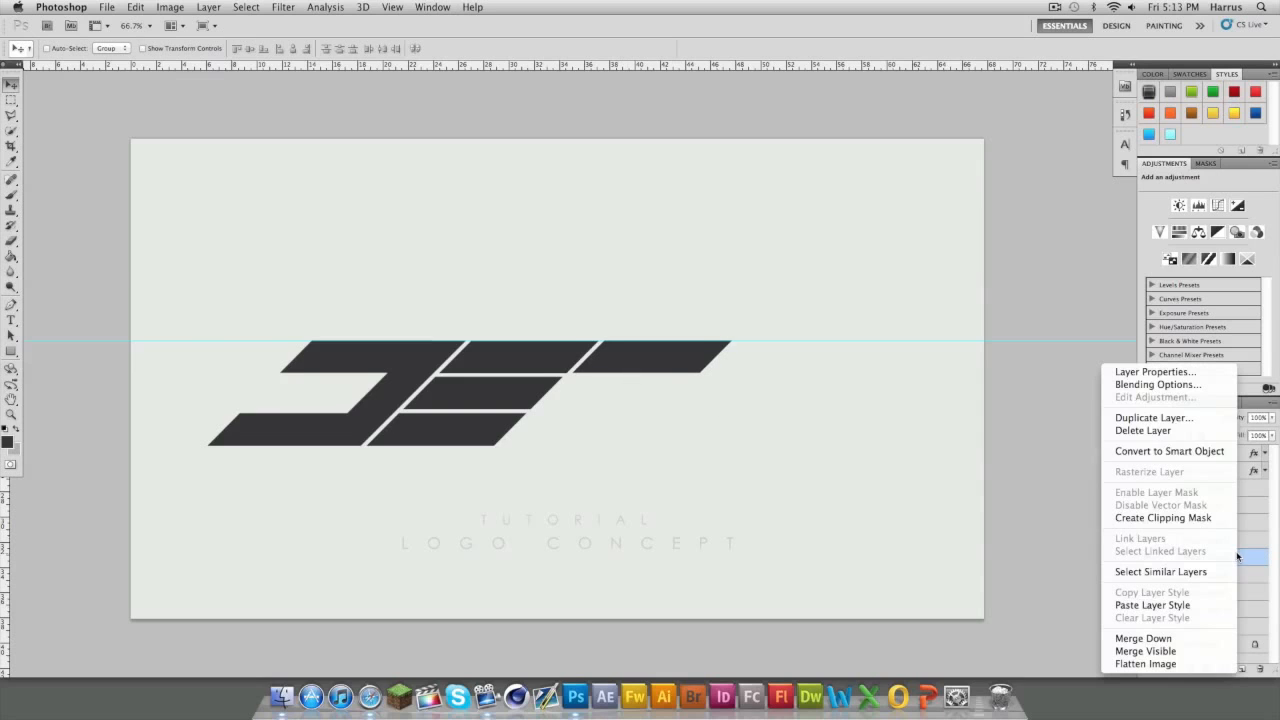
click(1122, 419)
click(765, 288)
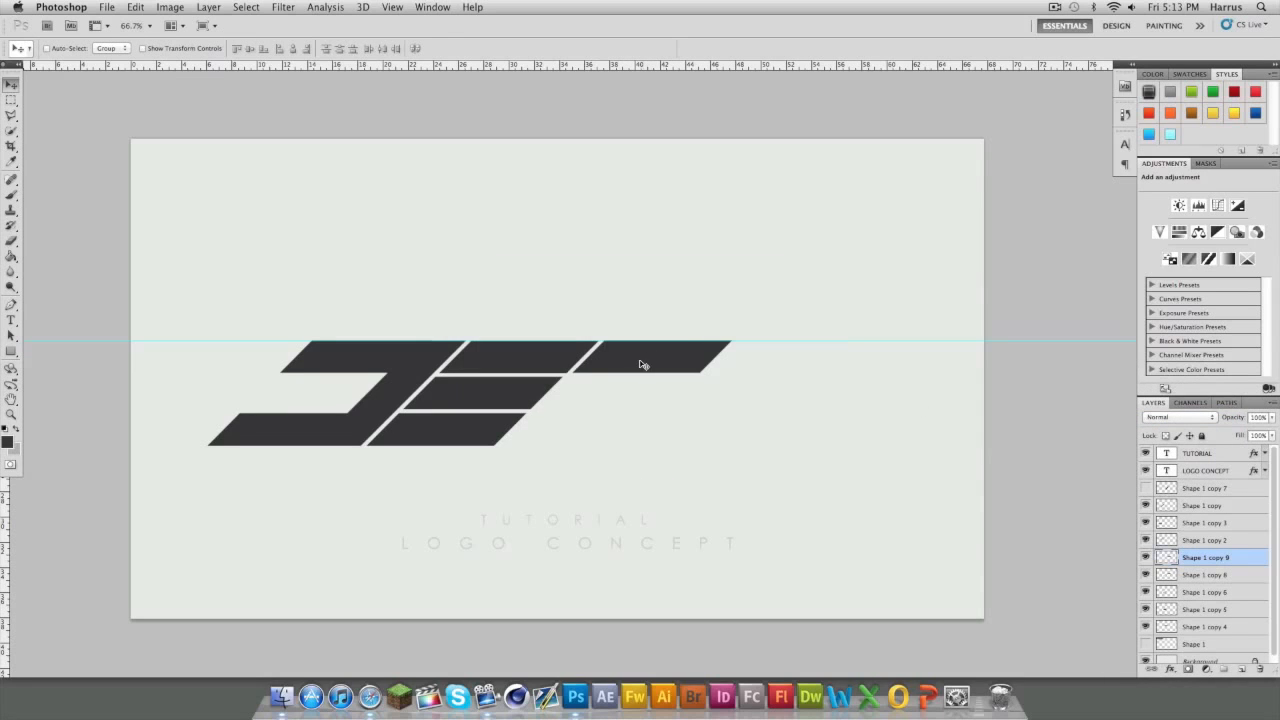
drag(643, 363, 571, 437)
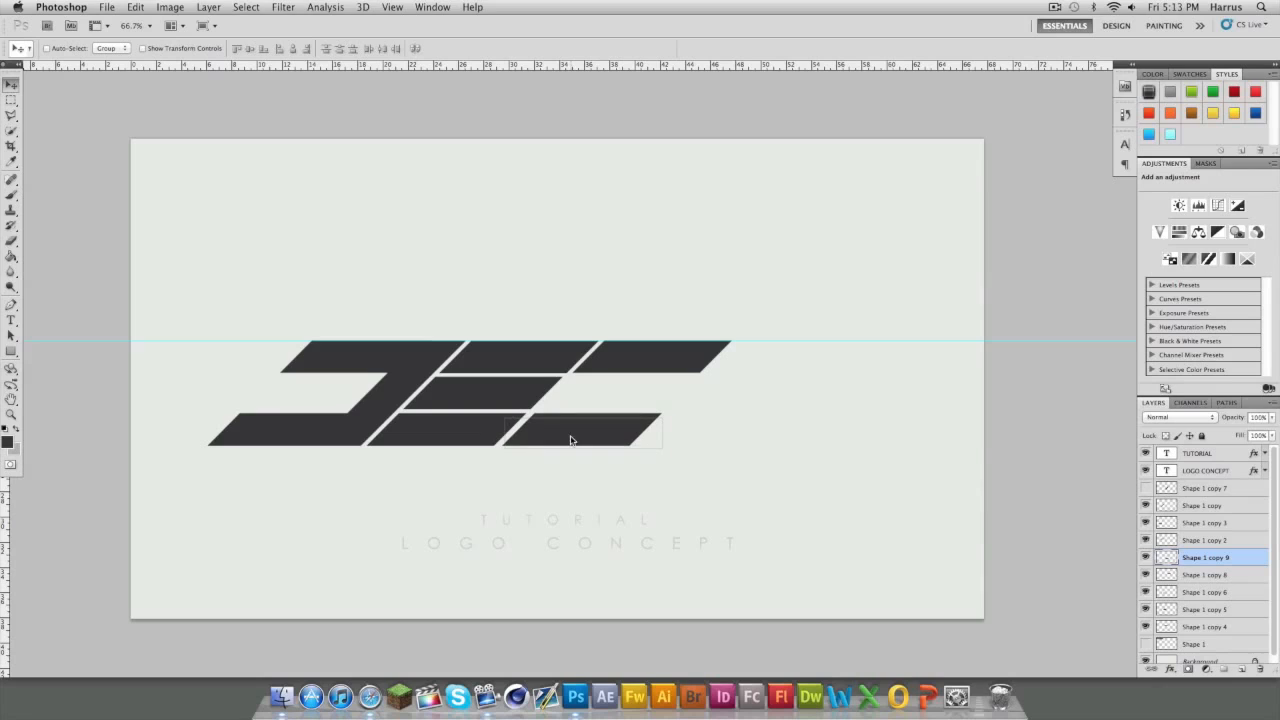
key(Left)
key(Left)
key(Left)
Step: Show the hidden slanted bar again, mirror it to slope the other way, and place it across the third letter's two bars
click(1169, 486)
click(1145, 488)
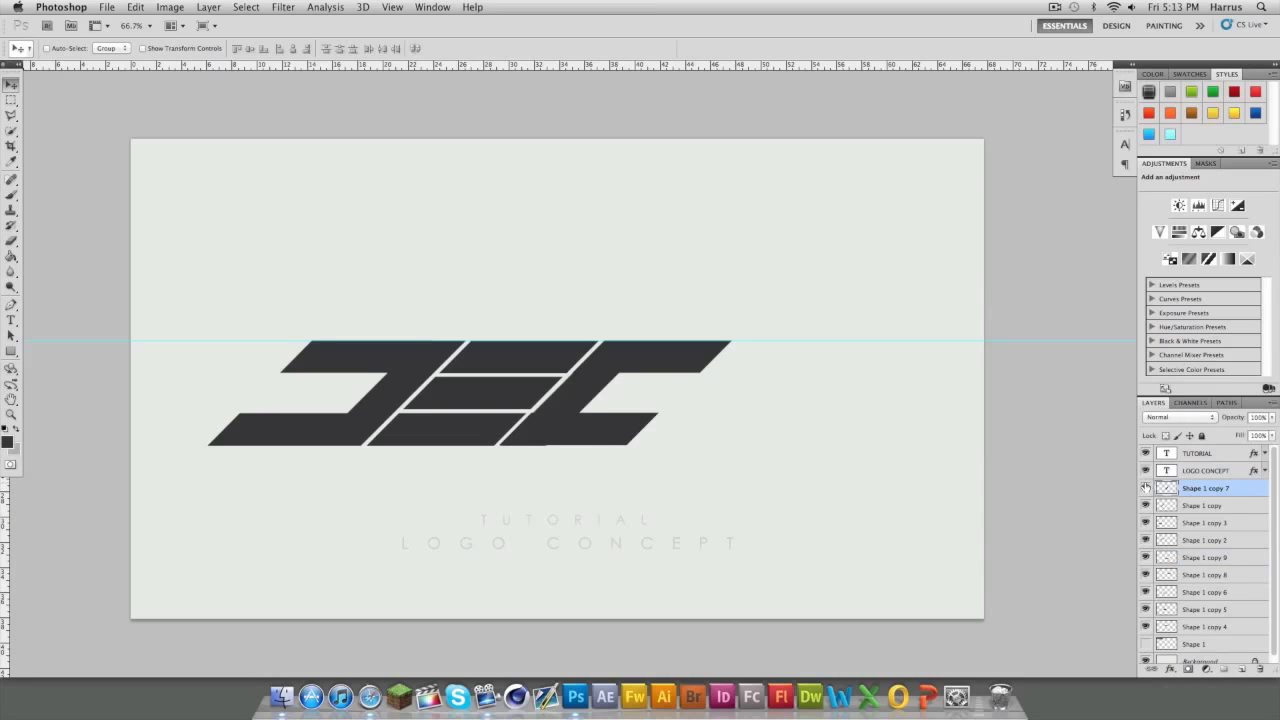
drag(589, 391, 865, 426)
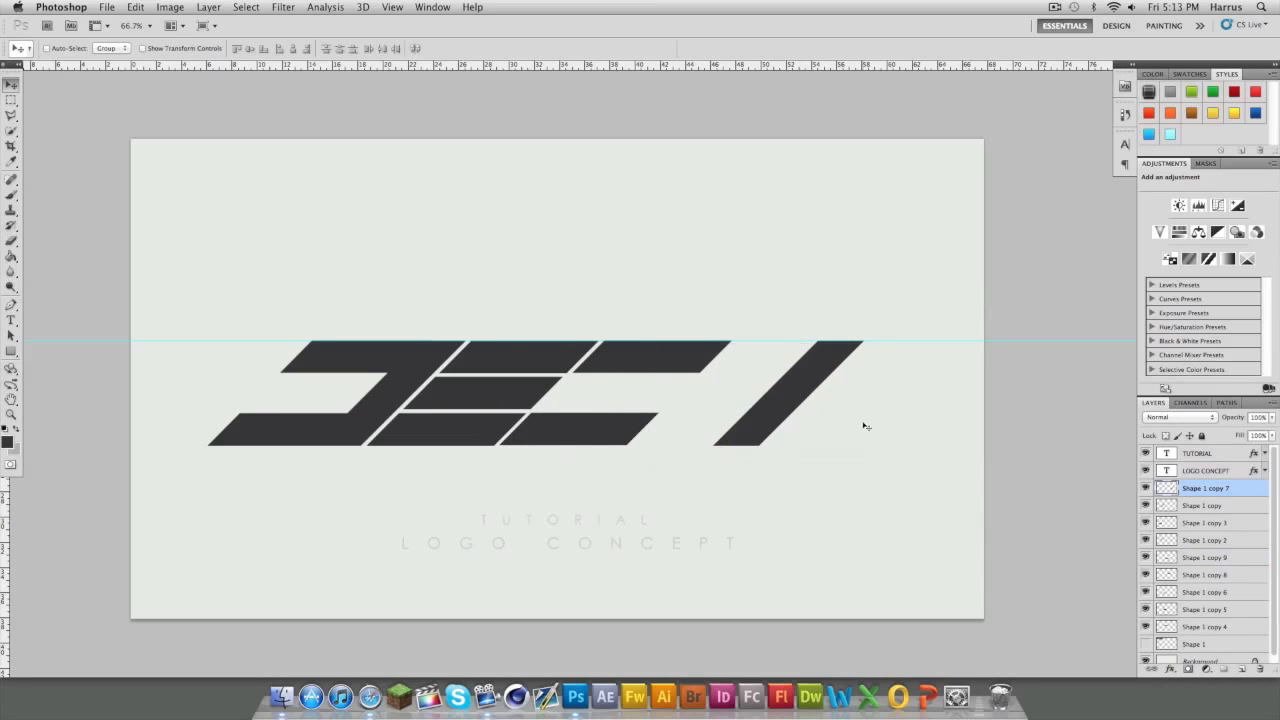
click(135, 7)
mouse_move(185, 302)
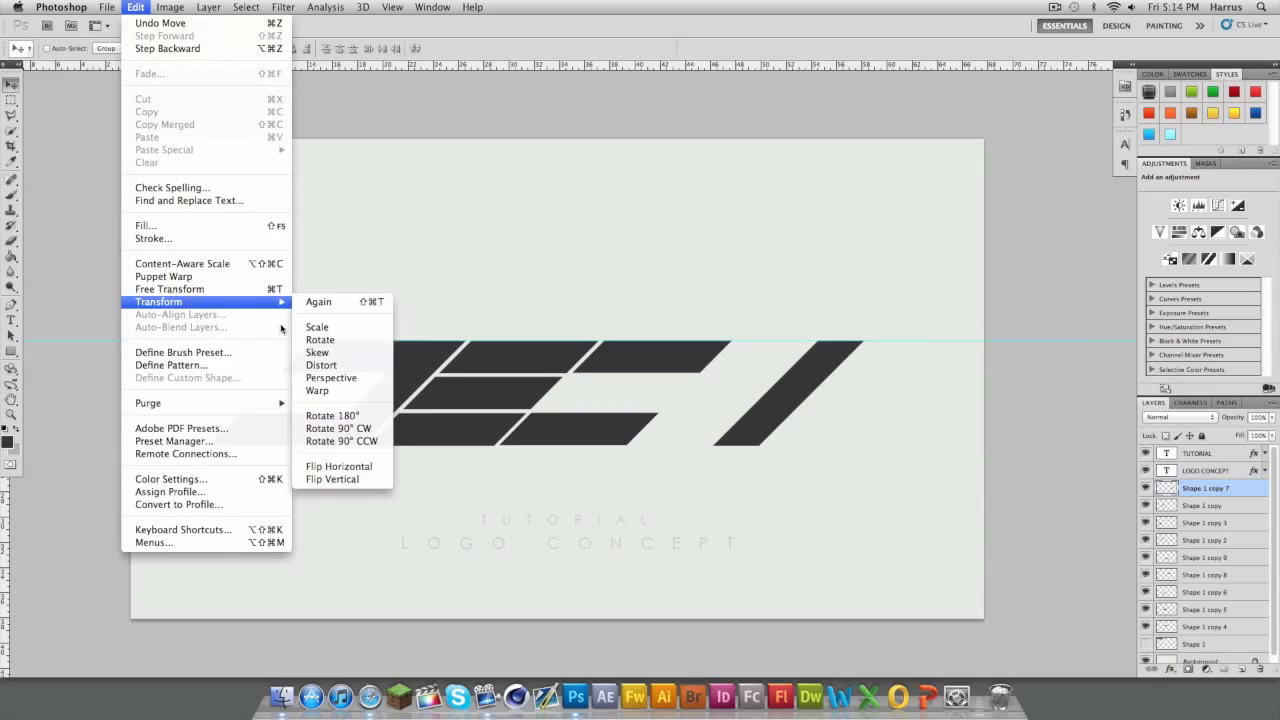
click(369, 474)
drag(813, 410, 653, 423)
Step: Trim the mirrored bar's ends with rectangular selections so only the piece between the top and bottom bars remains
click(11, 100)
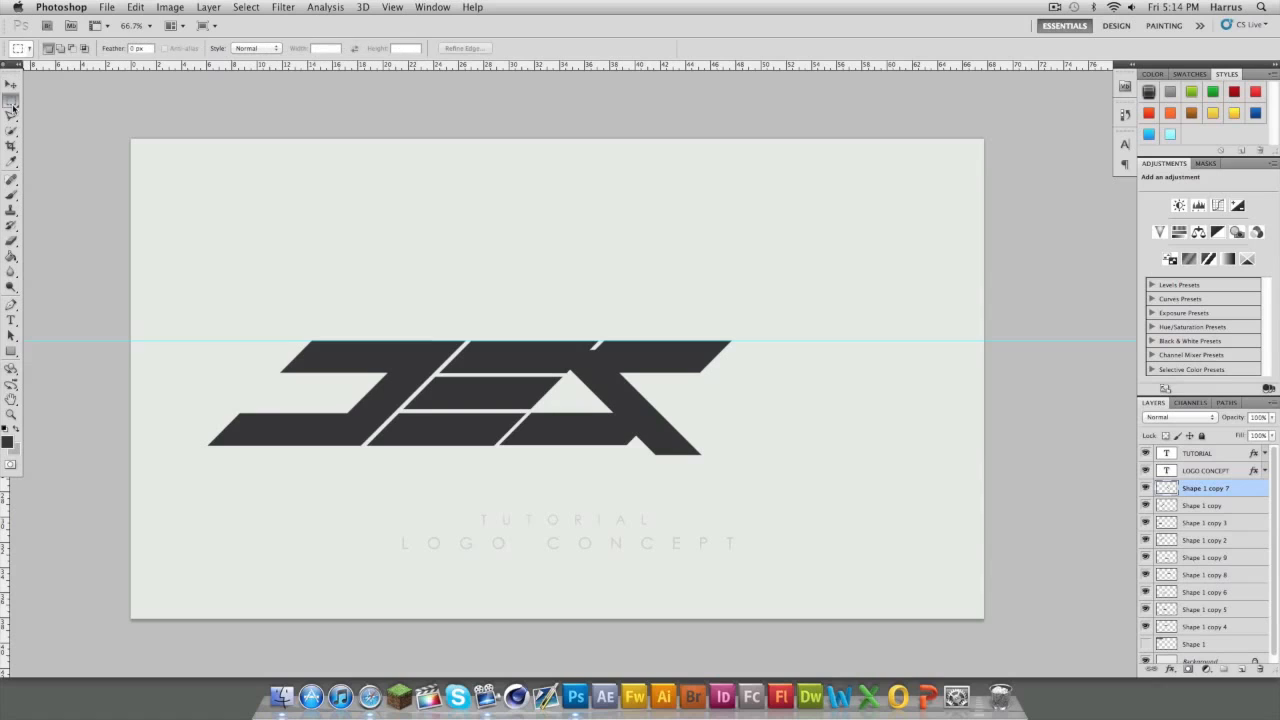
drag(535, 326, 706, 374)
drag(663, 358, 680, 443)
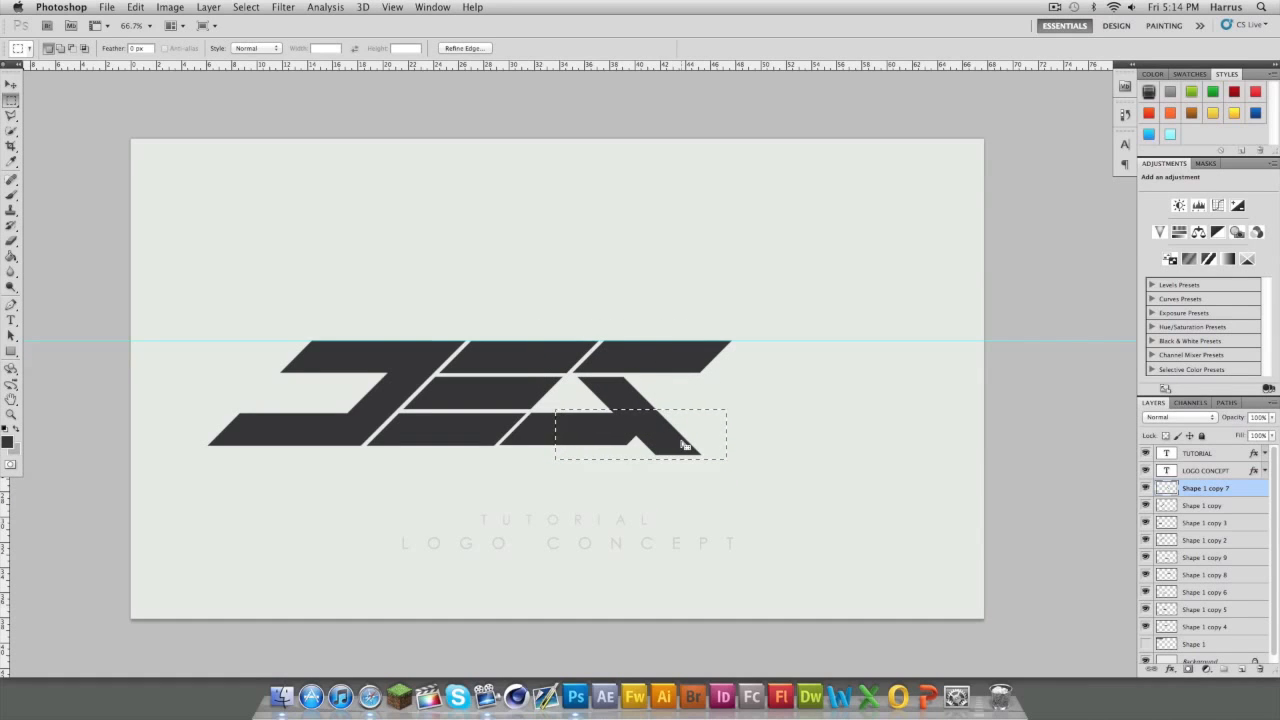
key(Delete)
key(super+d)
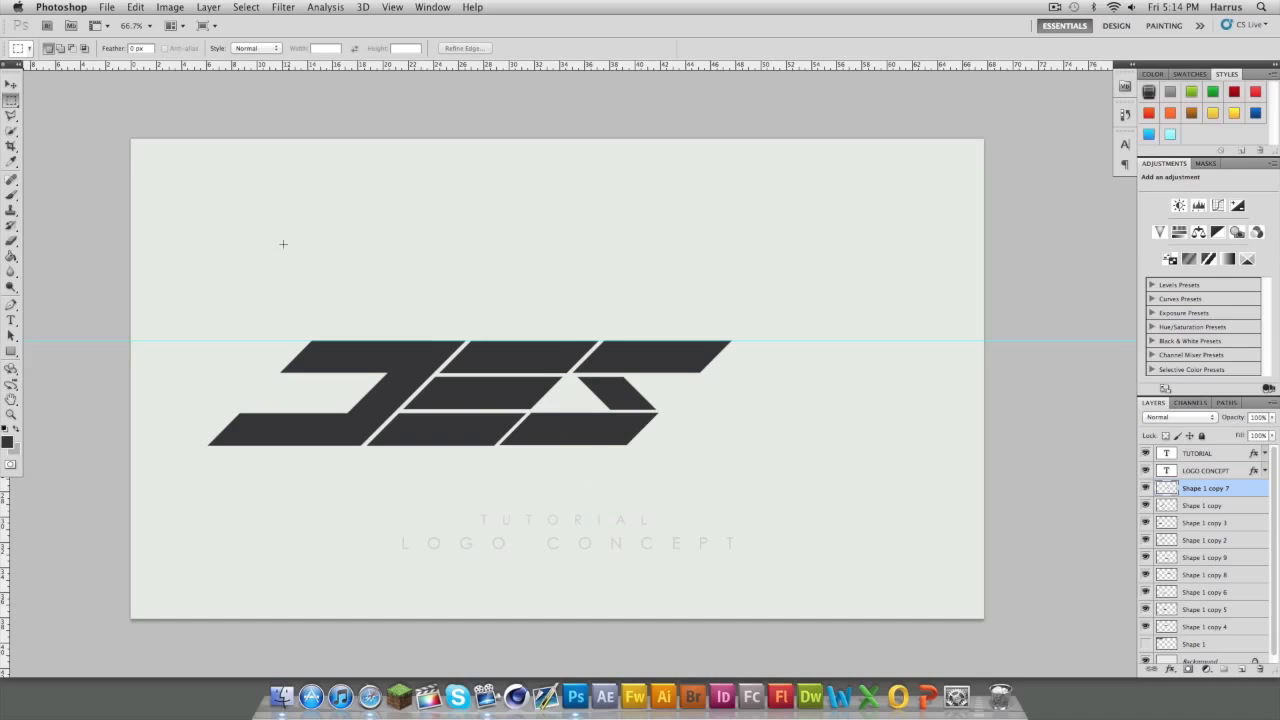
Step: Move the trimmed diagonal piece up against the top bar, and duplicate it with the copy shifted down to meet the bottom bar
click(11, 86)
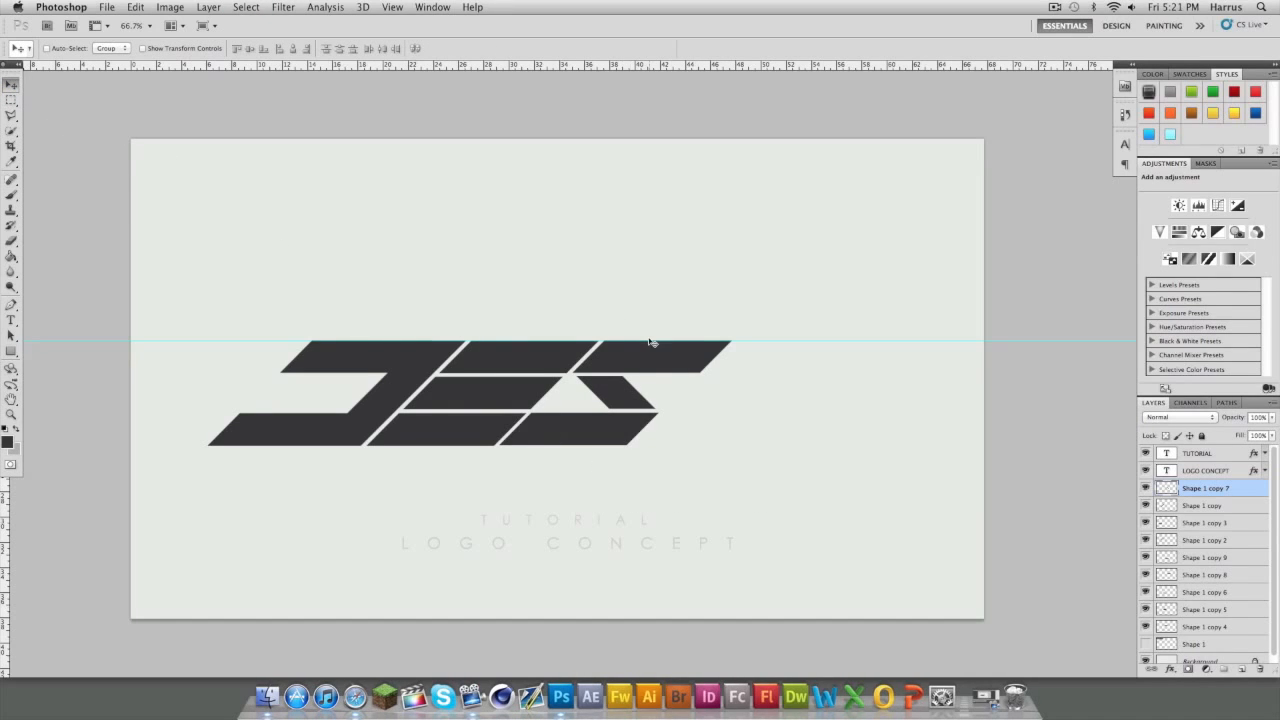
drag(607, 401, 603, 399)
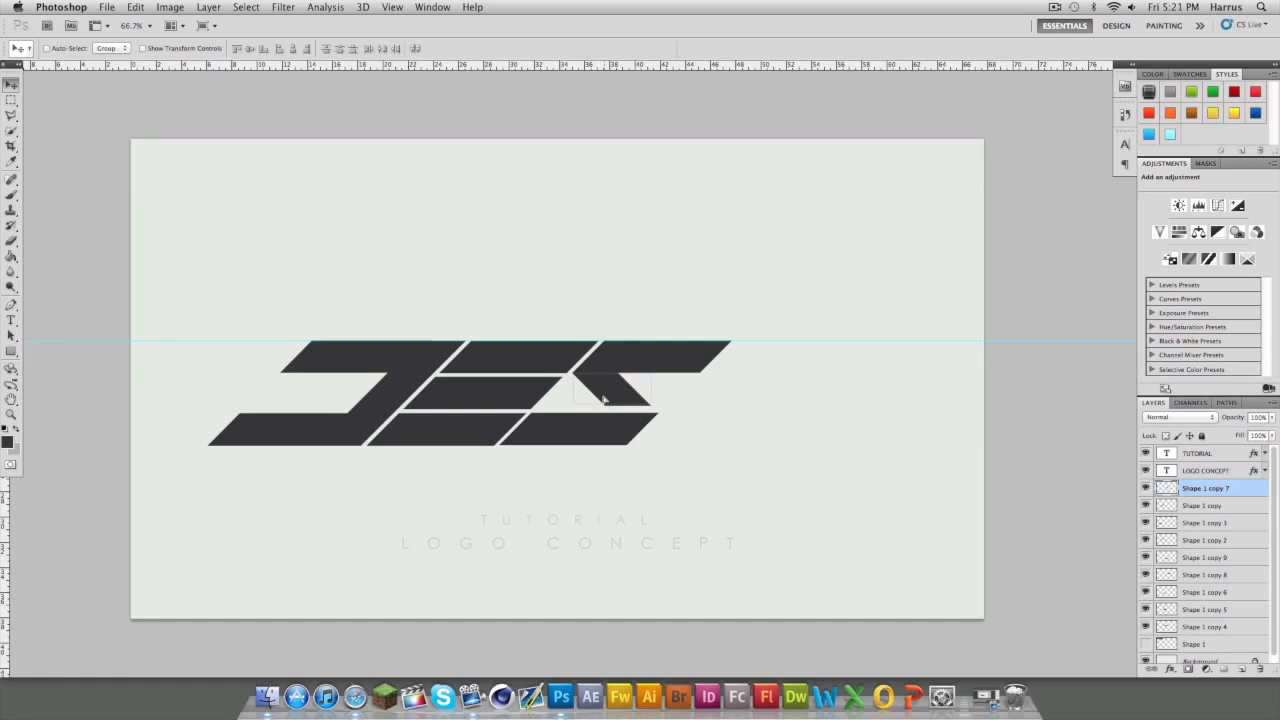
right_click(1193, 484)
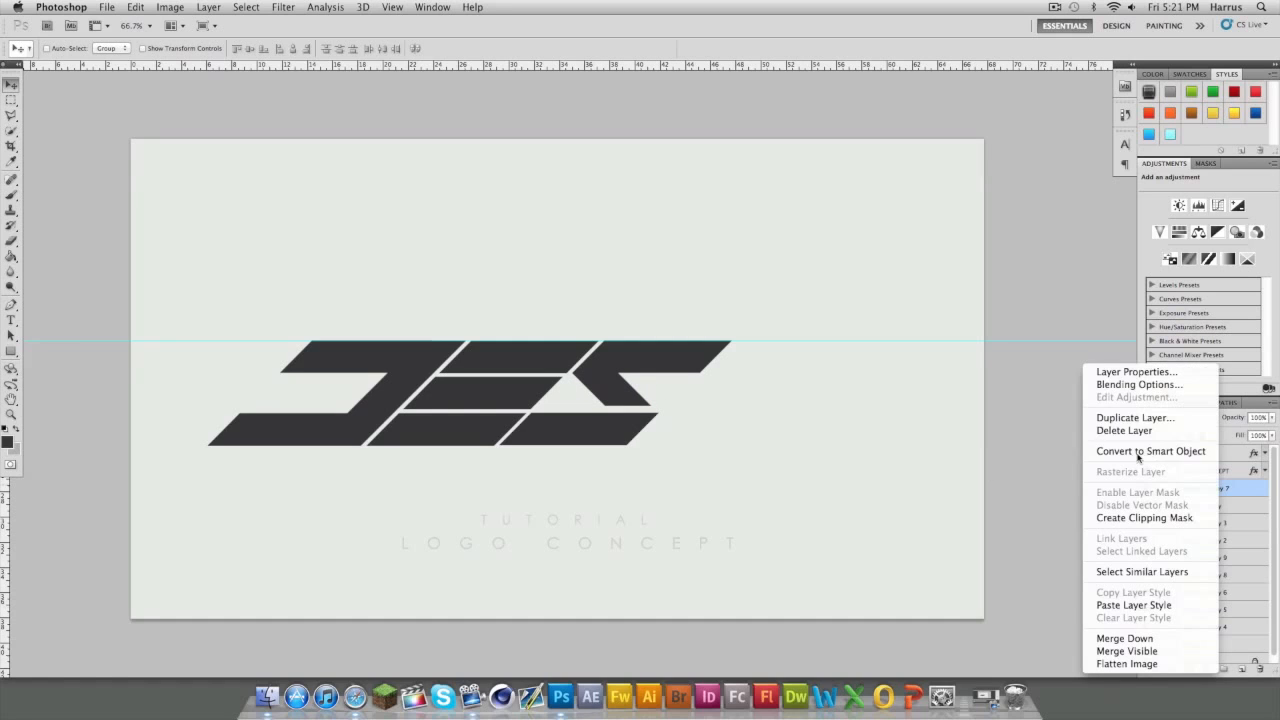
click(1122, 418)
click(768, 289)
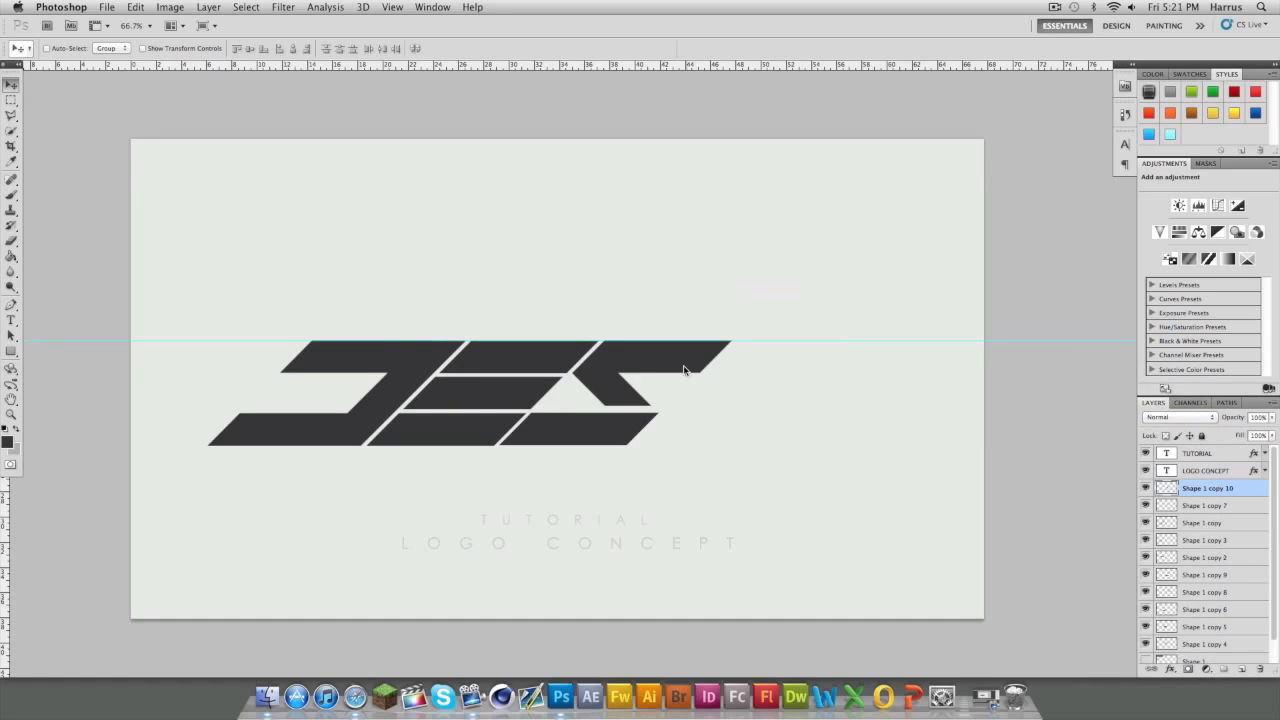
drag(626, 398, 629, 404)
Step: Merge the two diagonal piece layers, and shift all the letter shapes left together to make room for more letters
shift+click(1206, 504)
right_click(1206, 489)
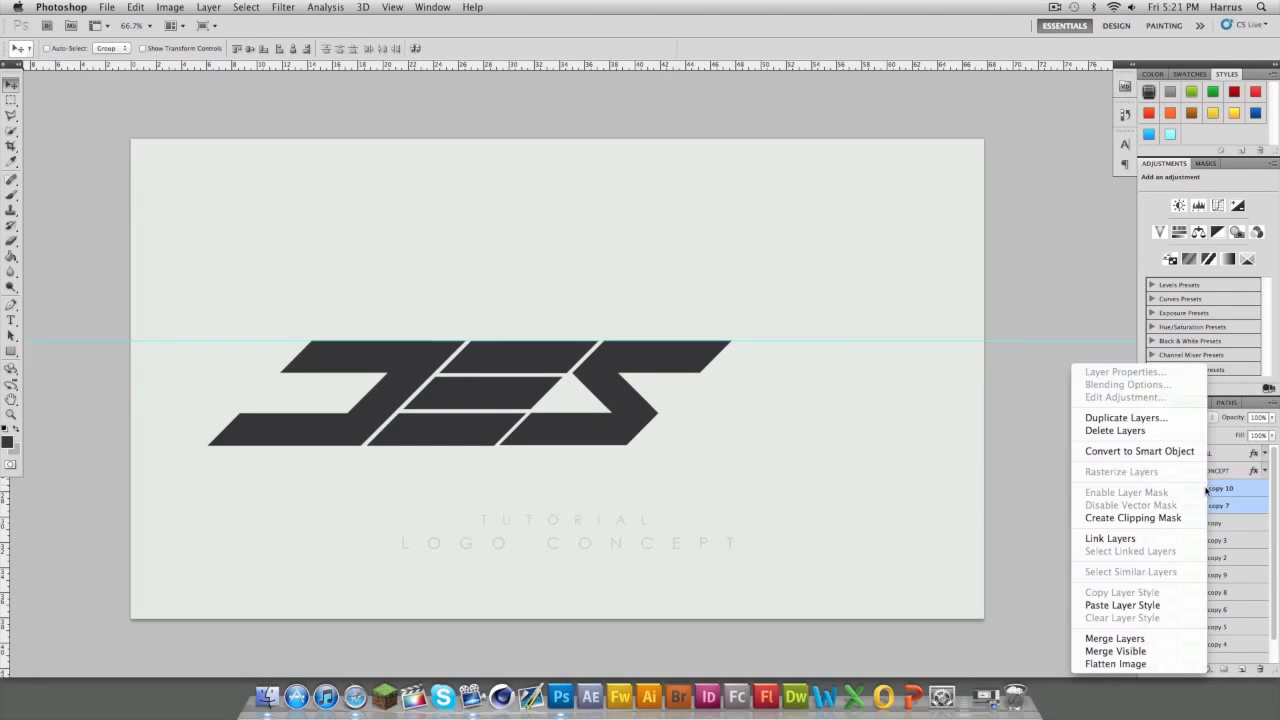
click(1112, 638)
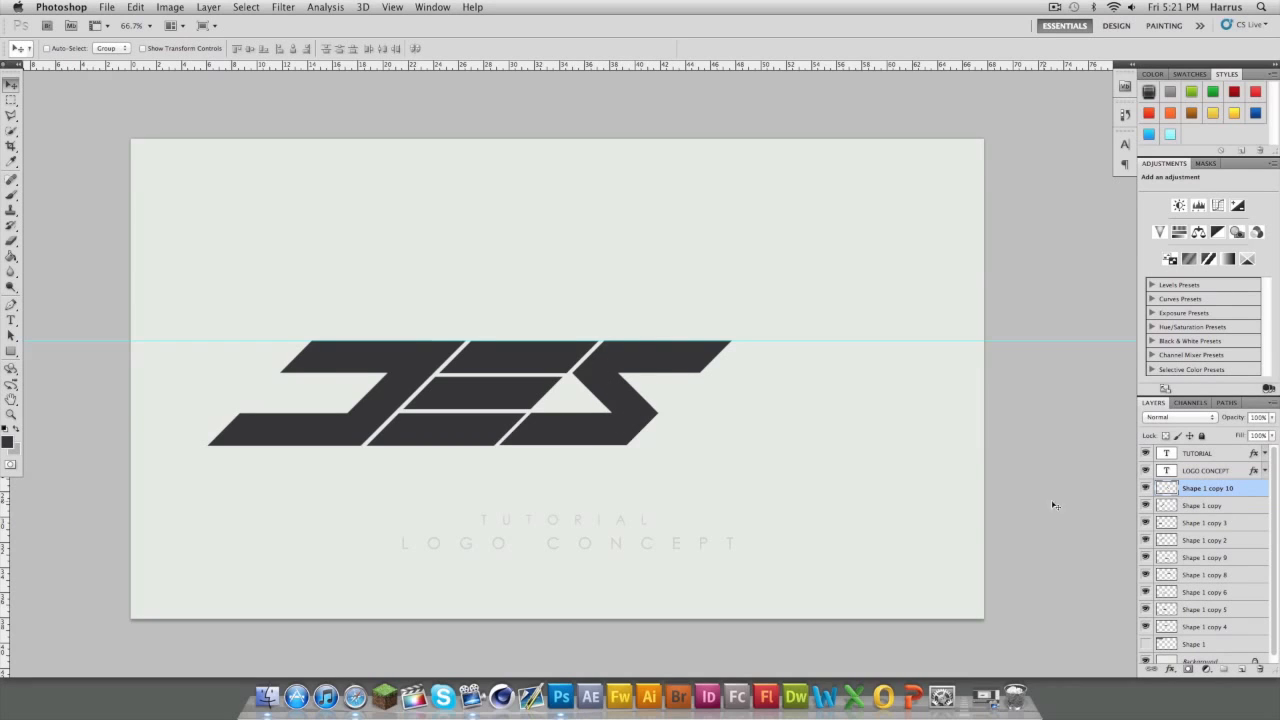
shift+click(1197, 624)
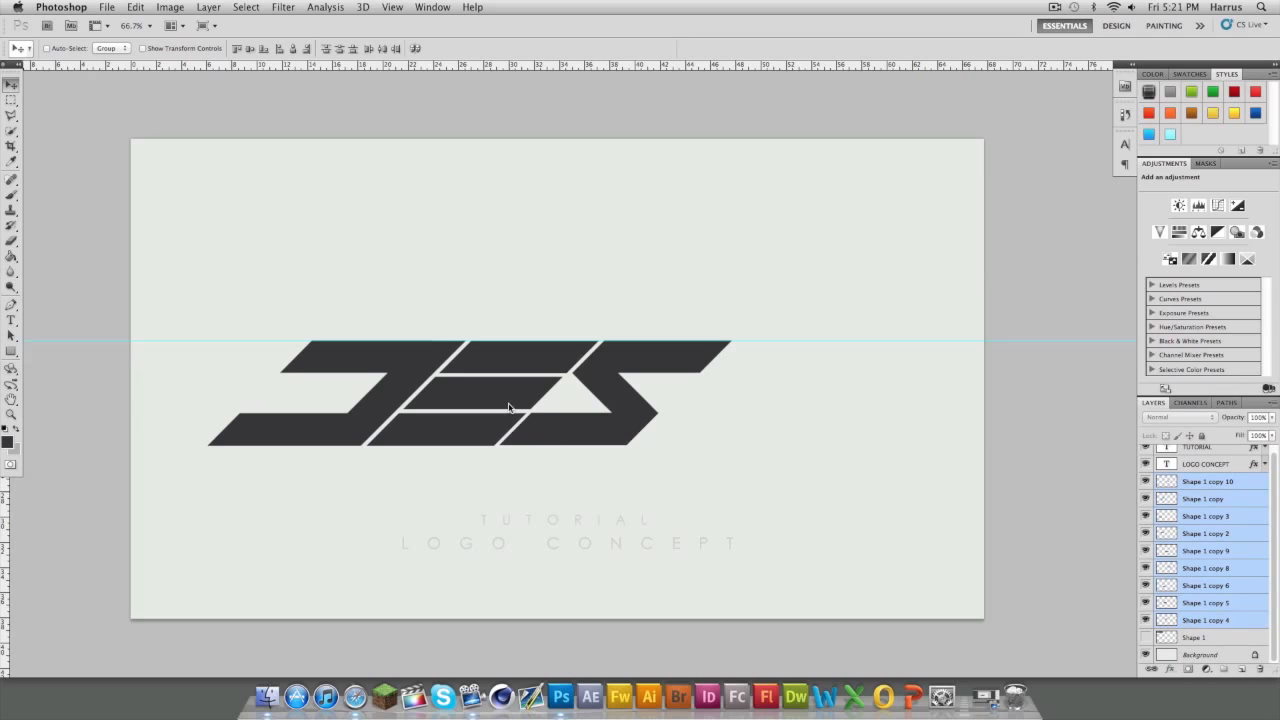
drag(508, 407, 446, 407)
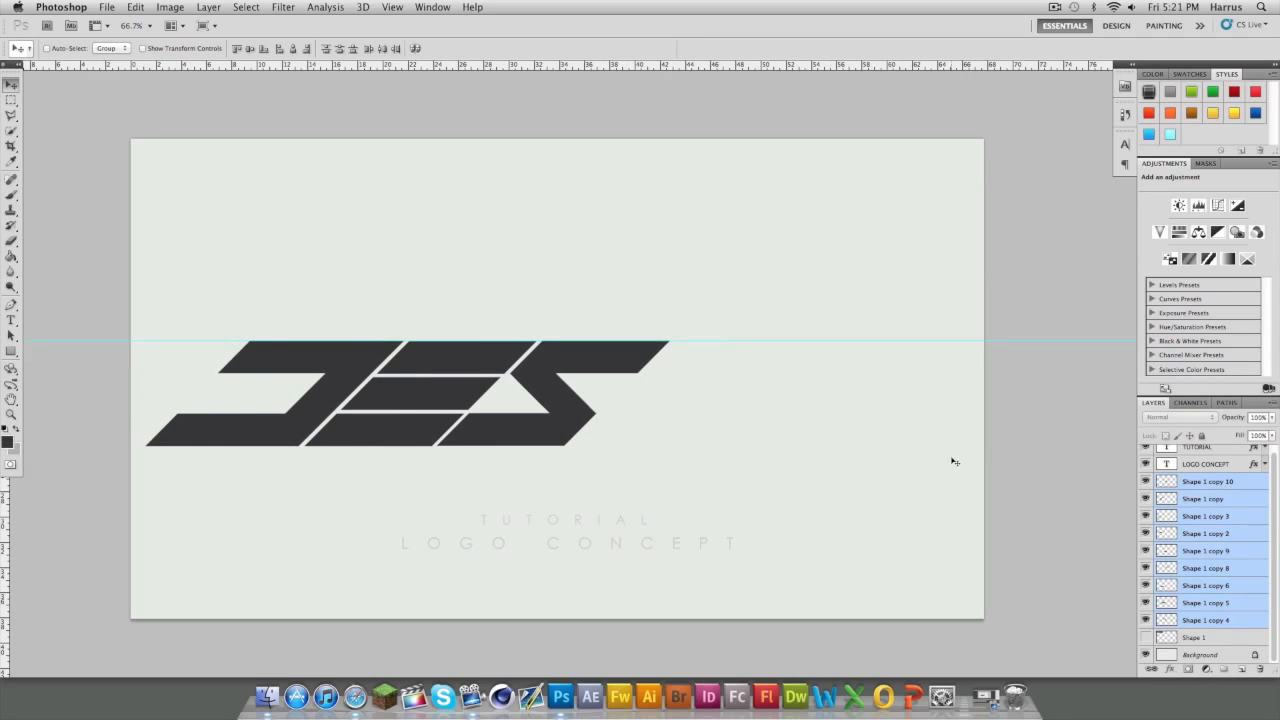
Step: Duplicate the D's slanted bar again and place the copy beside the S-shaped letter as the I, keeping an even slanted gap
click(1216, 550)
click(1197, 499)
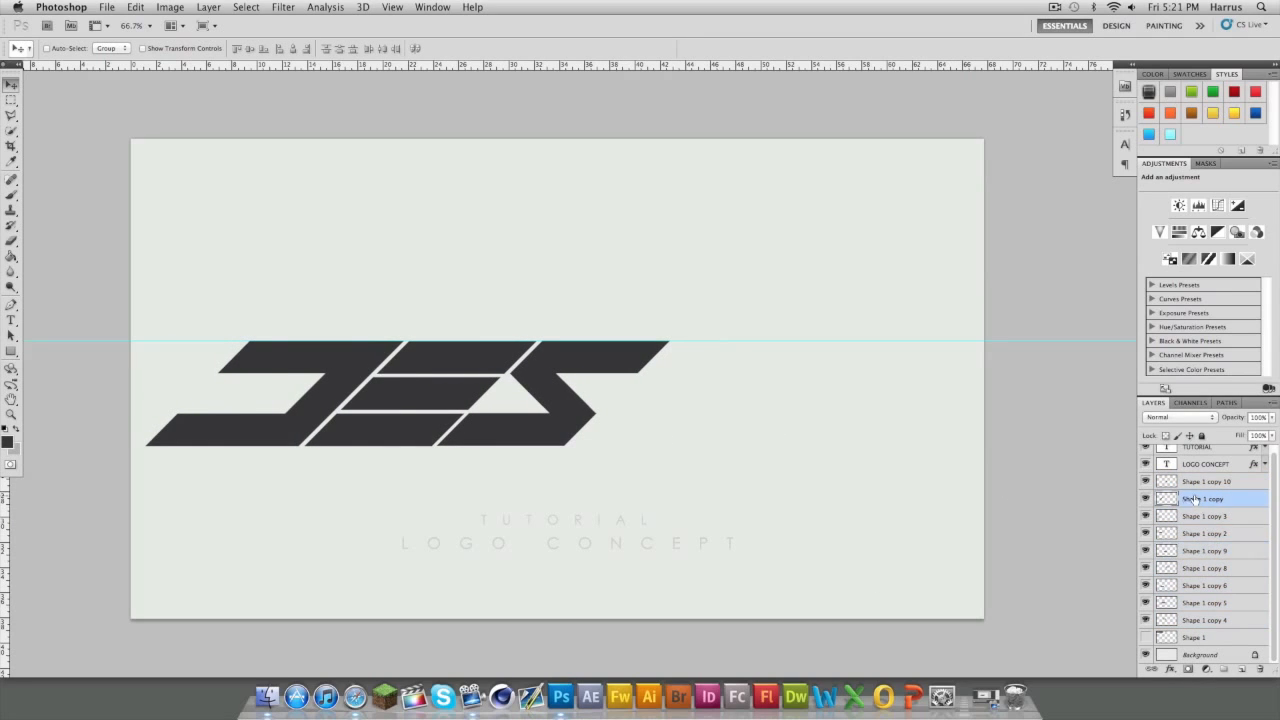
click(1143, 499)
click(1143, 499)
right_click(1222, 500)
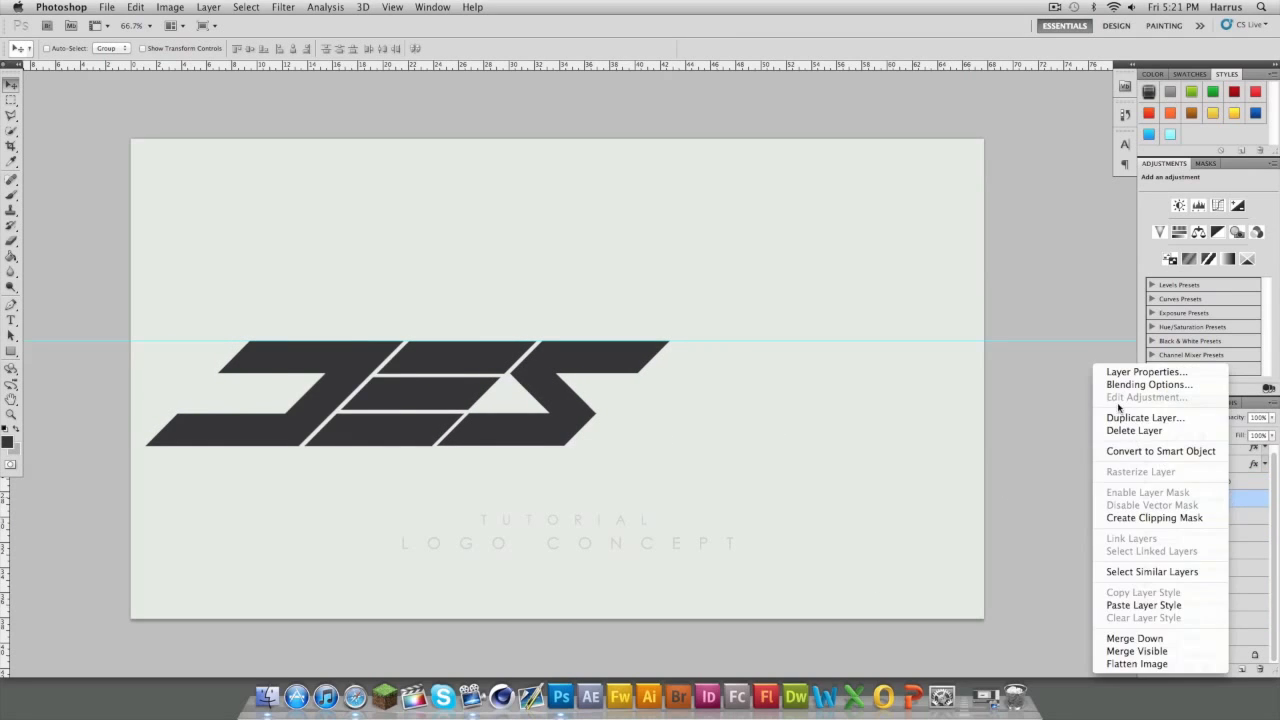
click(1145, 418)
click(766, 290)
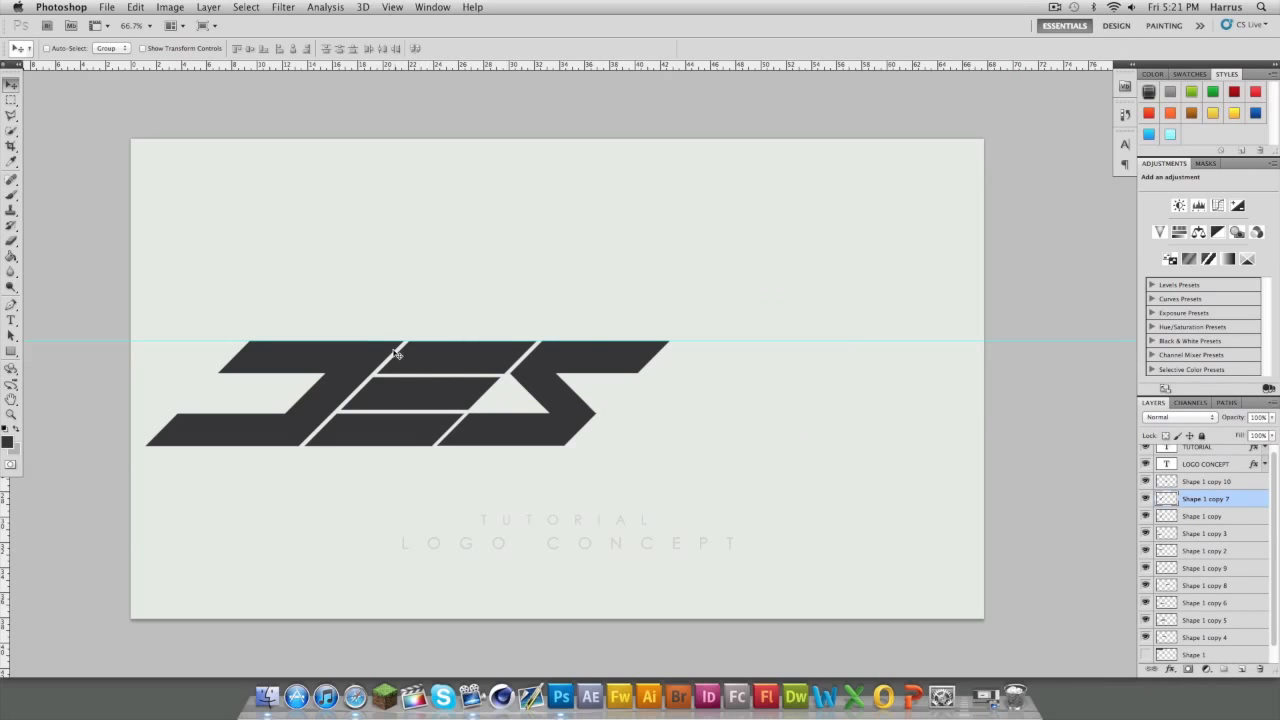
drag(322, 412, 696, 433)
key(Right)
key(Right)
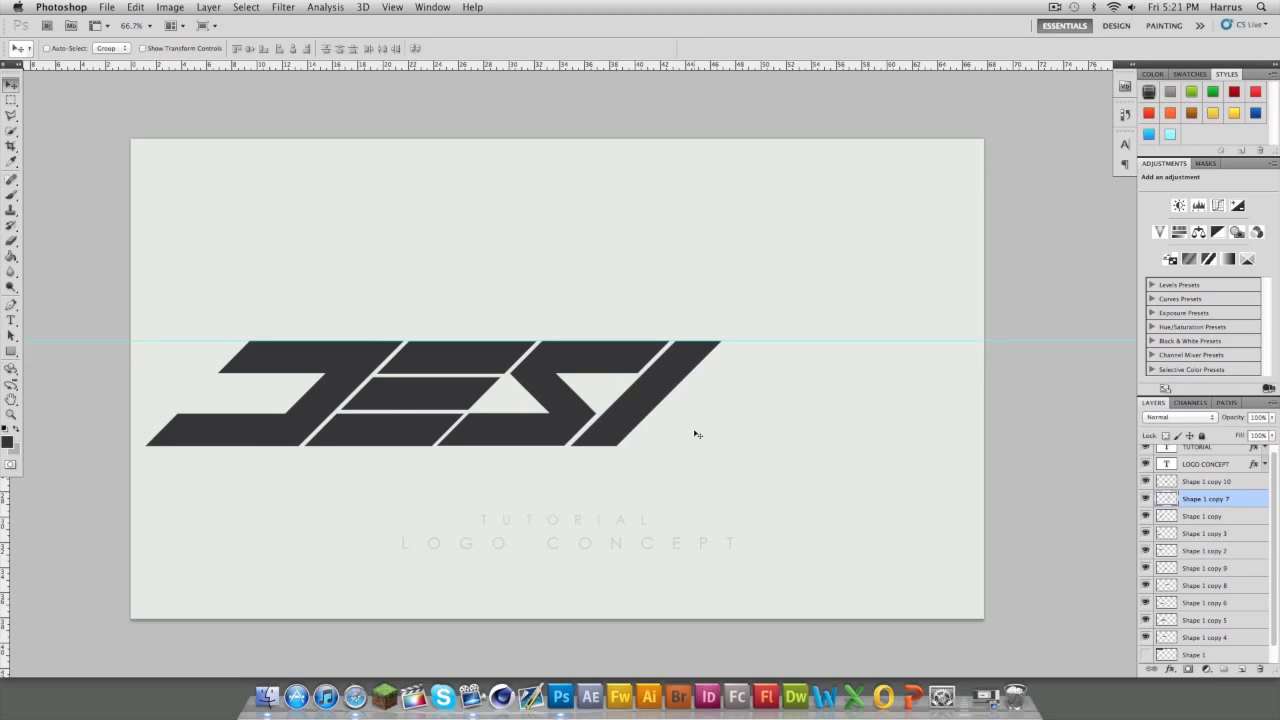
key(Left)
Step: Duplicate the I's slanted bar and place the copy to its right as the next letter's stem, nudged to an even gap
right_click(1212, 502)
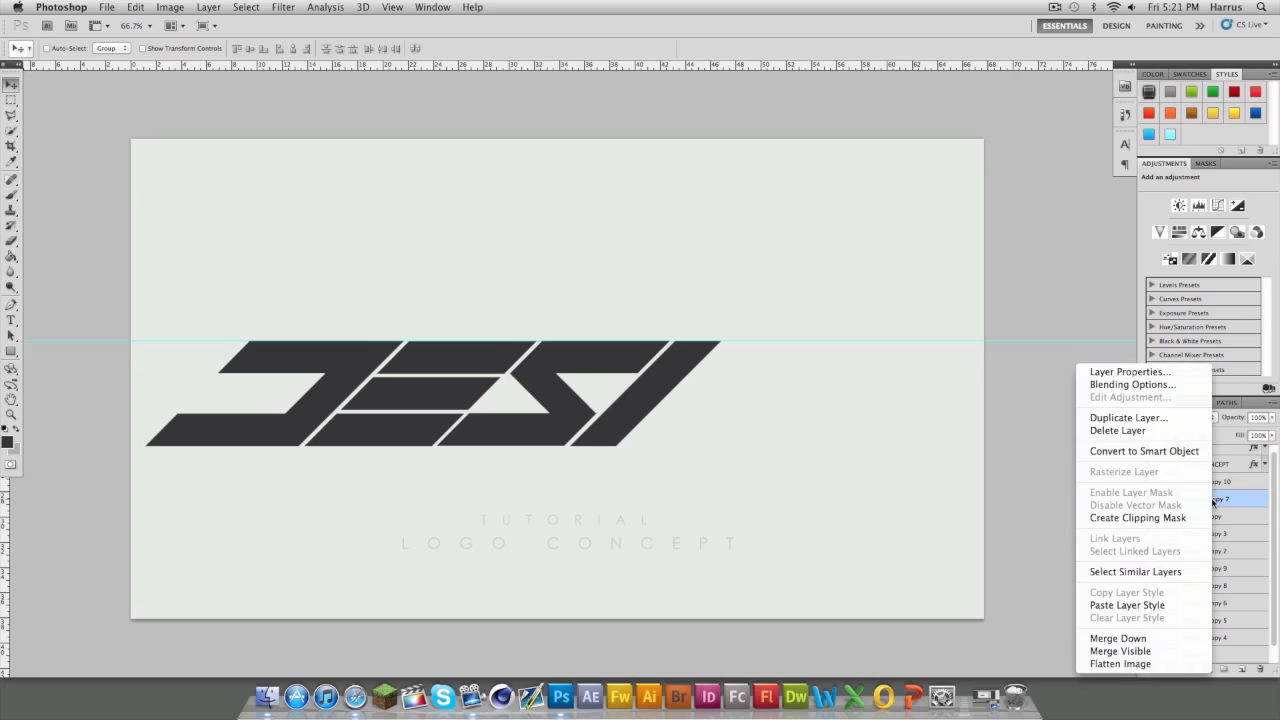
click(1140, 418)
click(767, 290)
drag(666, 369, 717, 366)
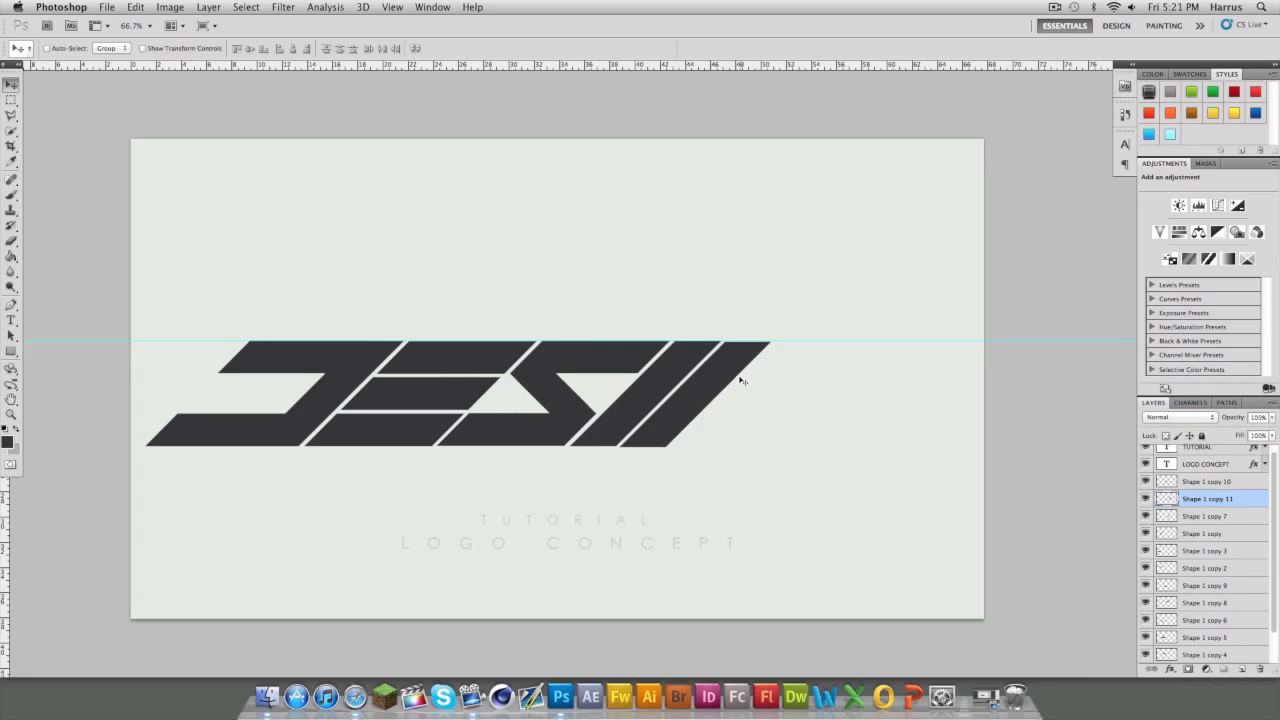
key(Right)
key(Right)
key(Right)
key(Right)
key(Left)
key(Left)
key(Left)
Step: Duplicate the E's bottom bar and place the copy at the base of the new stem as a short foot
scroll(1233, 571, down, 2)
click(1196, 588)
right_click(1204, 588)
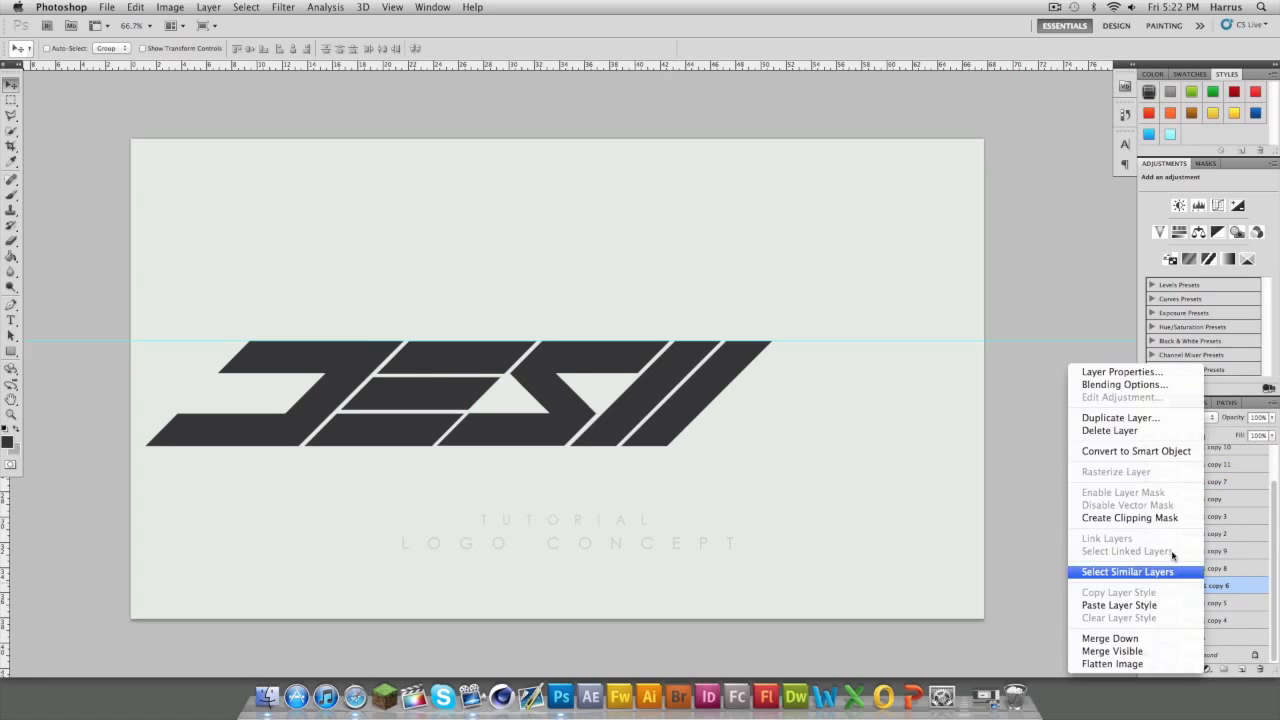
click(1132, 421)
click(769, 289)
drag(455, 330, 804, 356)
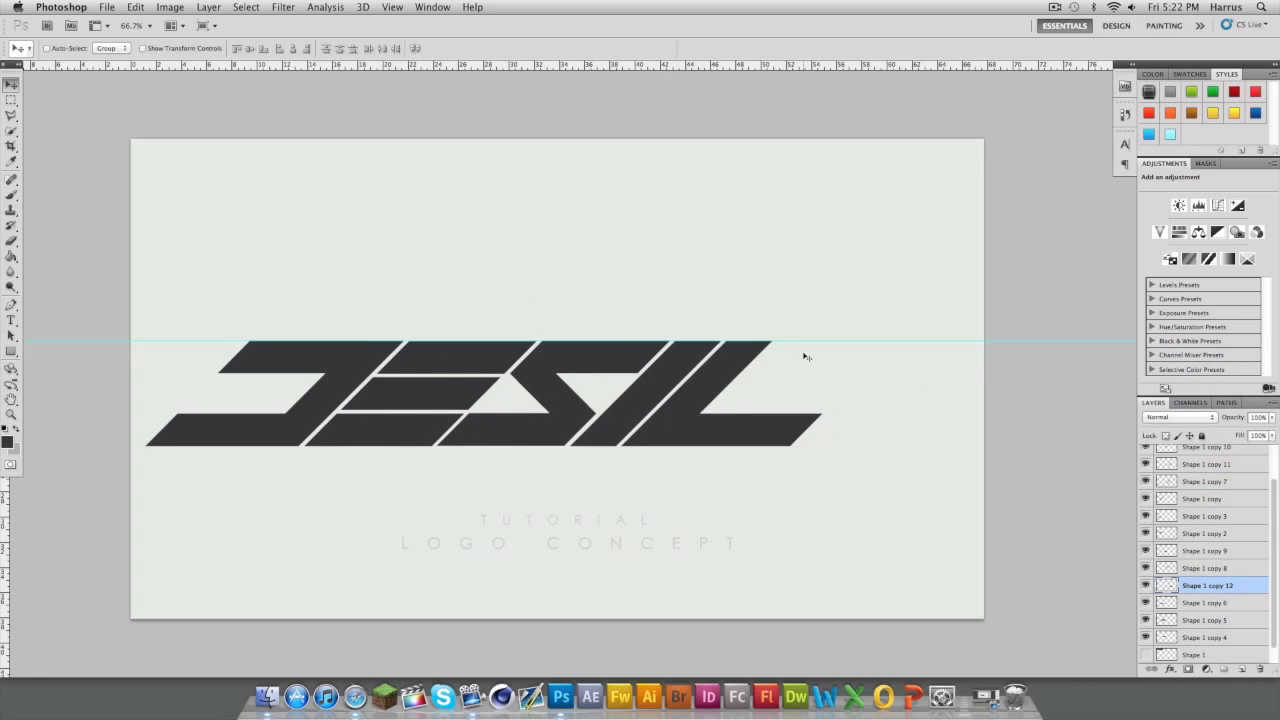
drag(762, 428, 729, 428)
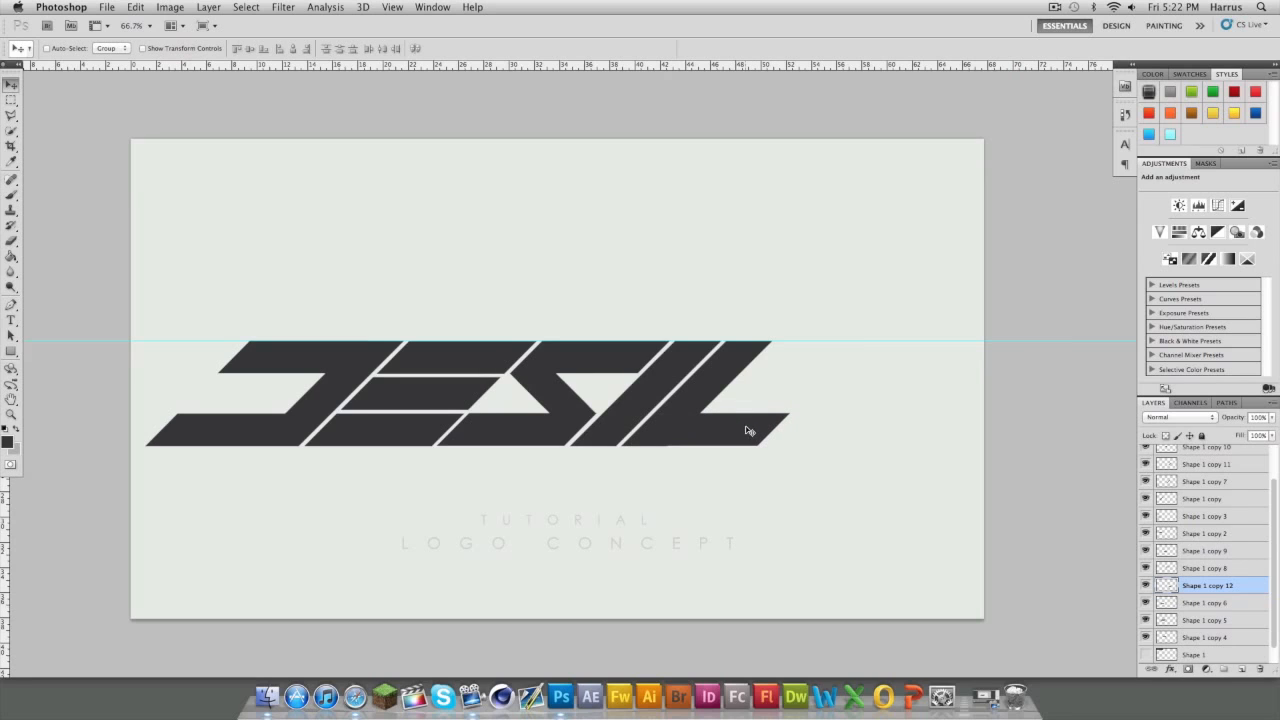
Step: Duplicate the foot bar of the newest letter and place the copy at the top of its stem as the upper arm
right_click(1232, 590)
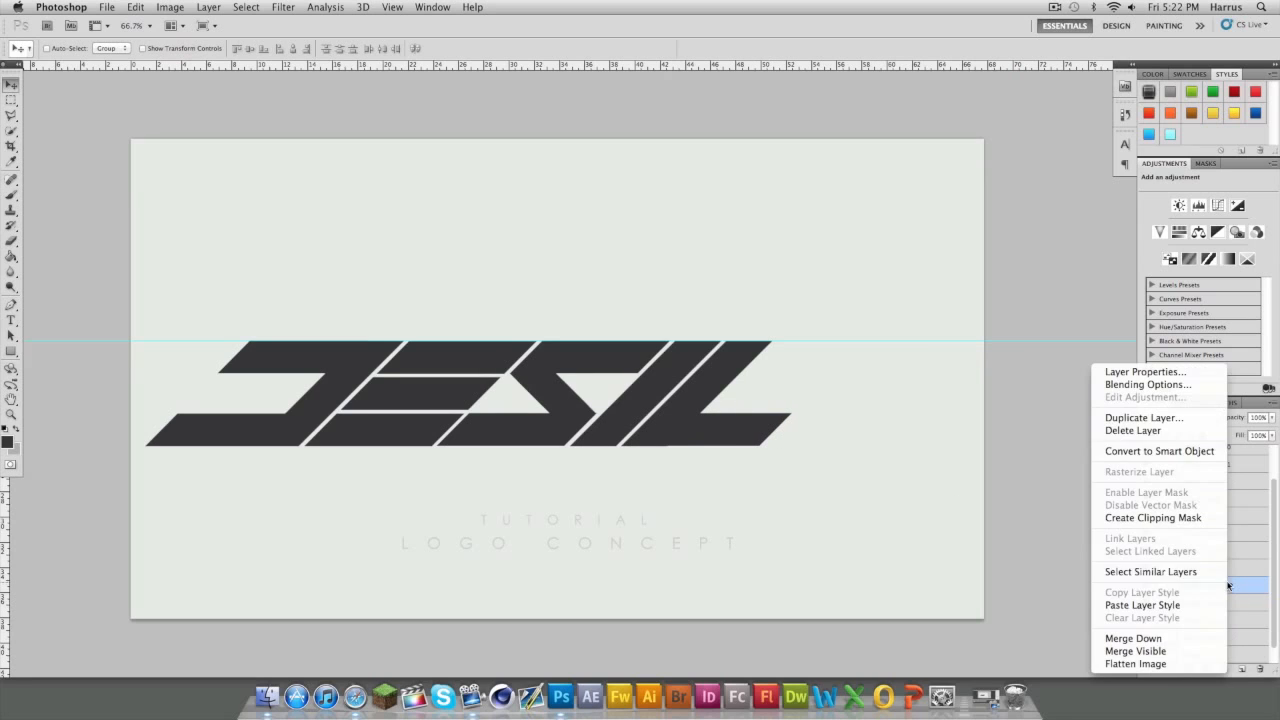
click(1160, 419)
click(769, 289)
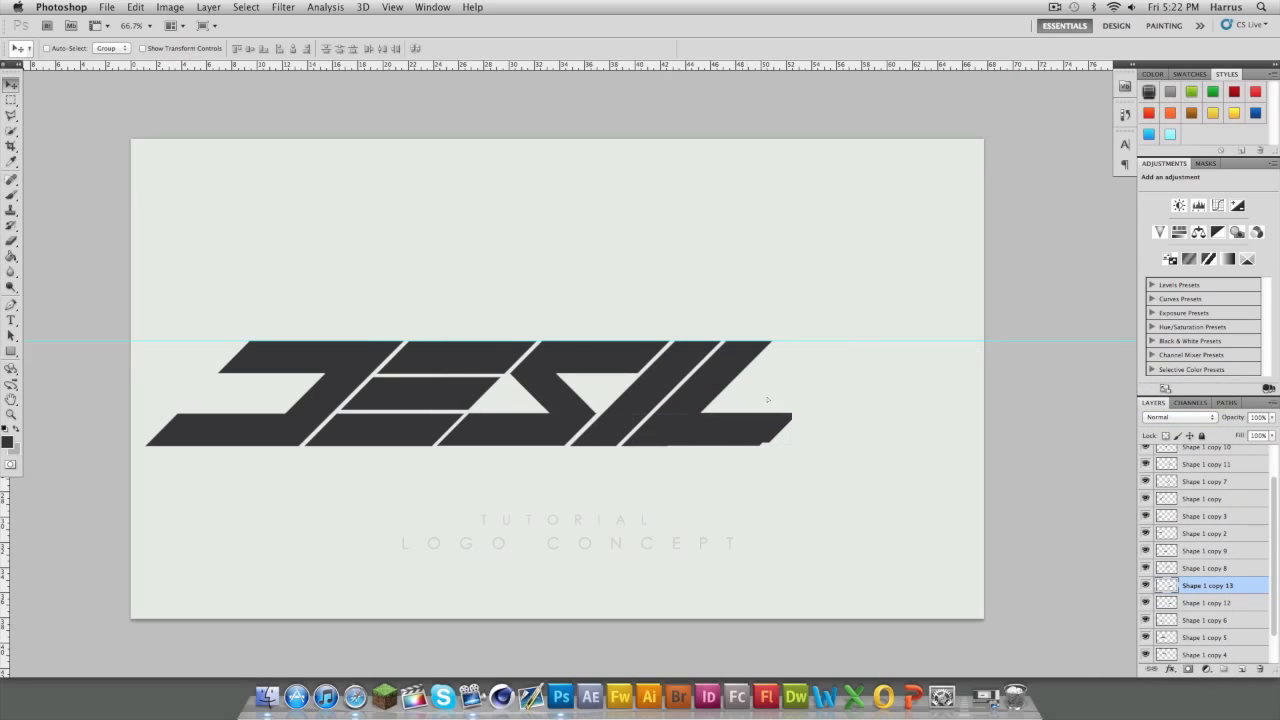
drag(766, 394, 860, 410)
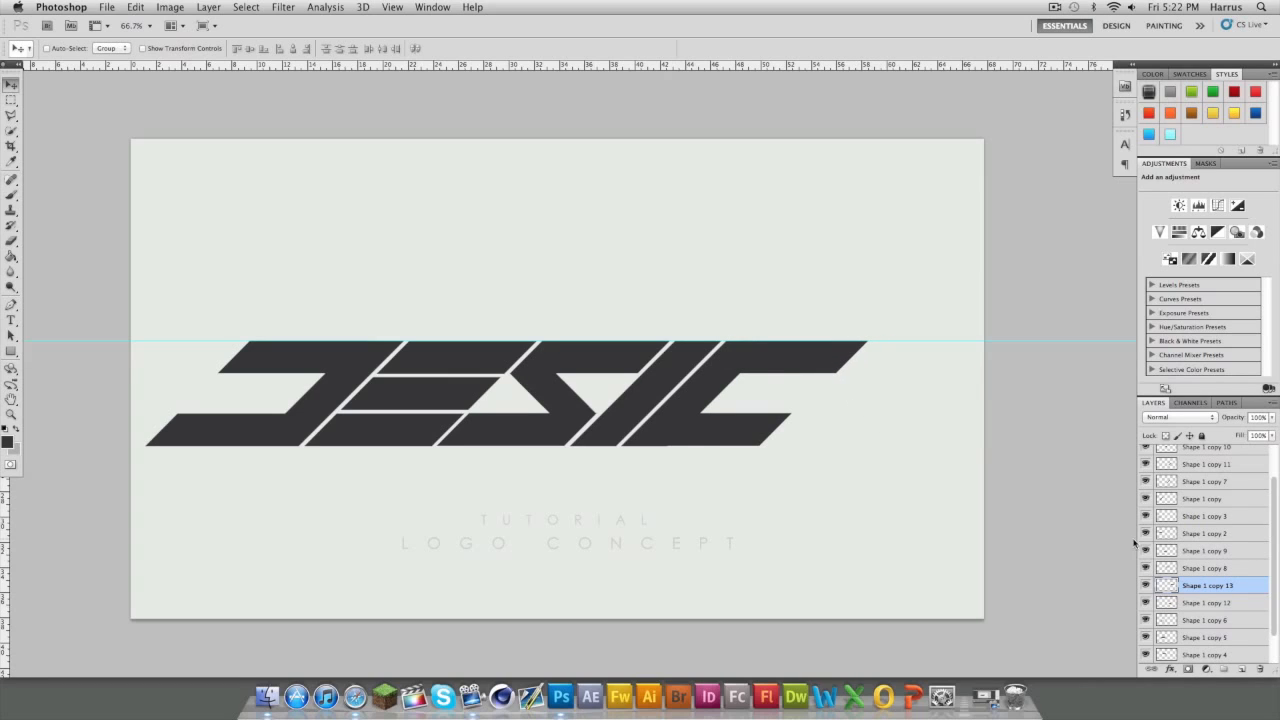
Step: Shift the foot bar slightly right to lengthen the base of the G, keeping it joined to the stem
click(1199, 604)
drag(678, 430, 739, 423)
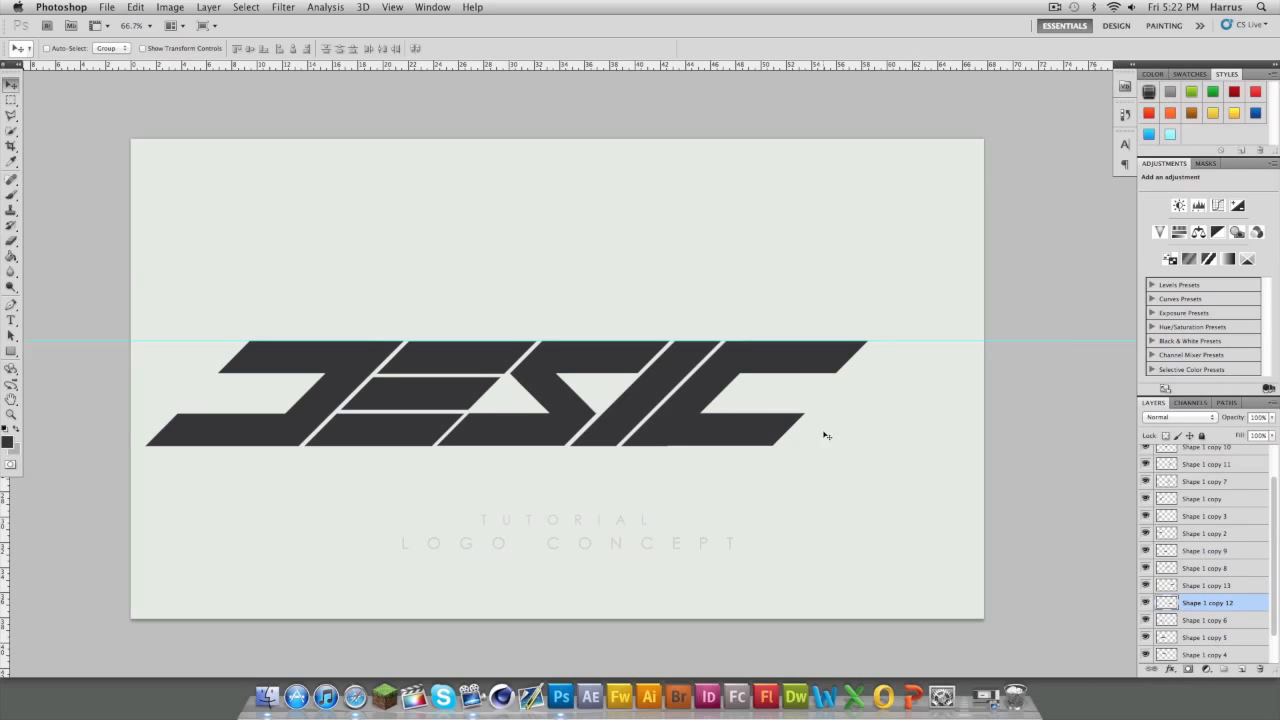
key(Left)
key(Left)
key(Left)
Step: Duplicate the I's slanted bar and place the copy on the end of the G's foot, leaving a thin gap under the upper arm
scroll(1189, 580, up, 2)
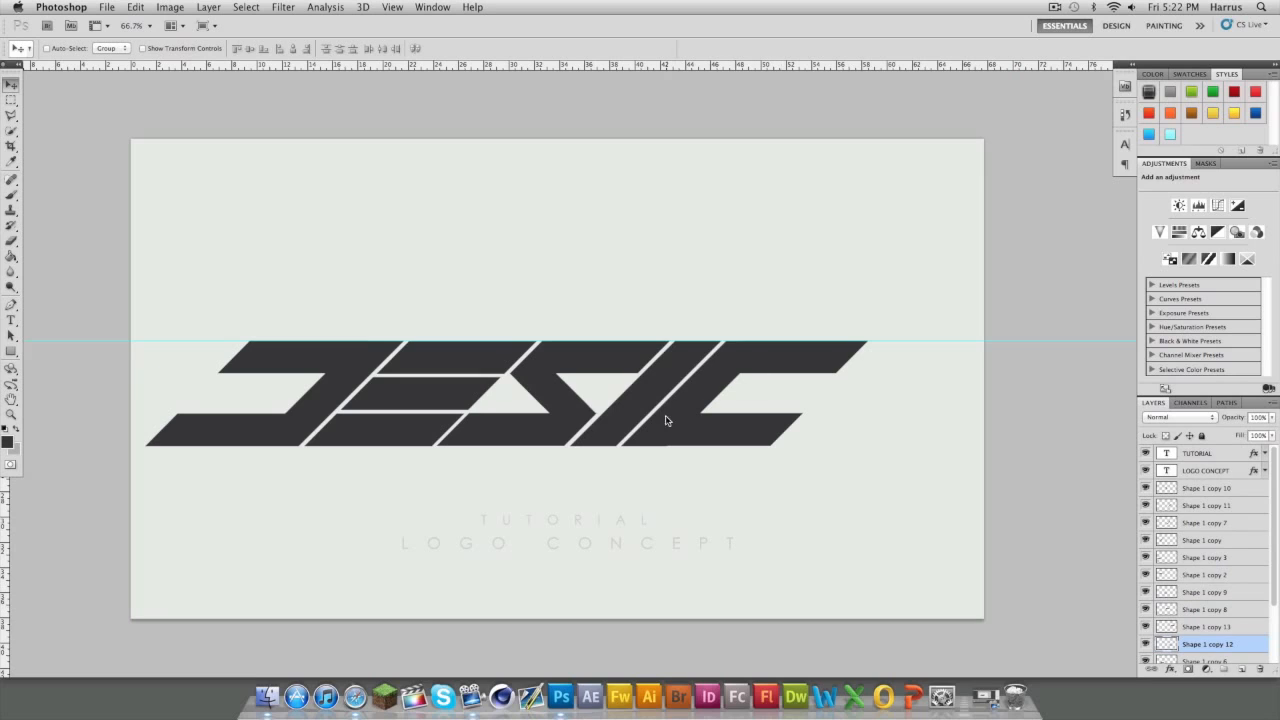
right_click(1190, 505)
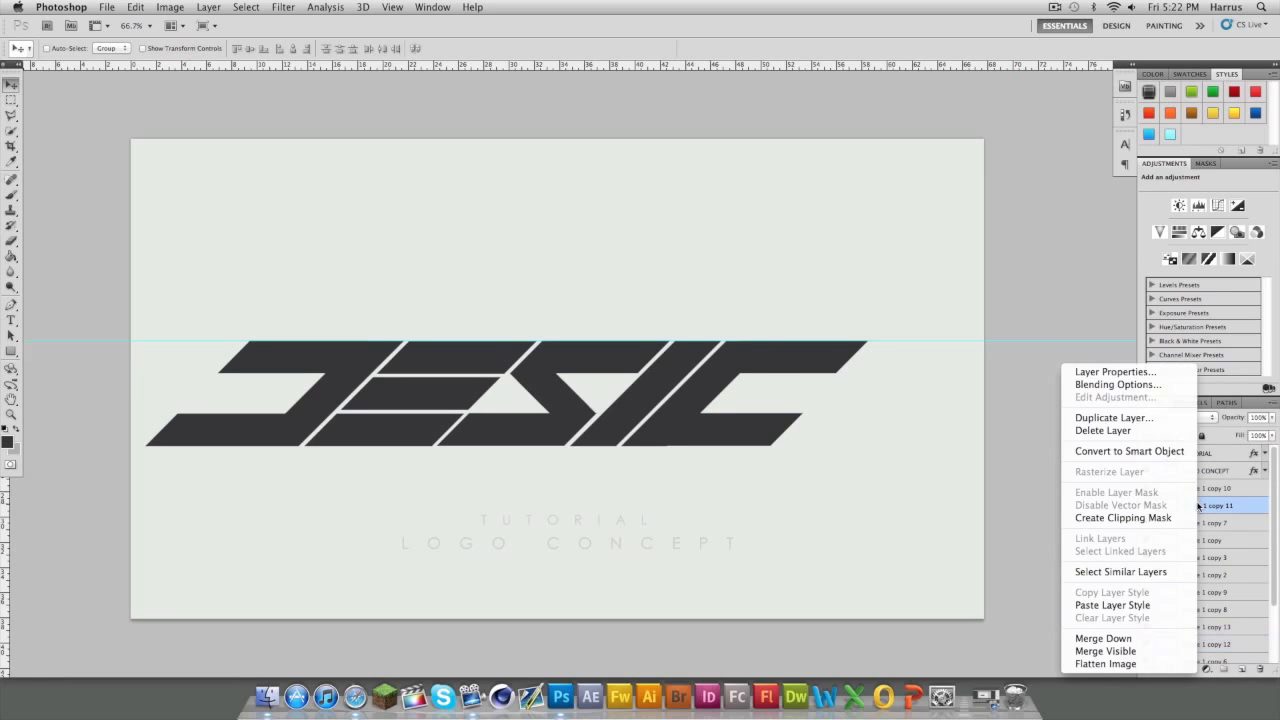
click(1120, 418)
key(Return)
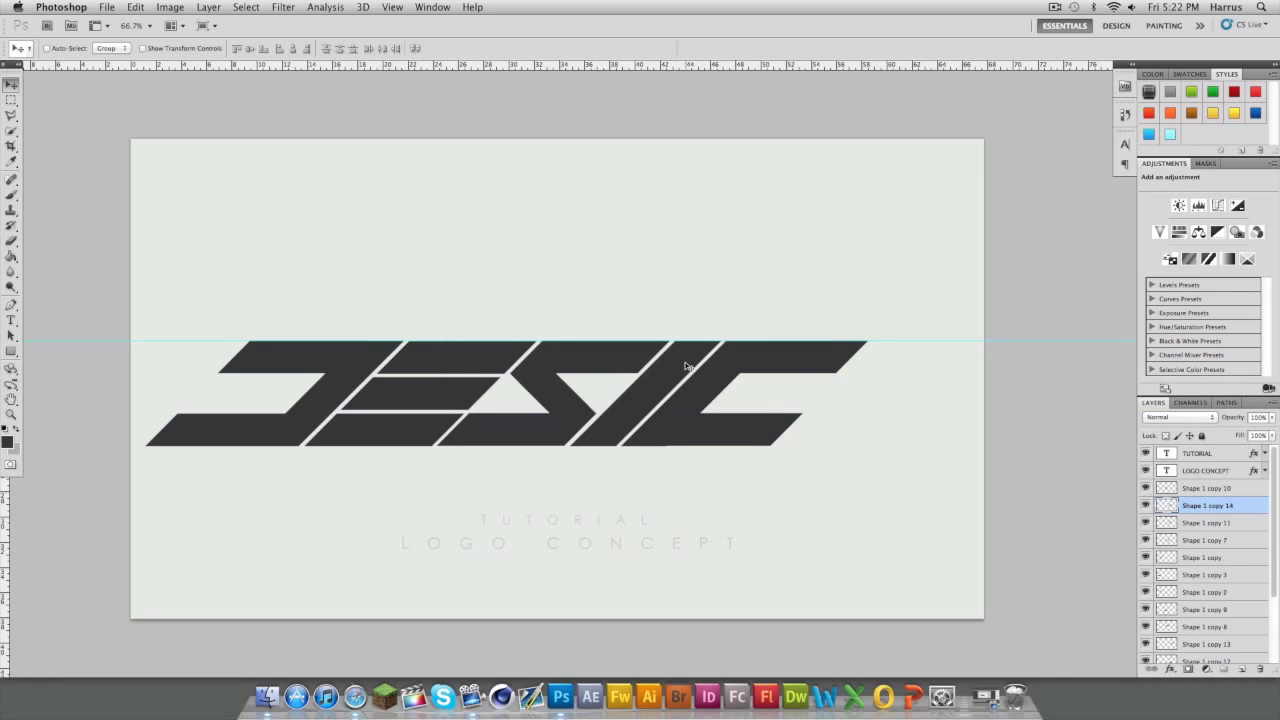
drag(683, 376, 736, 418)
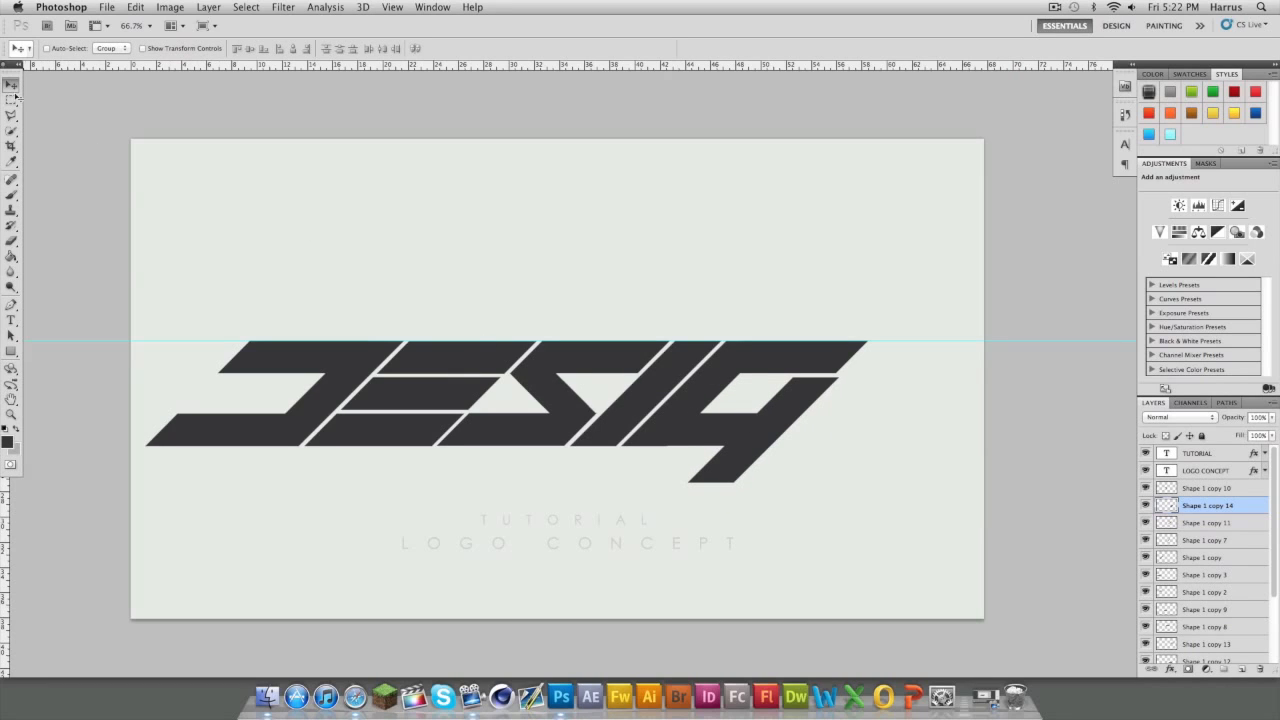
Step: Cut away the part of the copied slanted bar that hangs below the G's baseline, and clear the selection
click(11, 100)
drag(822, 517, 650, 447)
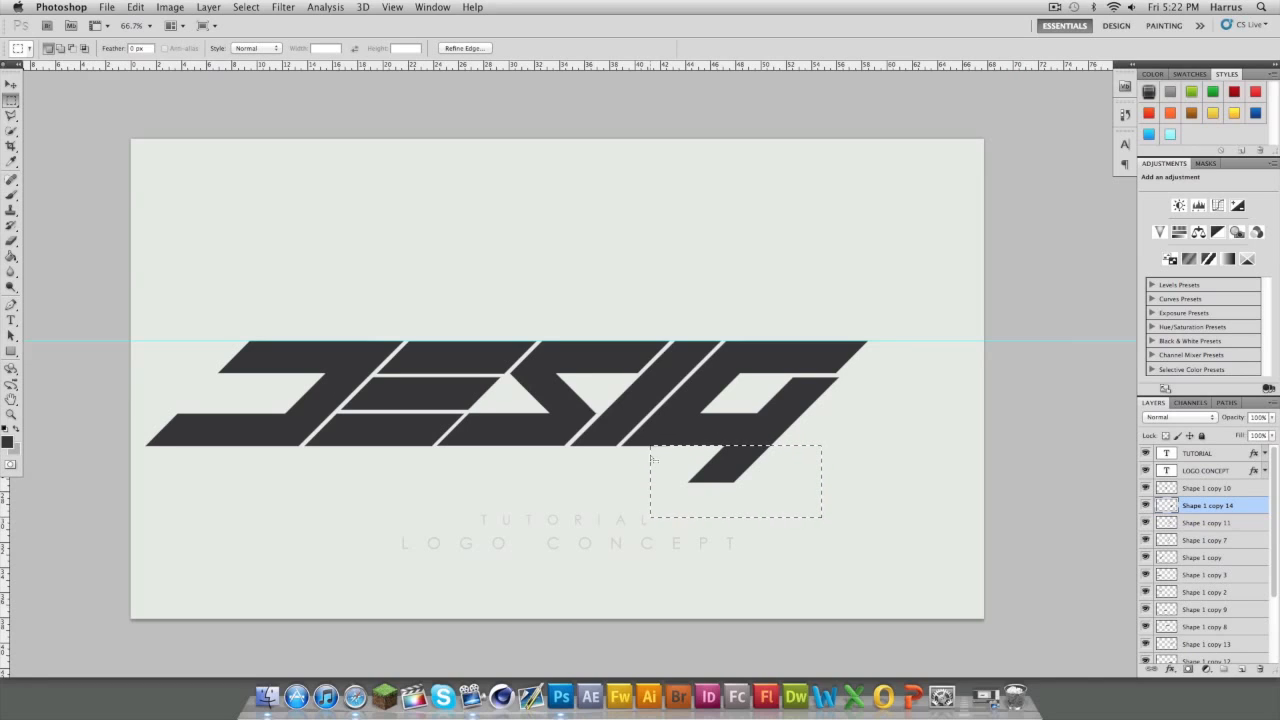
key(Delete)
key(super+d)
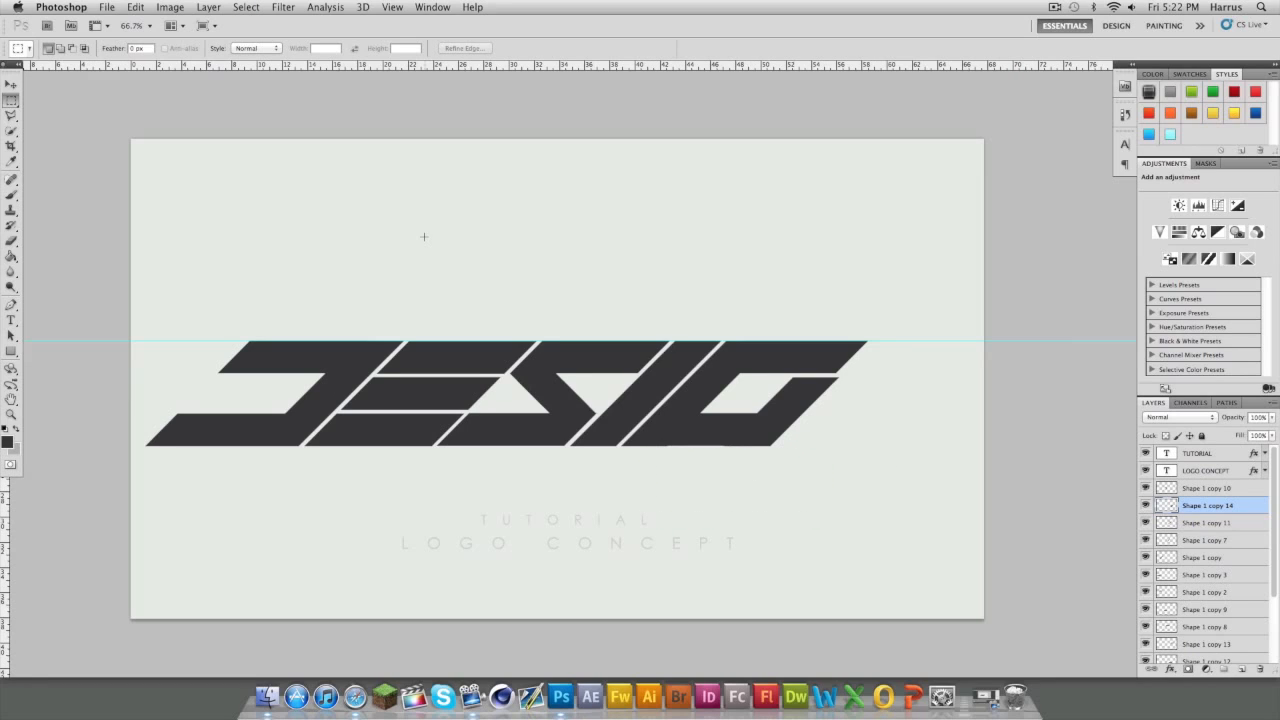
Step: Nudge the G's upper arm right until its slanted end lines up with the short bar beneath it
scroll(1170, 545, down, 5)
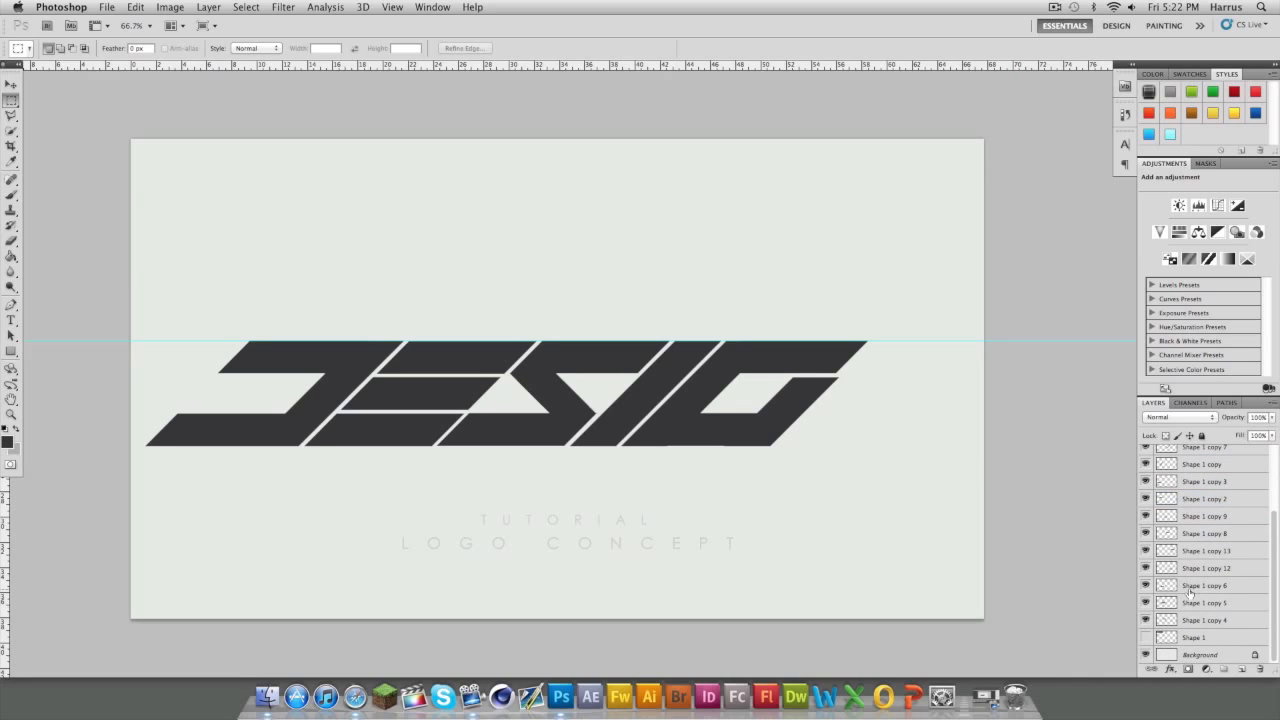
click(1190, 569)
click(1190, 554)
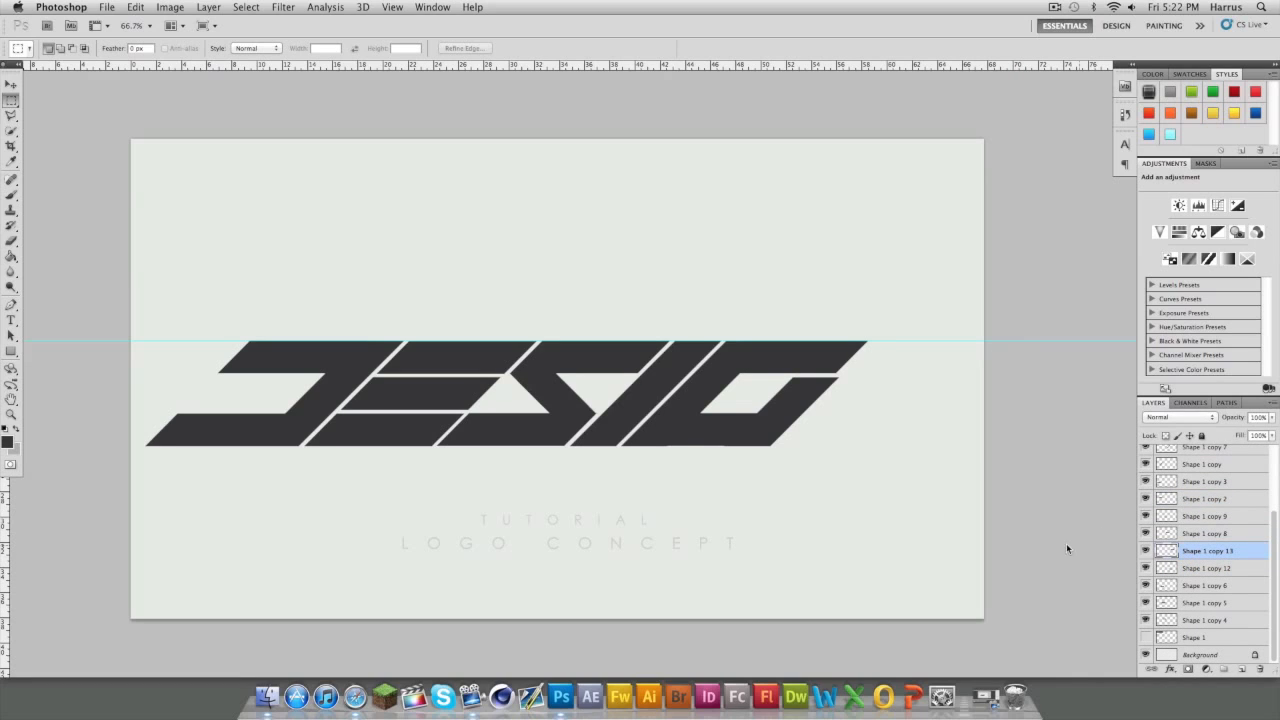
click(12, 84)
key(Right)
key(Right)
key(Right)
key(Right)
key(Right)
key(Right)
key(Right)
key(Right)
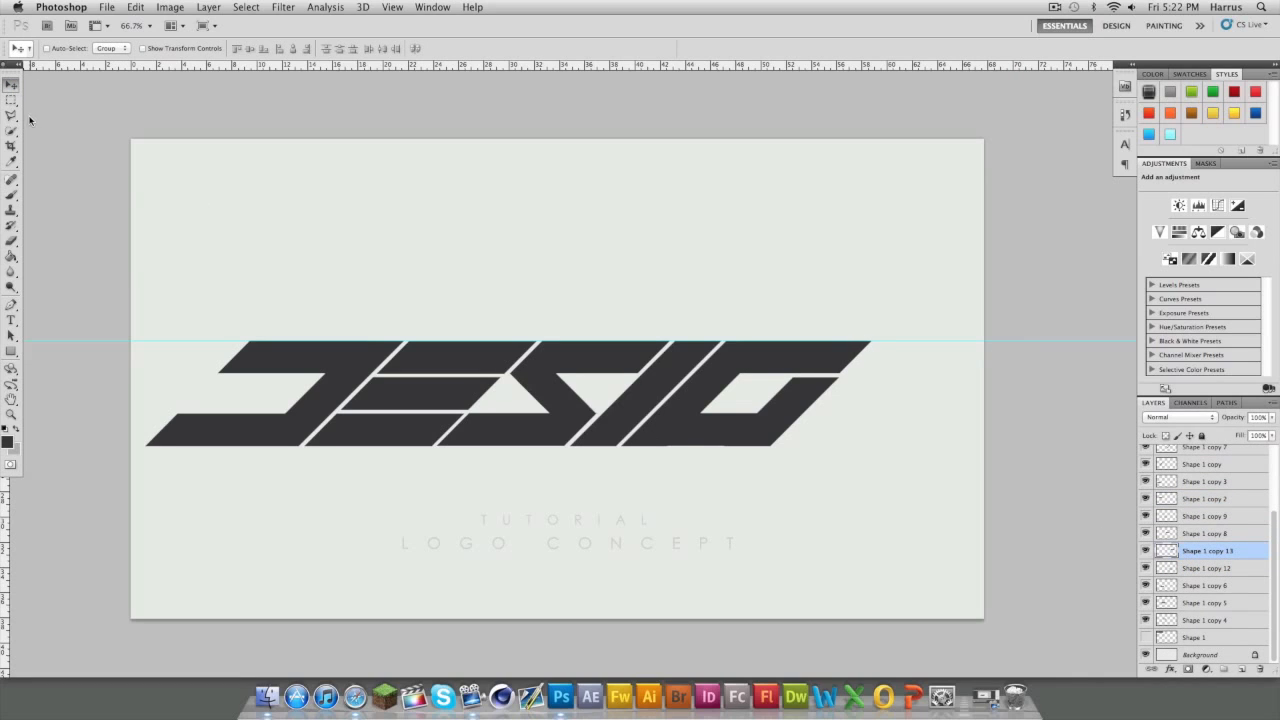
key(Right)
Step: Duplicate the I's slanted bar and place the copy to the right of the G as the N's first stem
scroll(1220, 528, up, 4)
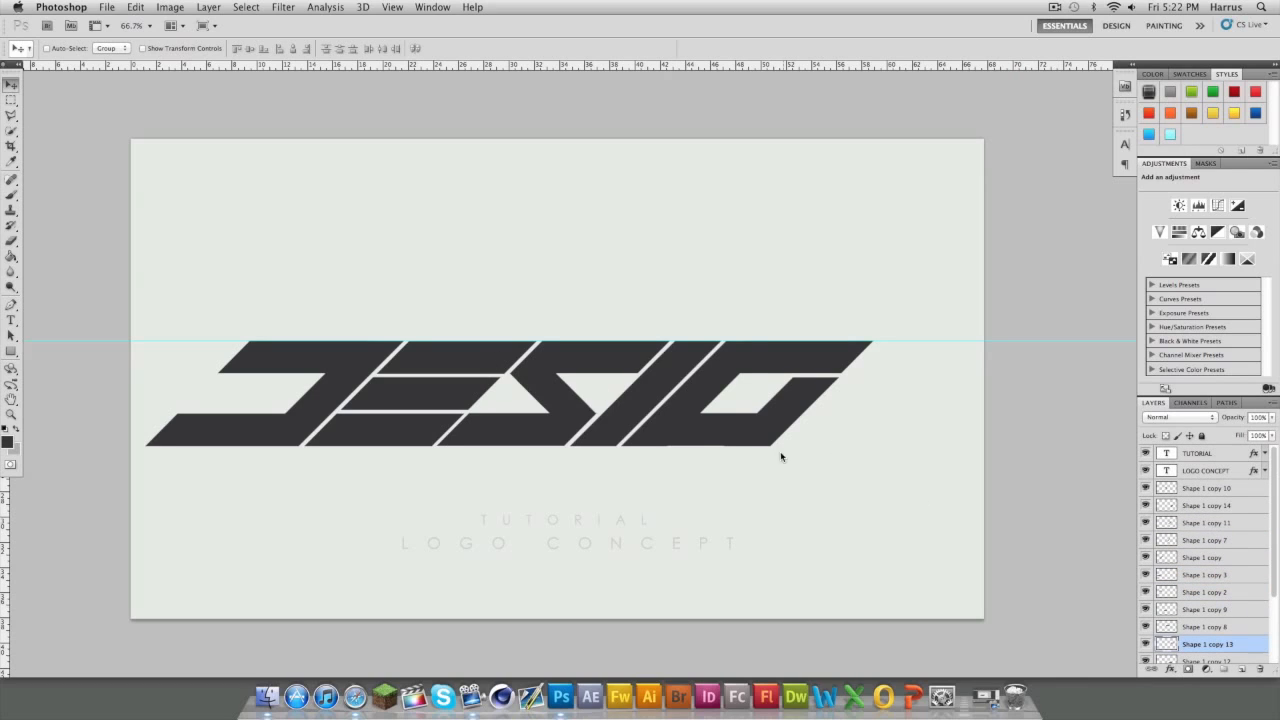
right_click(1210, 523)
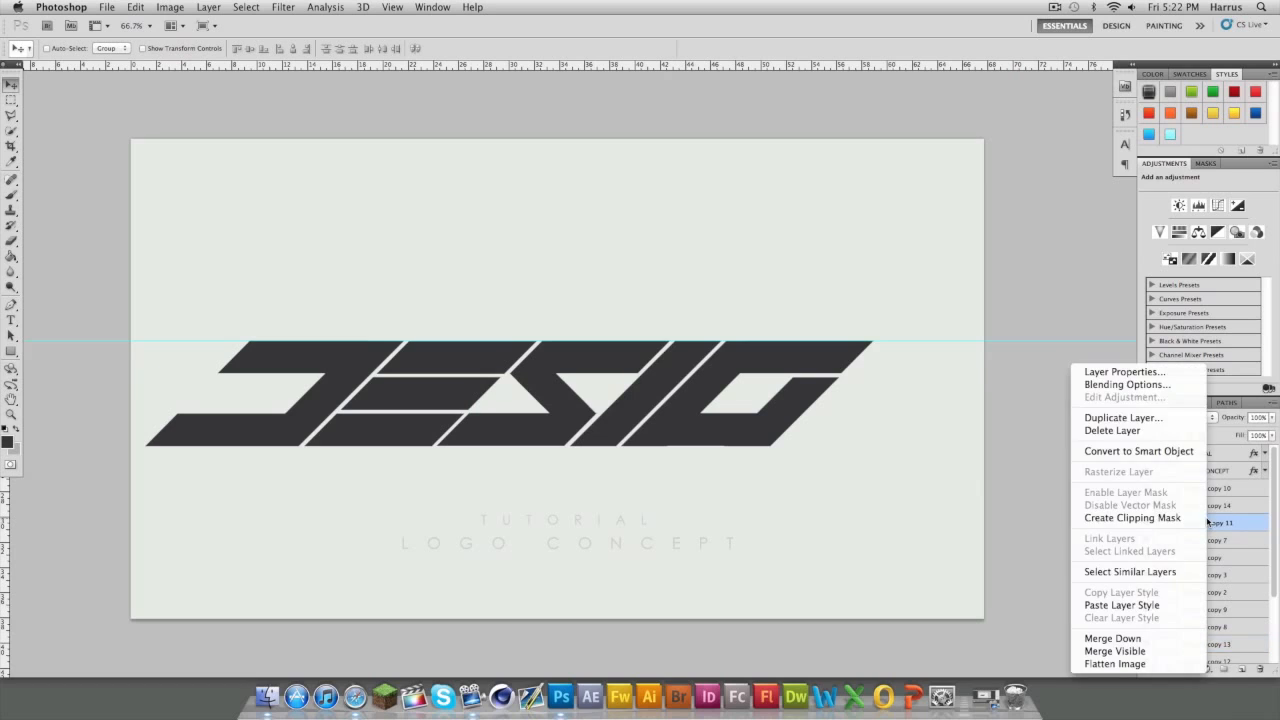
click(1120, 426)
click(769, 289)
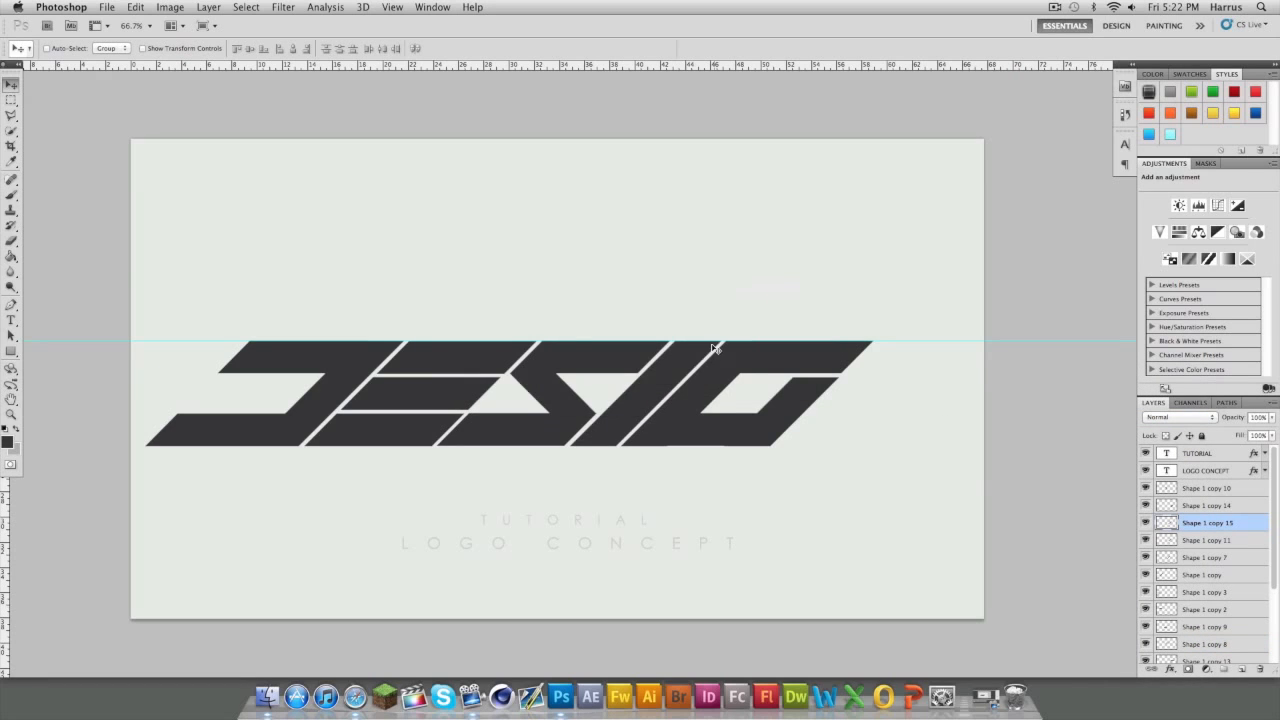
drag(765, 382, 867, 415)
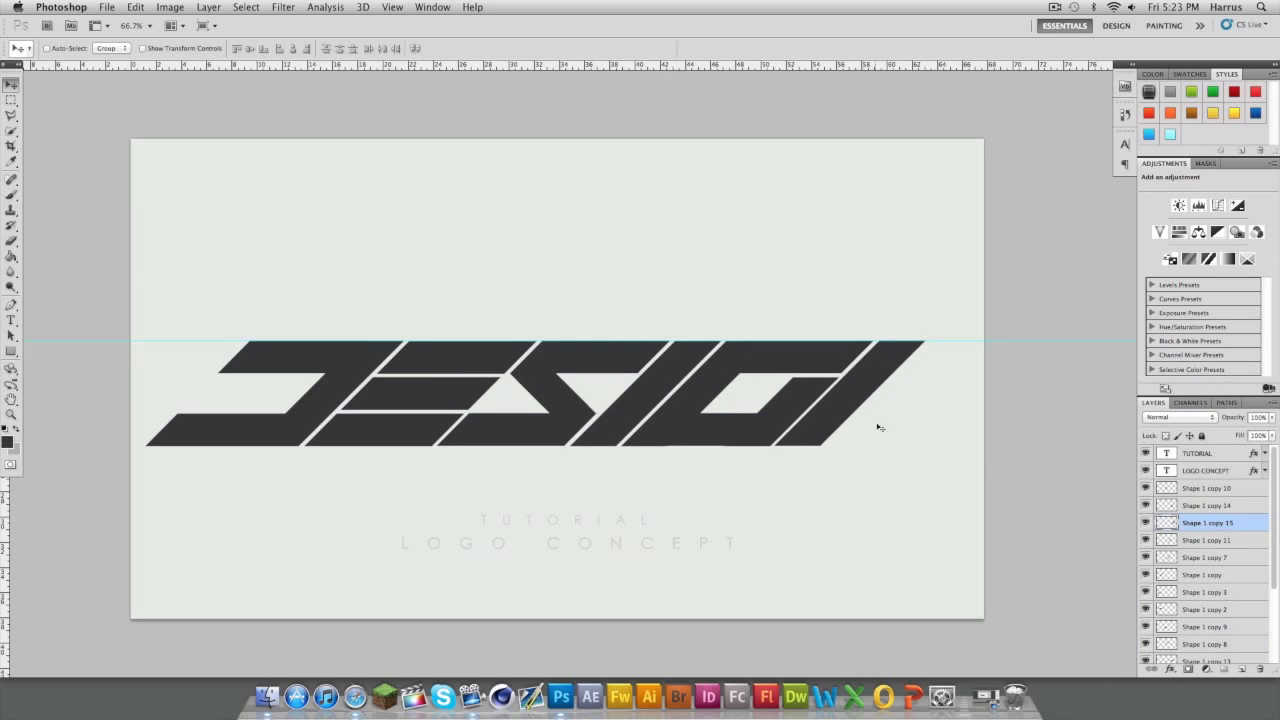
key(Right)
key(Right)
Step: Fine-tune the horizontal position of the N's first stem to keep an even slanted gap beside the G
scroll(1200, 592, down, 3)
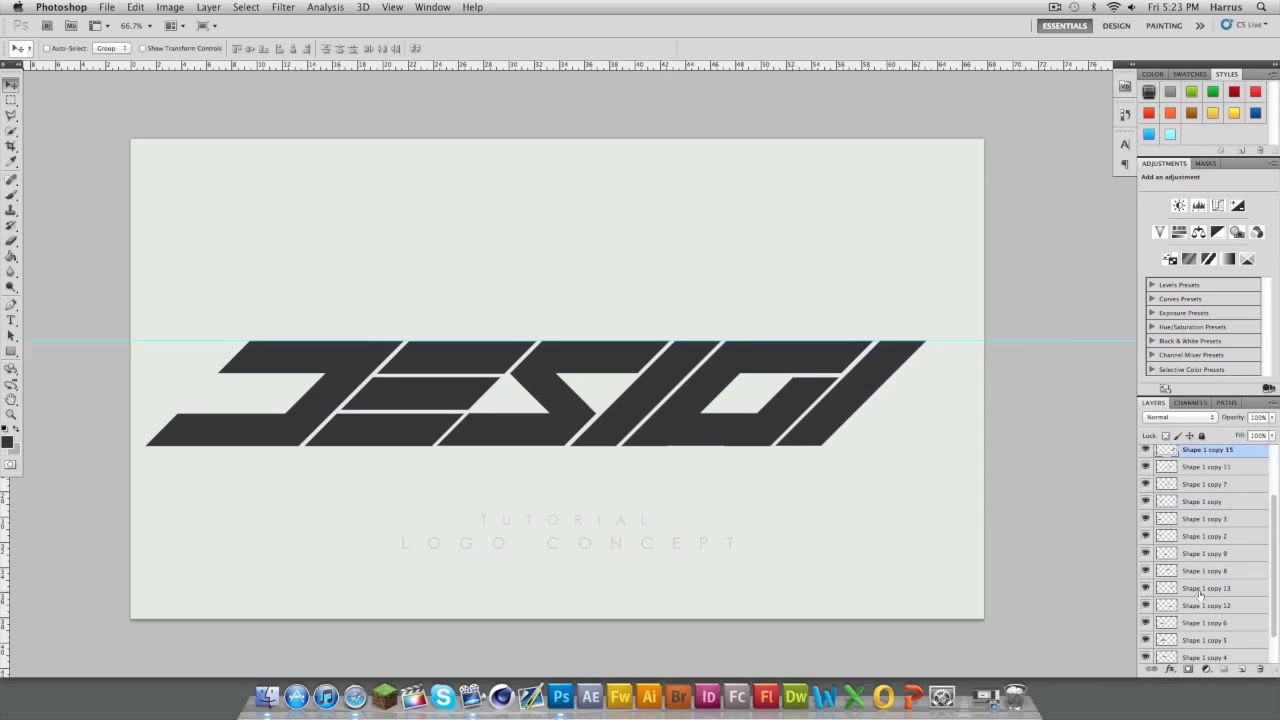
click(1196, 588)
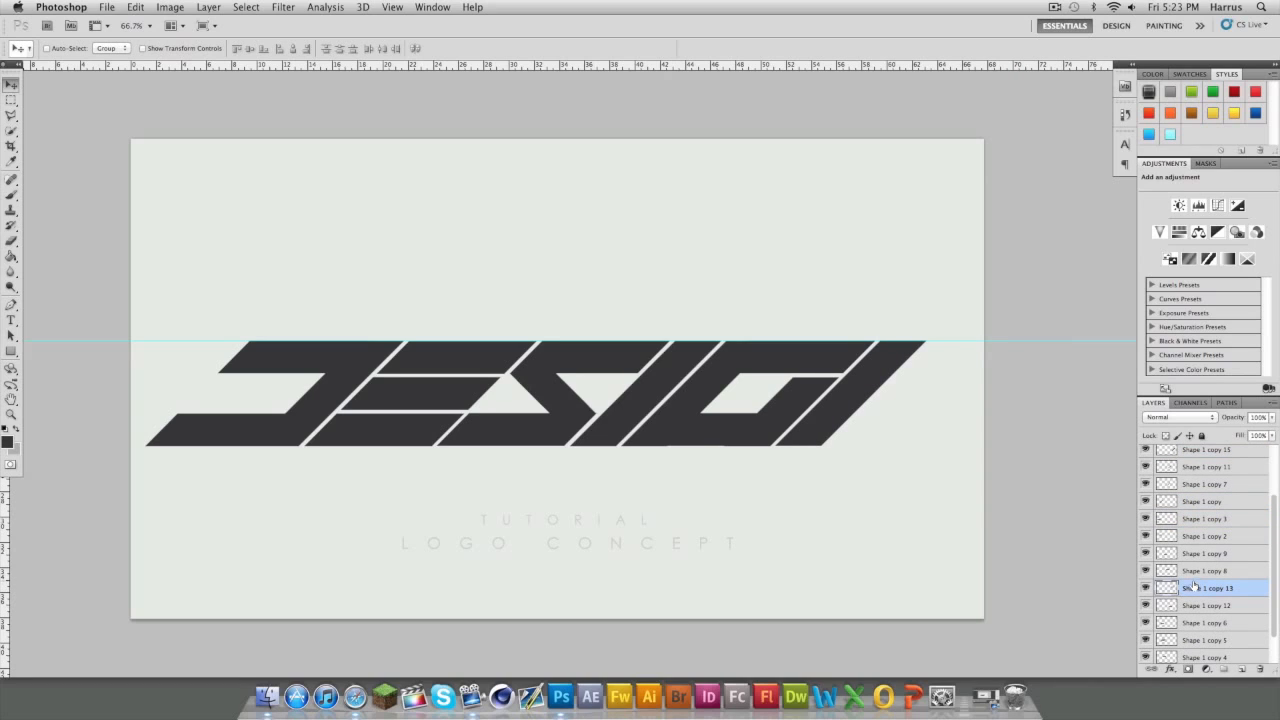
scroll(1204, 566, up, 3)
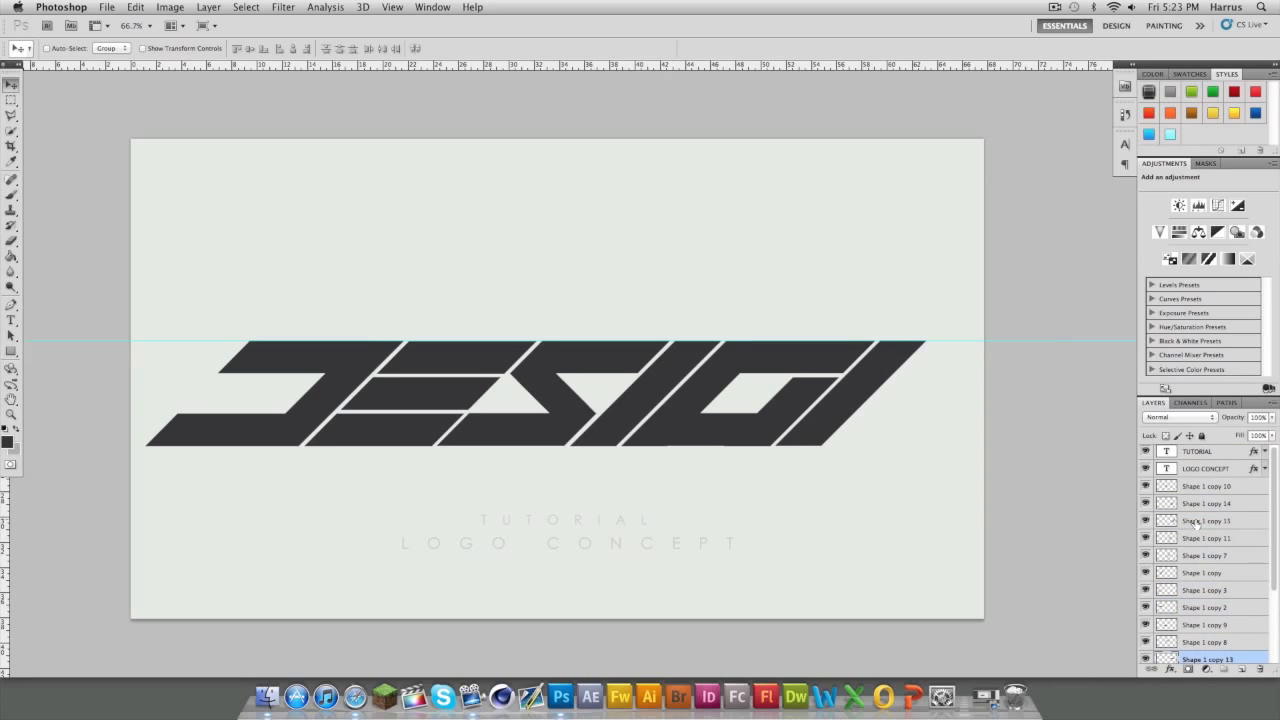
click(1196, 521)
key(Right)
key(Left)
key(Left)
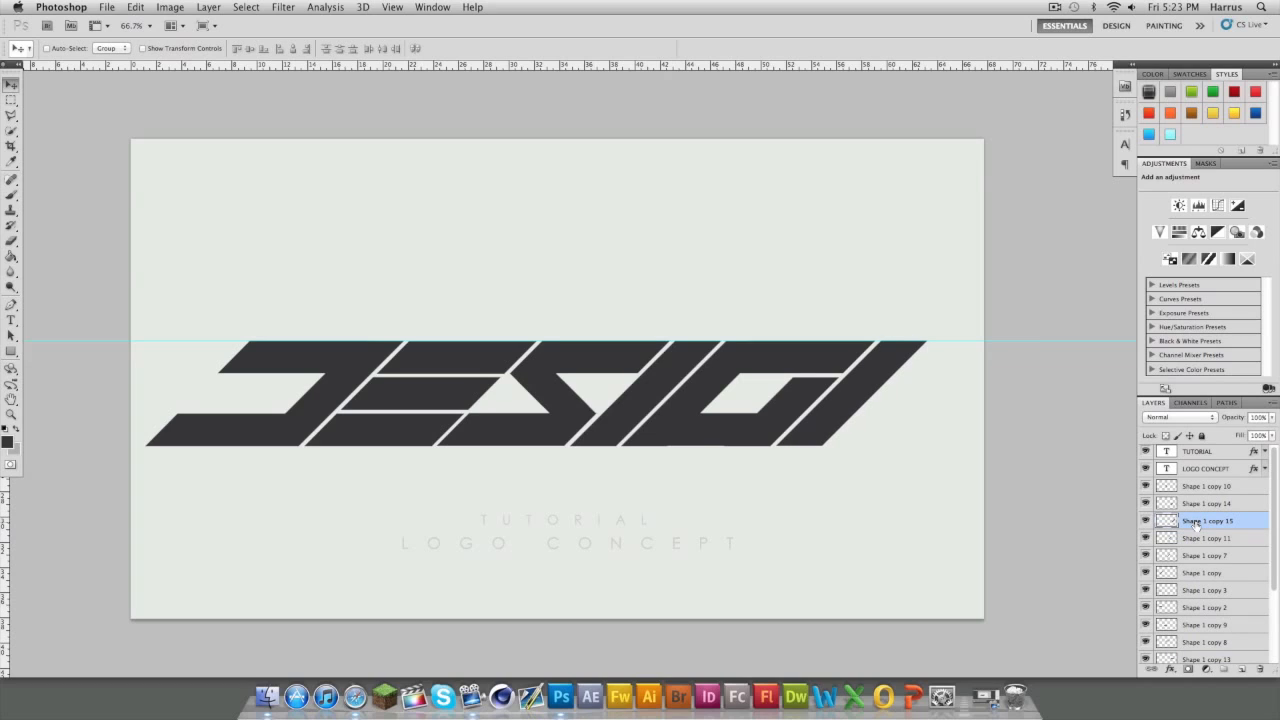
key(Right)
key(Left)
key(Left)
Step: Select all the letter shape layers and scale them down together proportionally to make room for the rest of the N
scroll(1213, 494, down, 5)
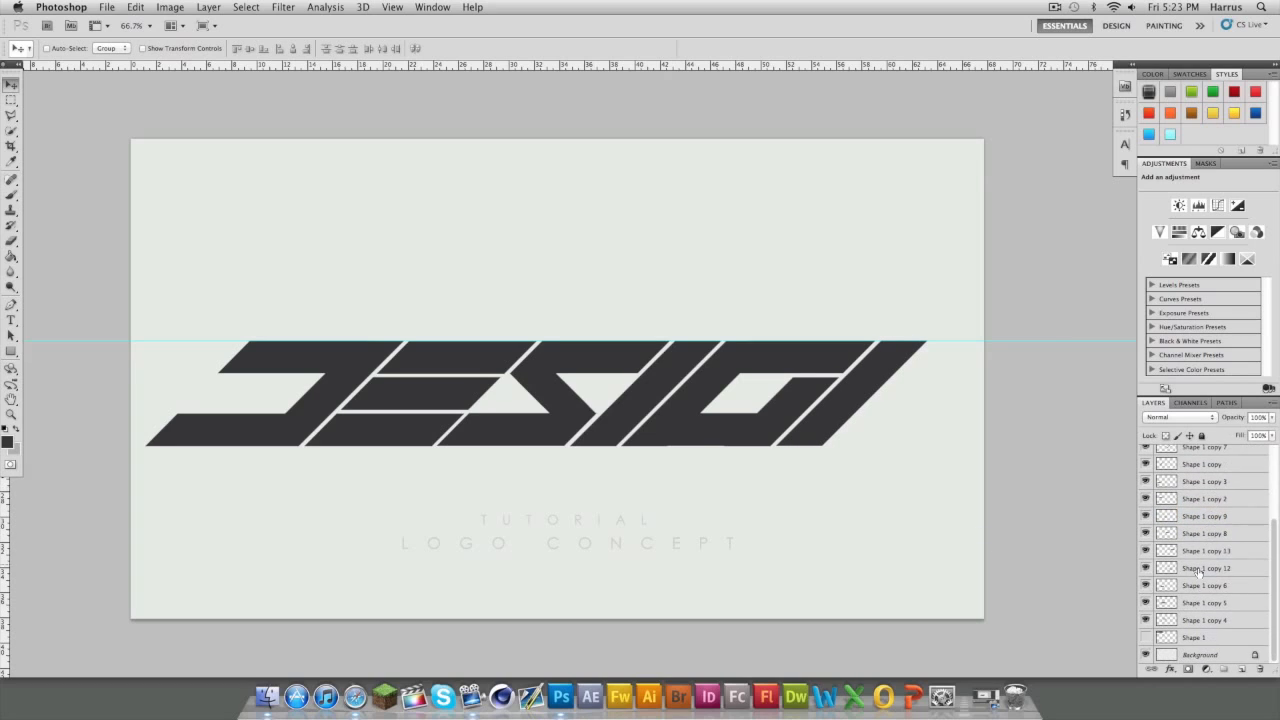
shift+click(1199, 619)
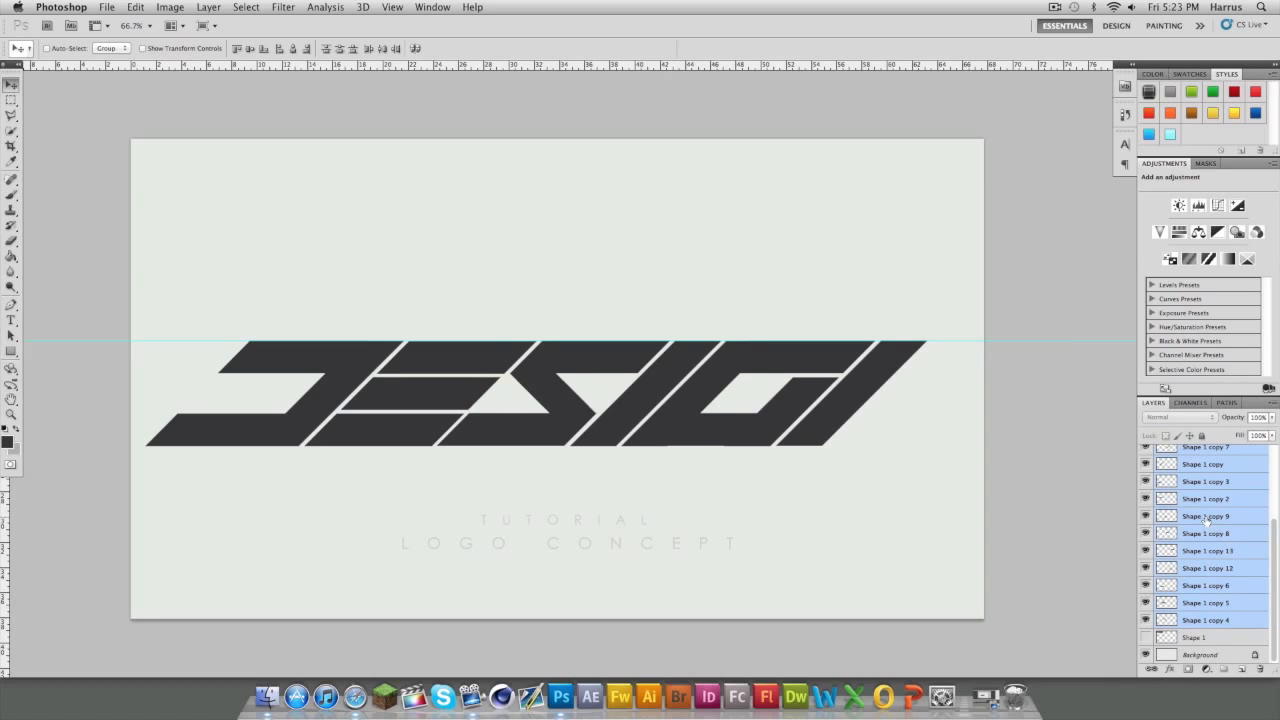
click(143, 49)
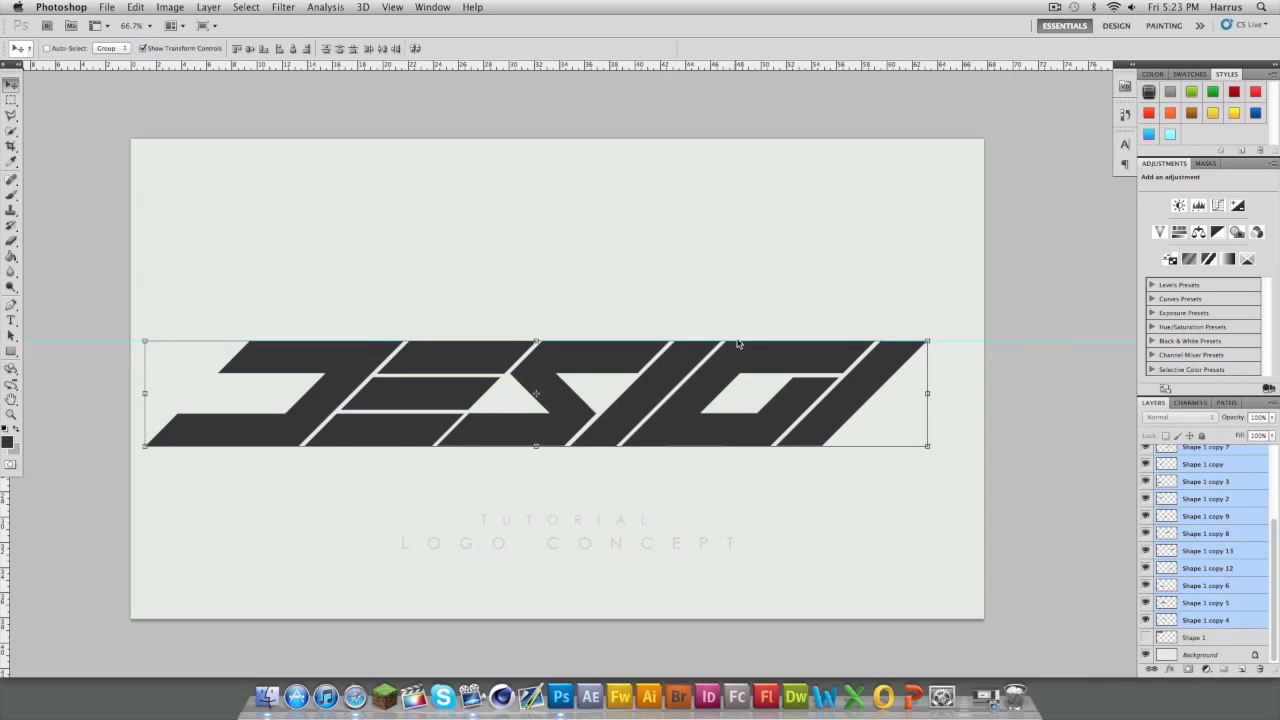
drag(928, 449, 796, 430)
key(Return)
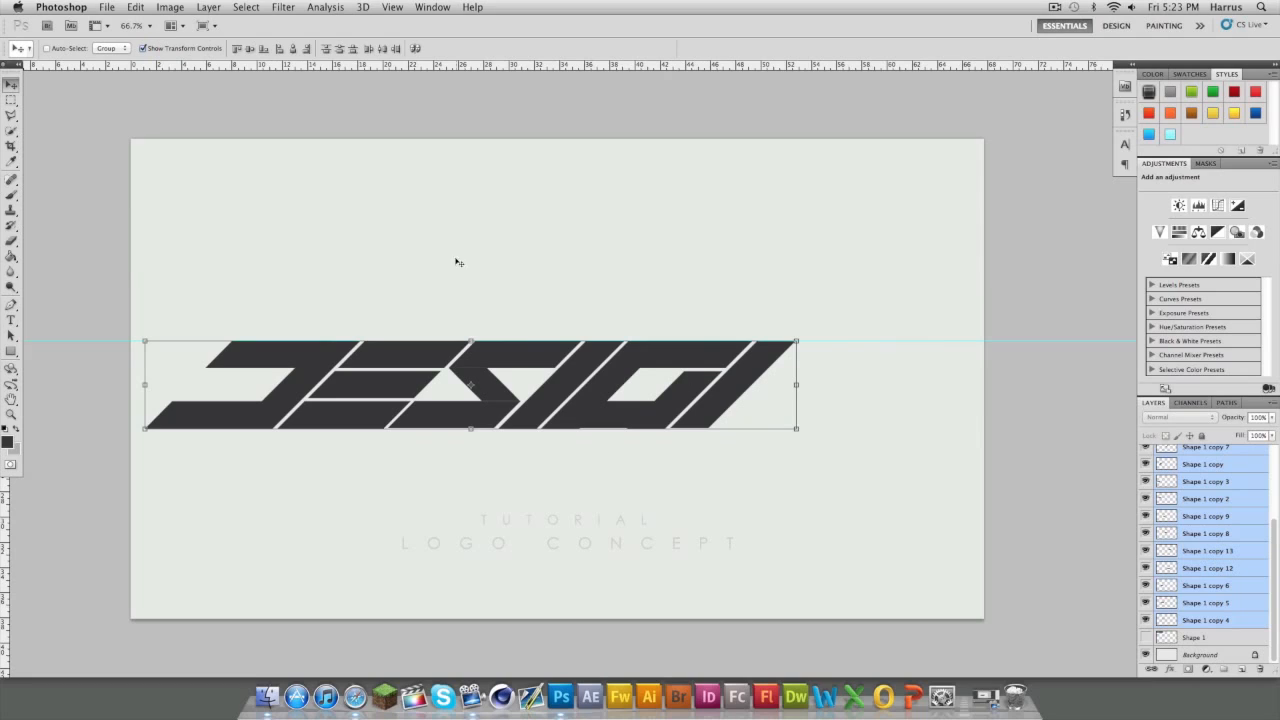
click(143, 49)
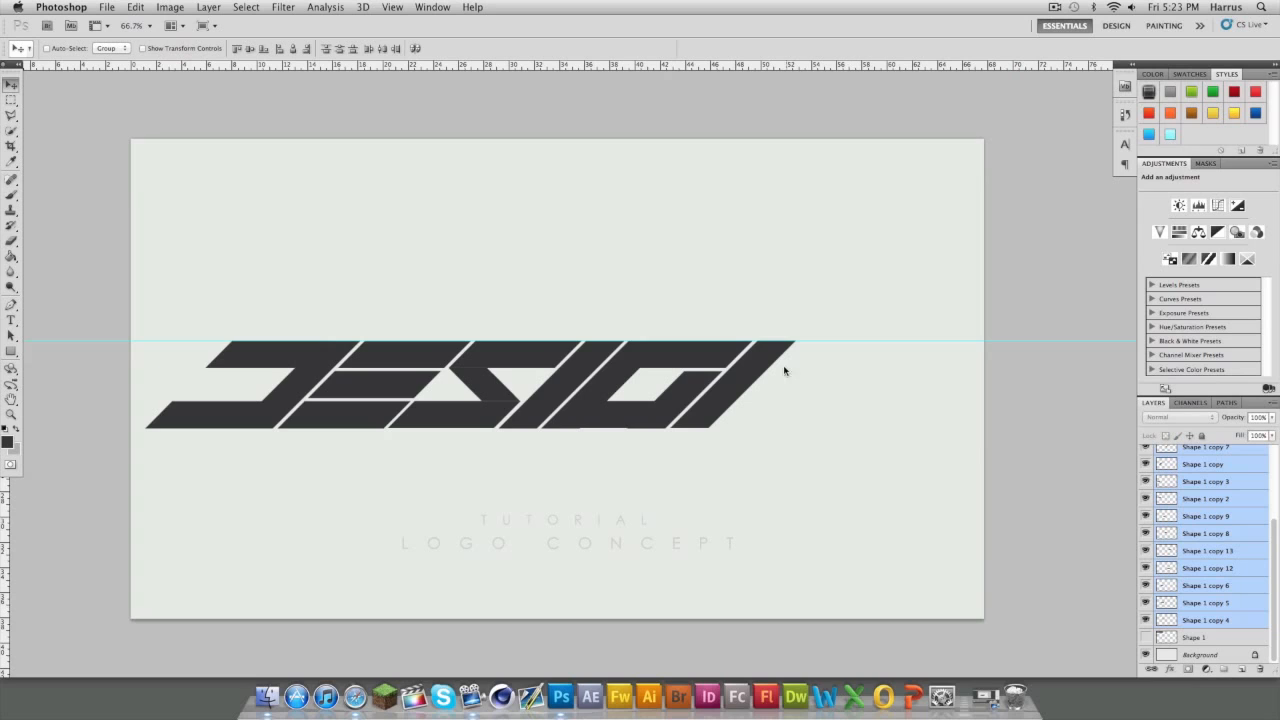
Step: Duplicate the N's first stem and place the copy to its right at the same height as the second stem
click(1207, 497)
scroll(1213, 488, up, 3)
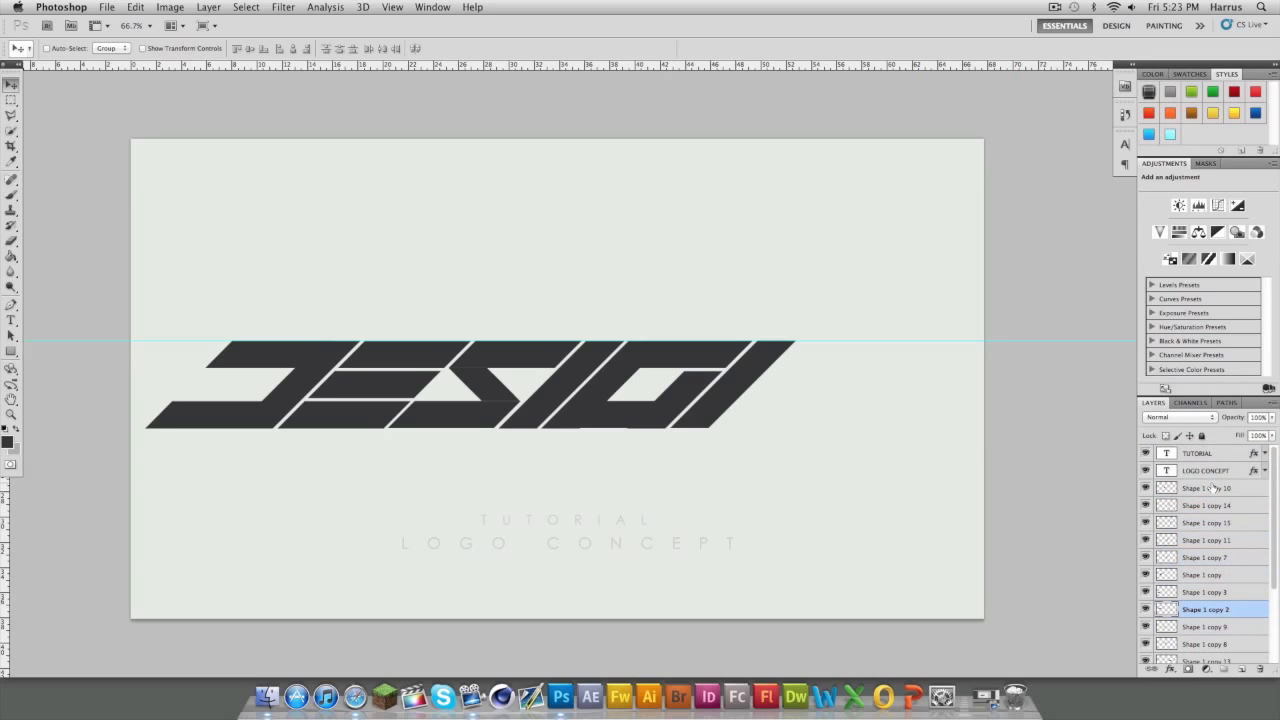
click(1185, 509)
click(1186, 524)
click(1147, 523)
click(1147, 523)
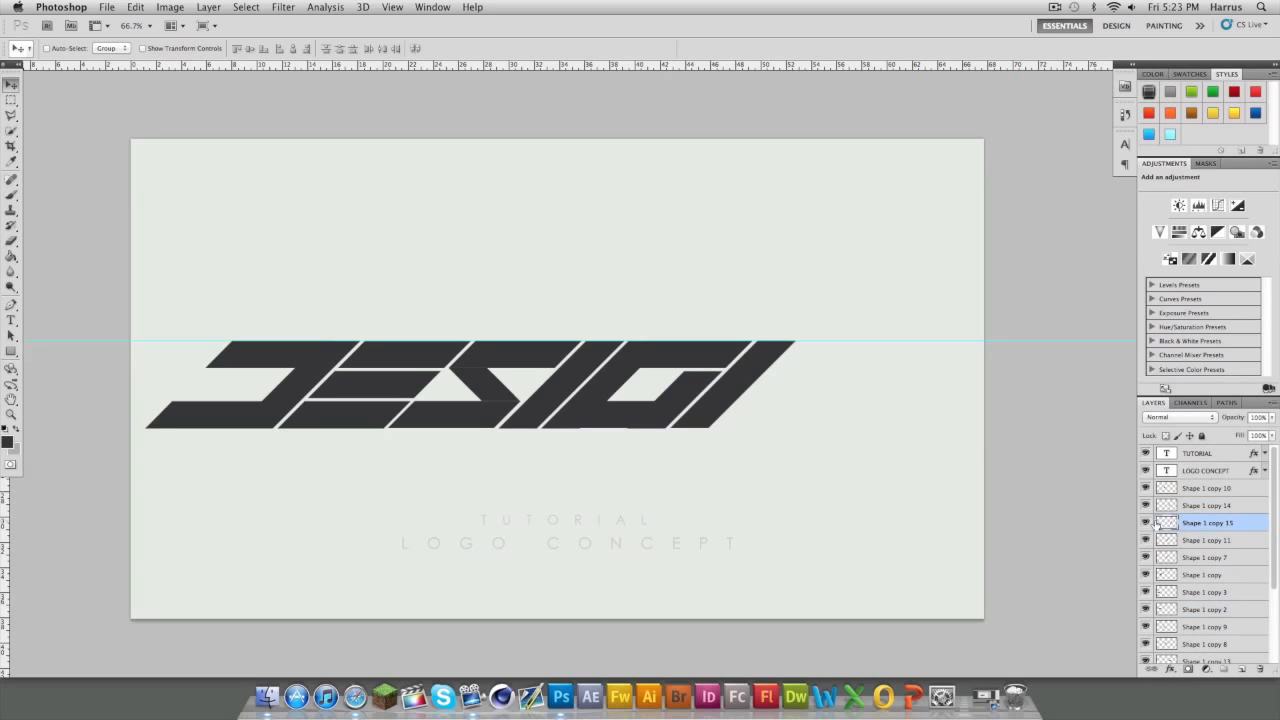
right_click(1210, 524)
click(1100, 418)
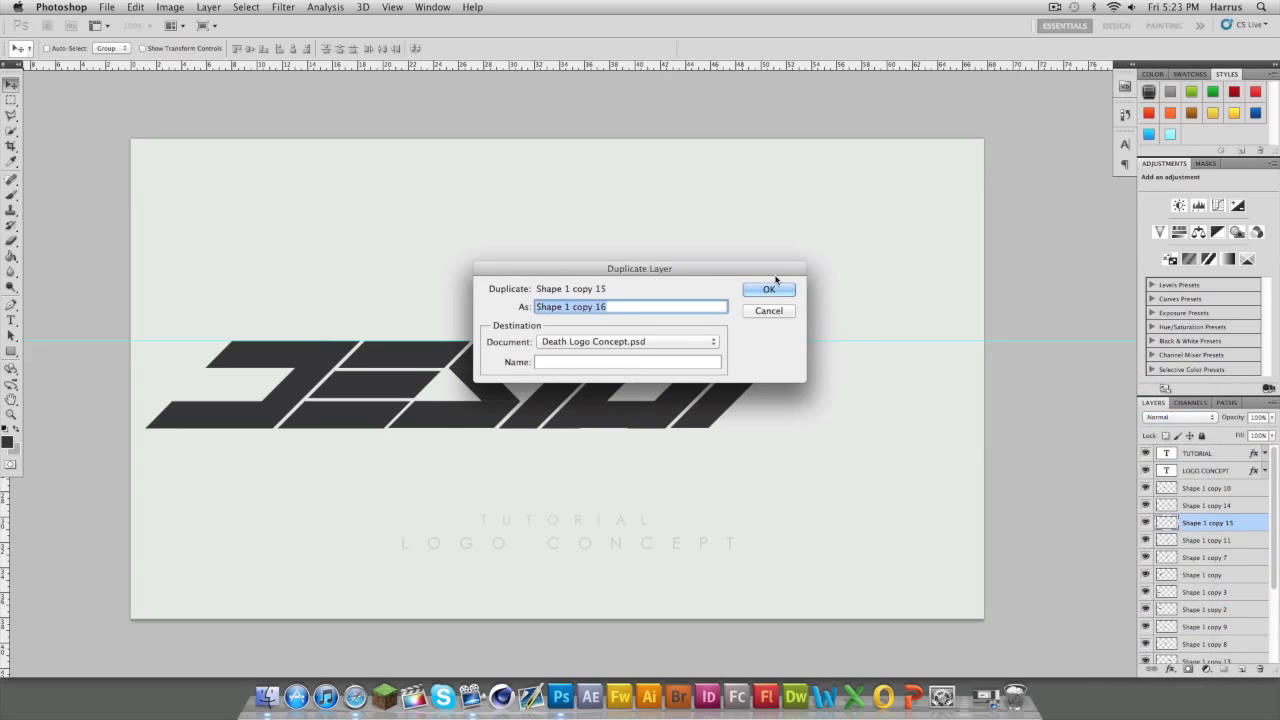
click(770, 287)
drag(756, 366, 846, 368)
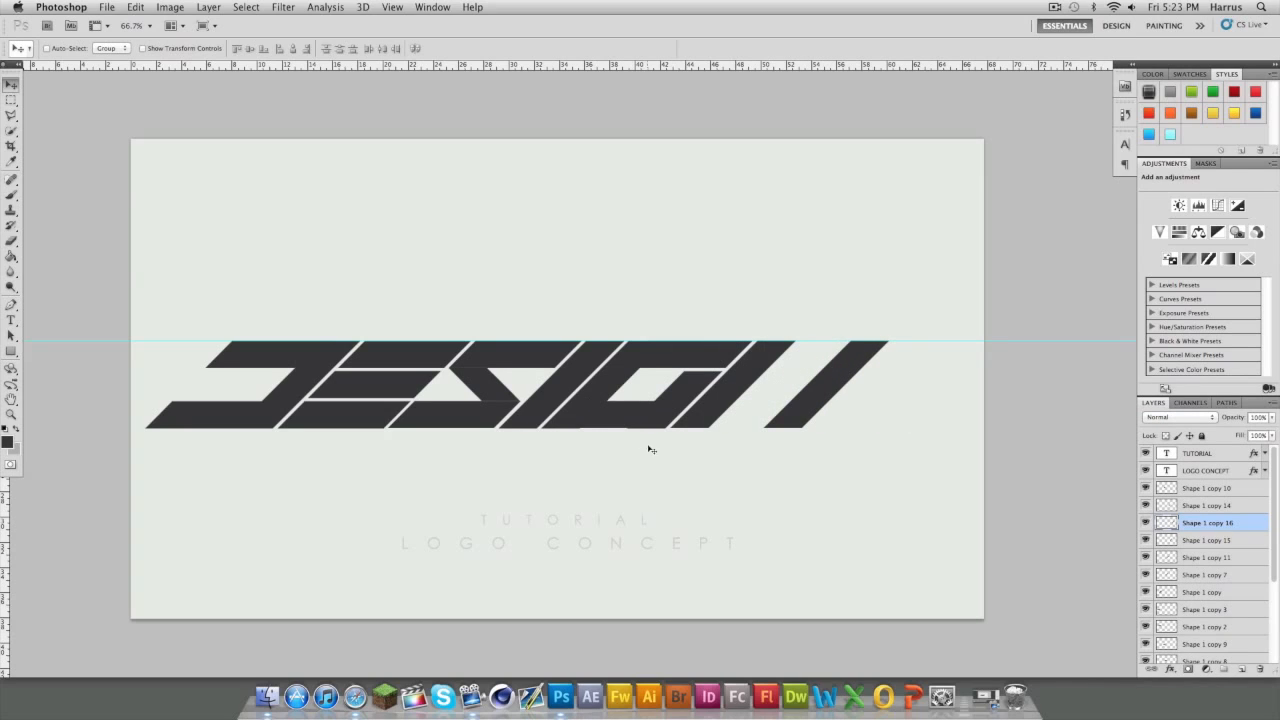
Step: Duplicate the N's second stem and show transform controls around the copy
right_click(1217, 527)
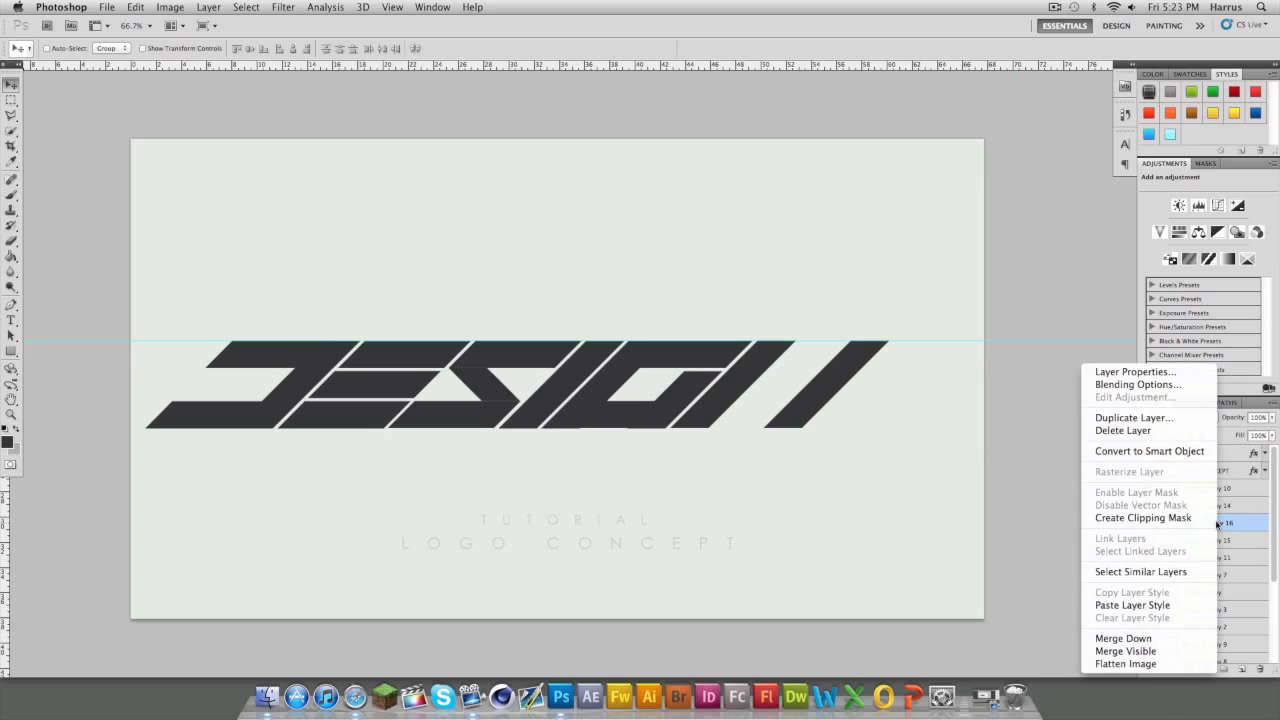
click(1150, 420)
click(786, 291)
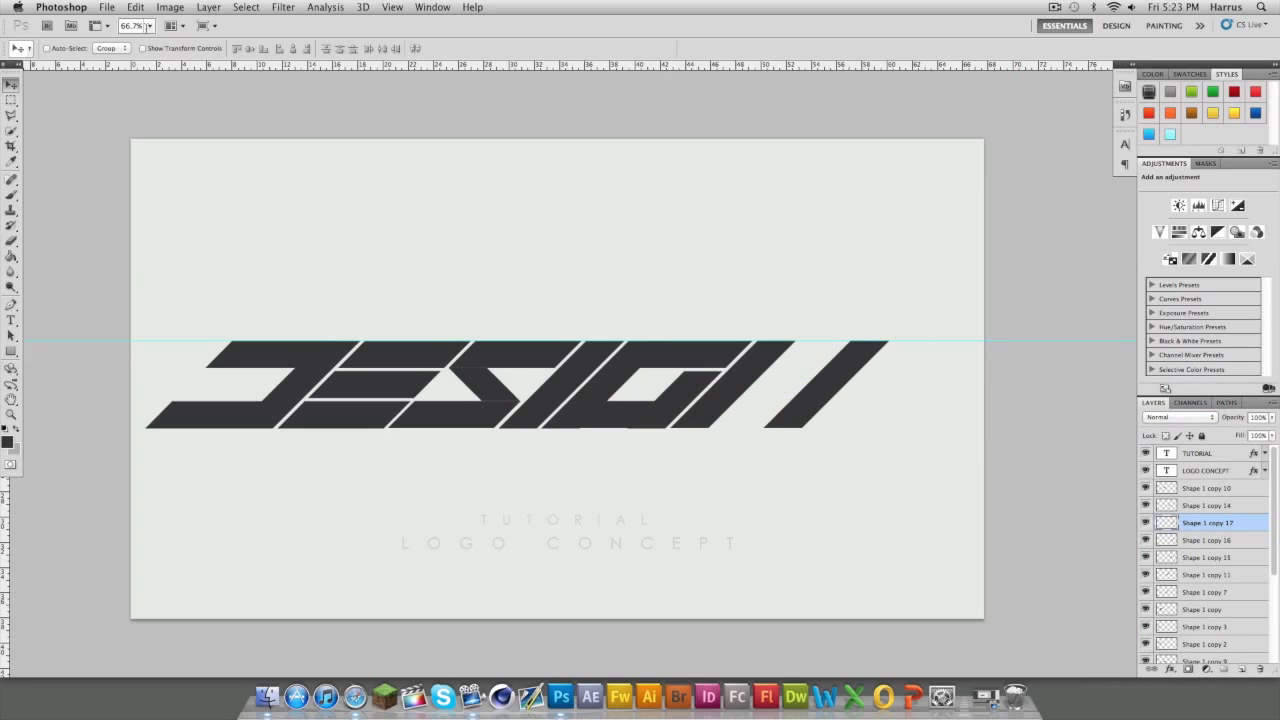
click(144, 49)
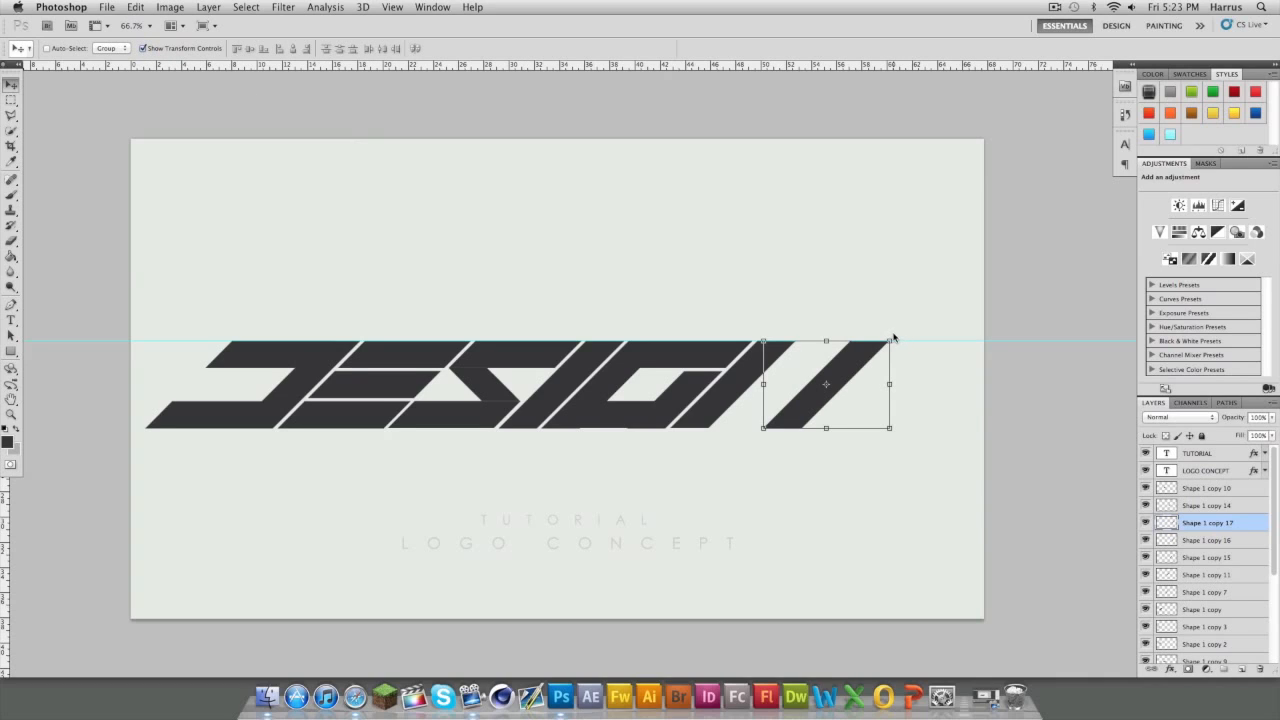
drag(891, 340, 889, 342)
key(Return)
key(super+z)
Step: Rotate the copied bar 45° counterclockwise until it is vertical, and move it between the two stems as the N's connecting stroke
drag(900, 338, 831, 296)
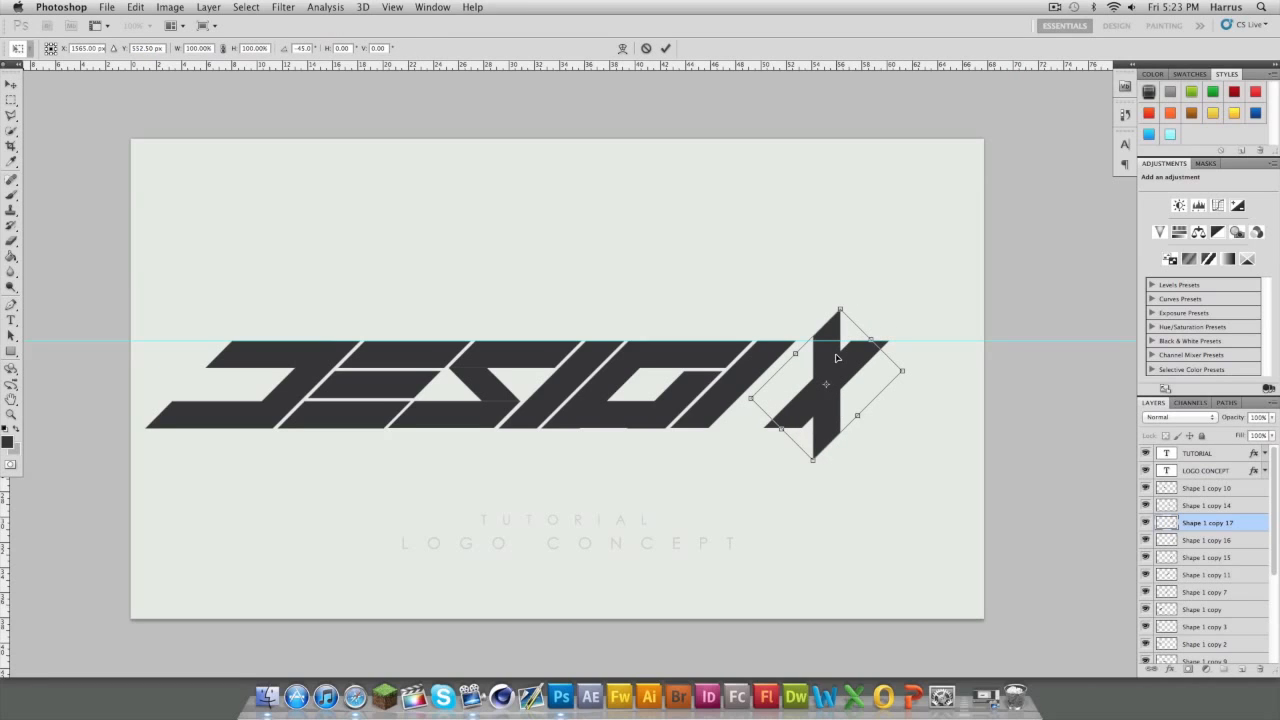
key(Return)
drag(829, 351, 793, 355)
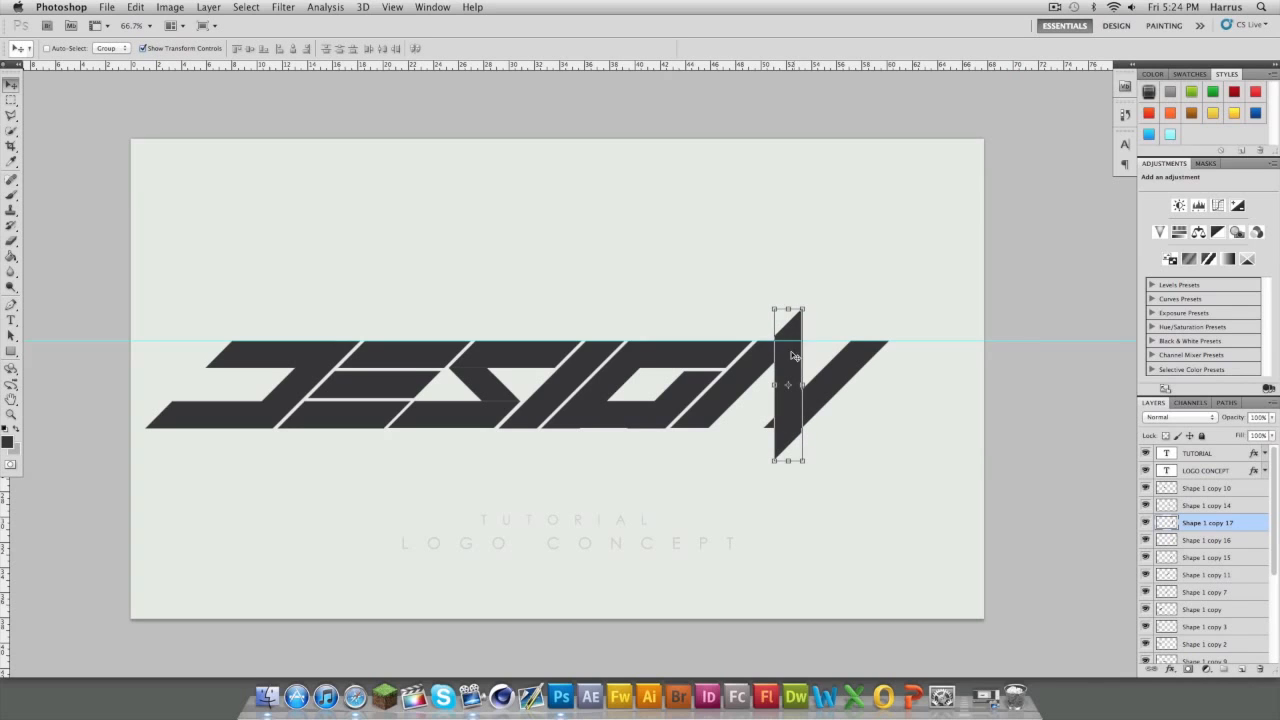
Step: Trim the ends of the N's vertical connecting bar that stick out above the guide and below the letters' baseline
click(11, 100)
drag(522, 177, 911, 336)
drag(821, 309, 826, 566)
click(826, 542)
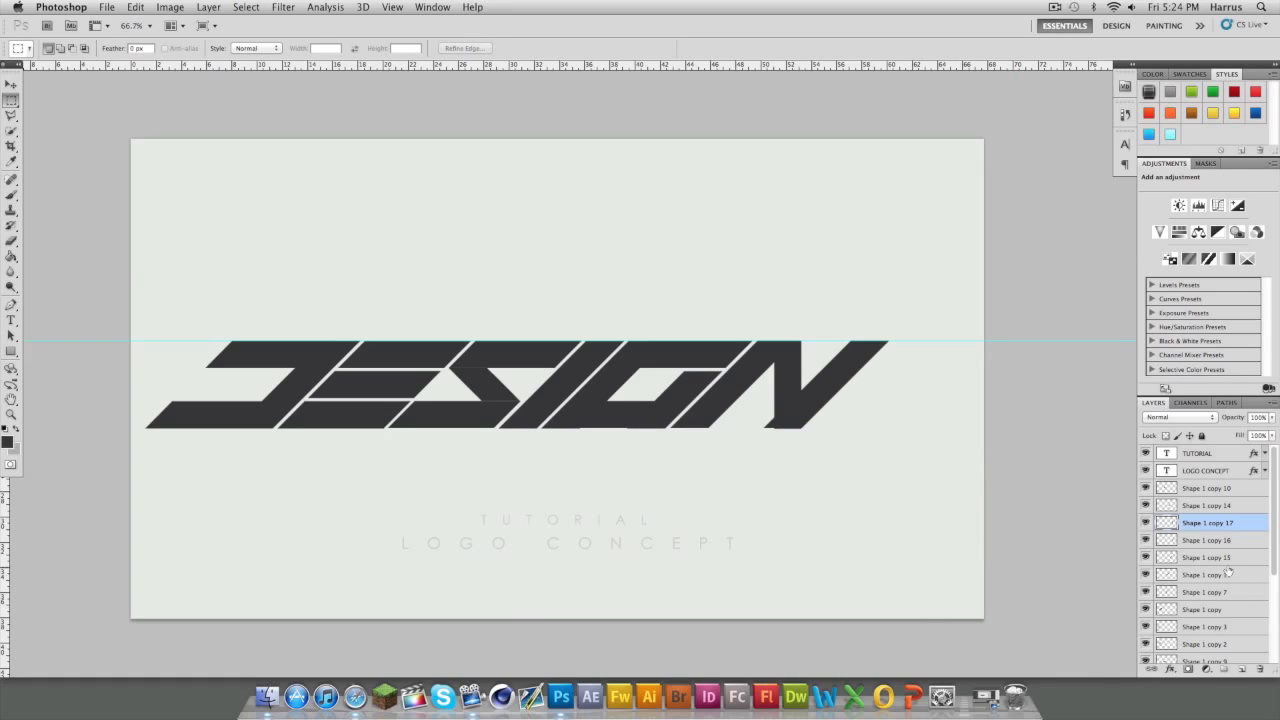
Step: Hide the transform controls and nudge the N's second stem slightly to the right against the vertical bar
click(1198, 545)
click(1147, 542)
click(1147, 541)
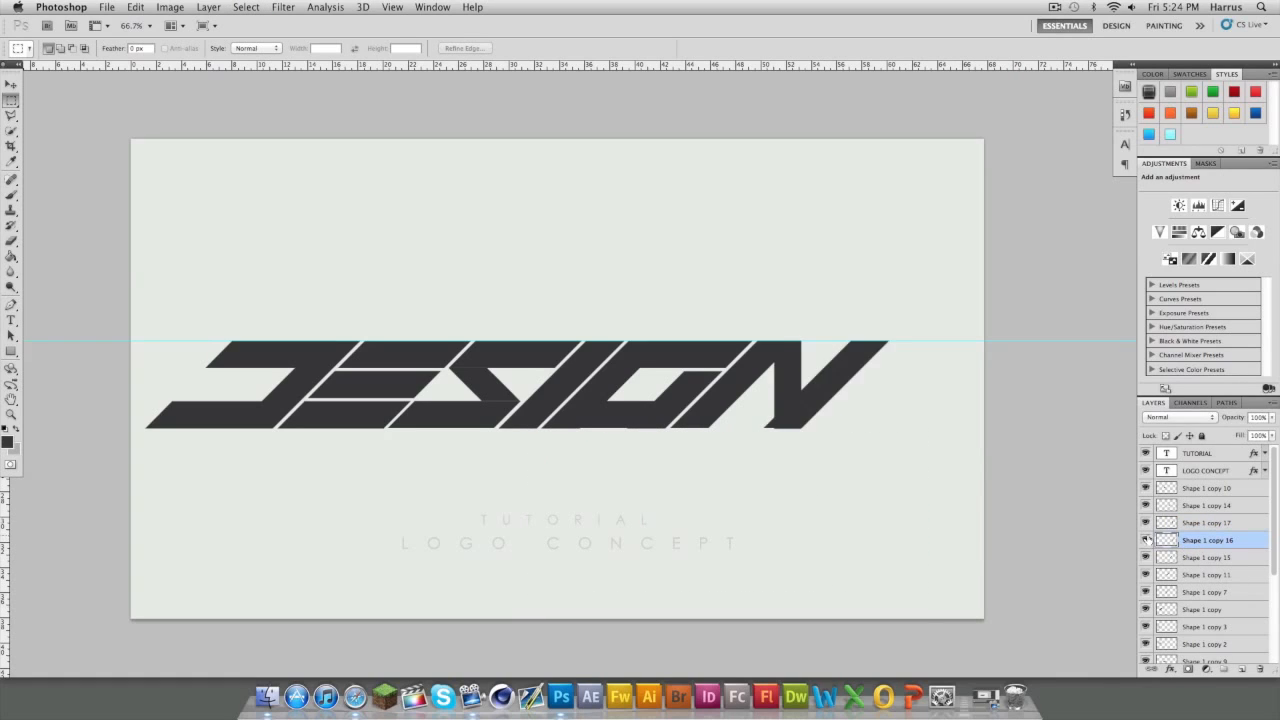
click(11, 84)
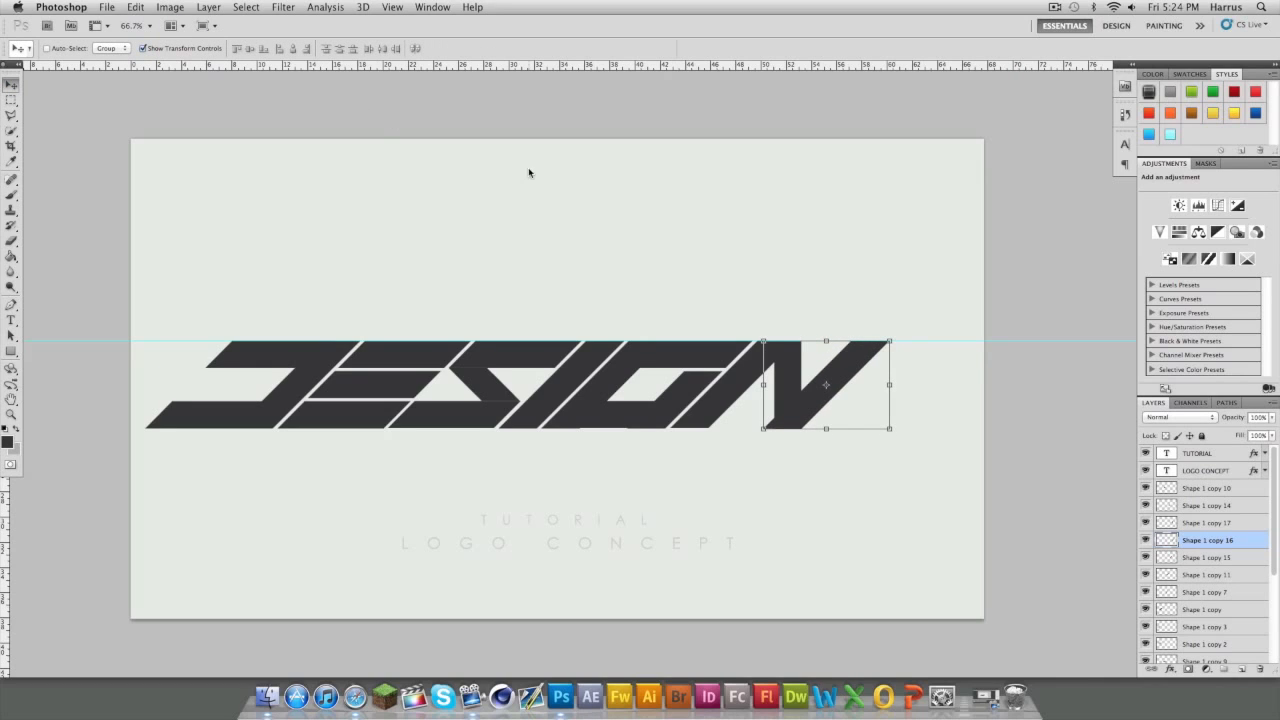
key(Right)
key(Right)
key(Right)
key(Right)
key(Right)
key(Right)
key(Right)
key(Right)
key(Right)
key(Right)
click(143, 49)
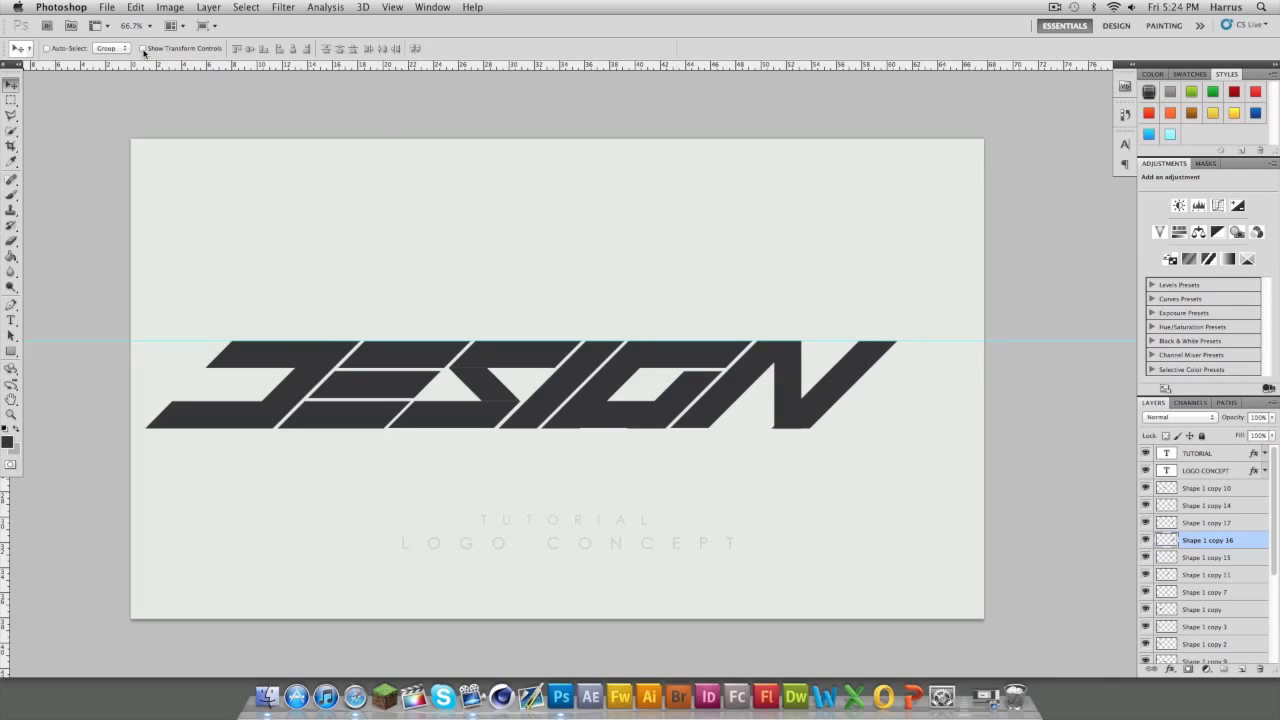
key(Right)
key(Right)
key(Right)
key(Right)
key(Right)
key(Right)
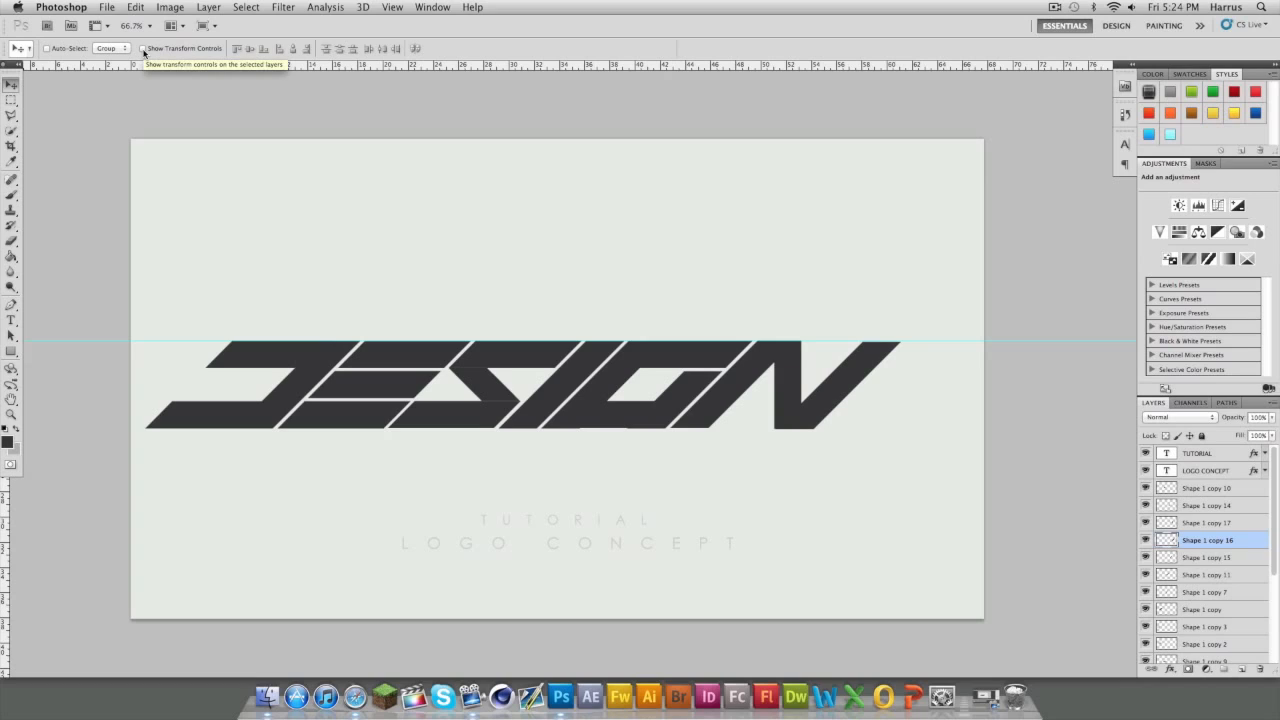
key(Left)
key(Left)
key(Left)
key(Left)
key(Left)
key(Left)
key(Left)
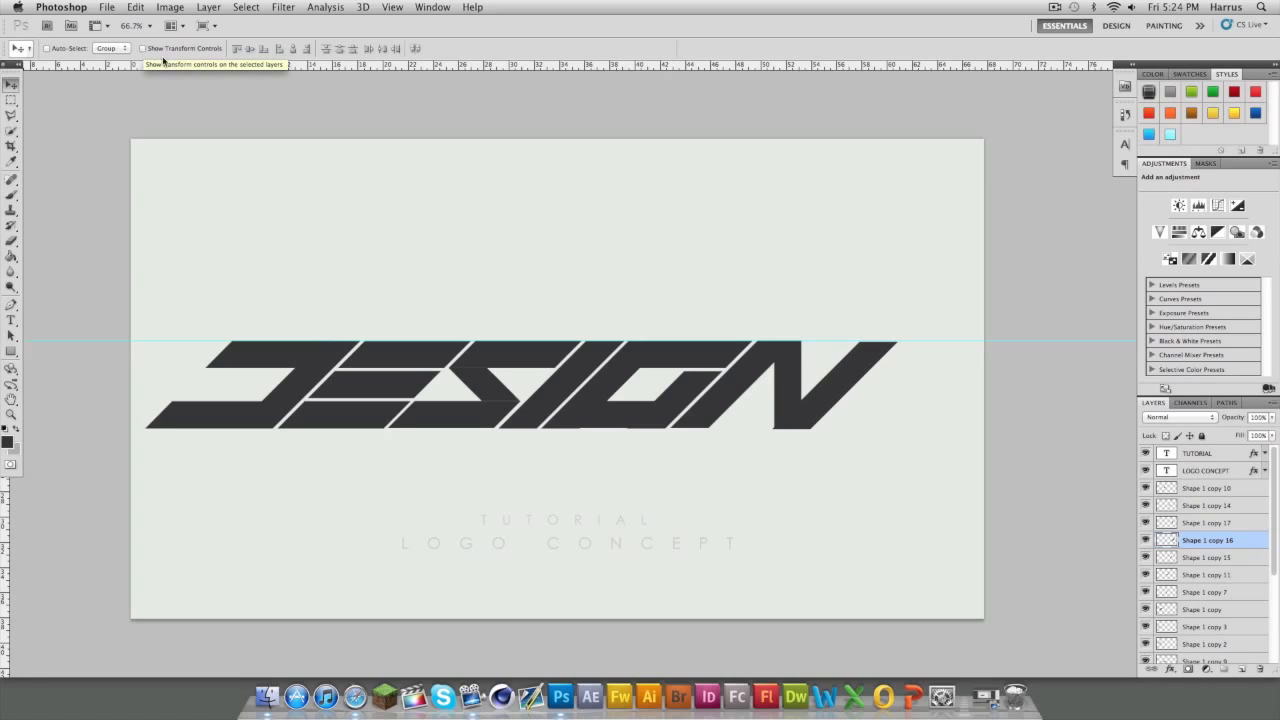
key(Left)
key(Left)
key(Left)
Step: Delete the tip of the N's second stem that protrudes past the vertical bar's lower outer edge, and deselect
key(m)
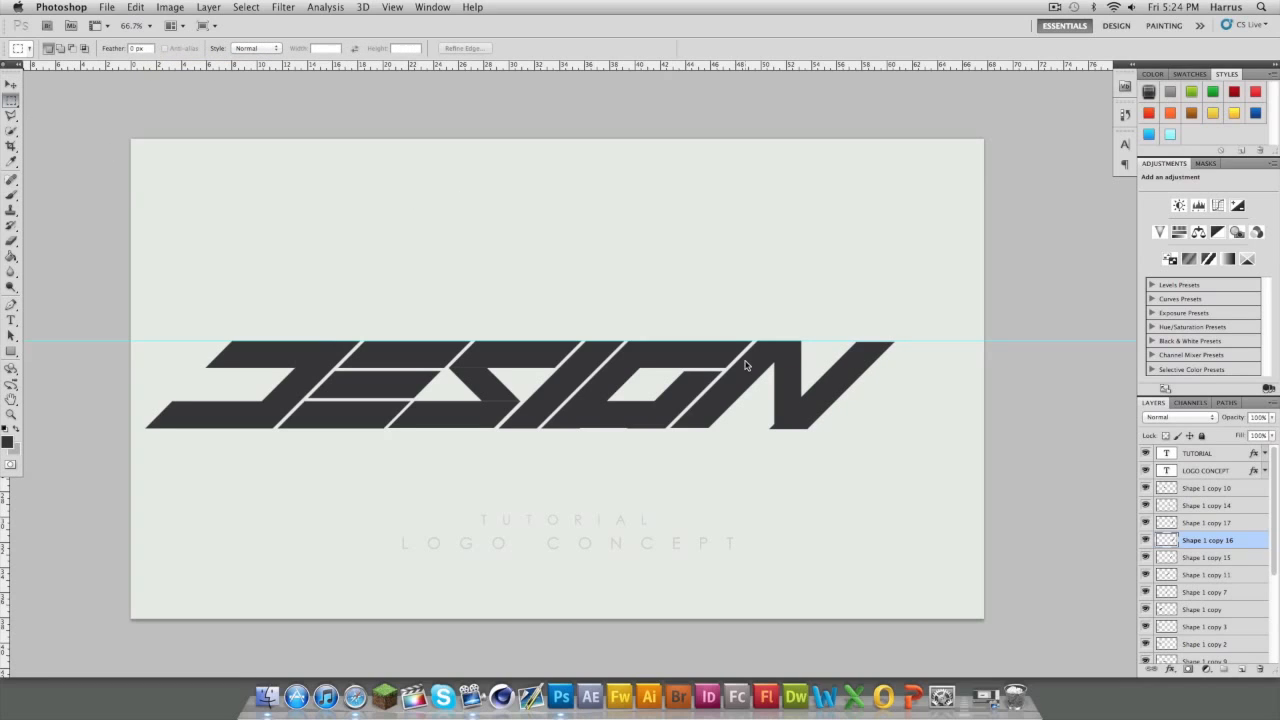
mouse_move(747, 363)
mouse_down()
mouse_move(762, 456)
mouse_move(781, 477)
mouse_up()
key(Delete)
key(super+d)
Step: Duplicate the S's diagonal piece and lower the copy slightly to fill the seam, and merge it down into Shape 1 copy 10
scroll(1272, 544, down, 5)
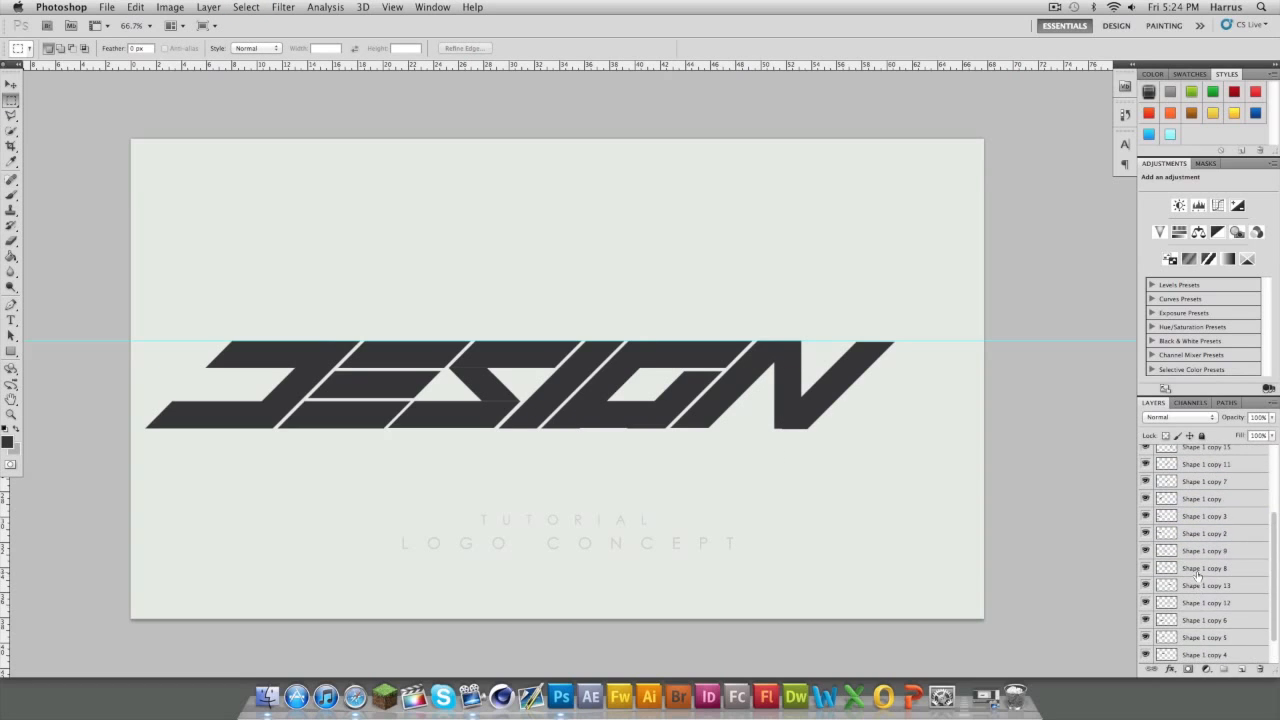
scroll(1198, 576, up, 3)
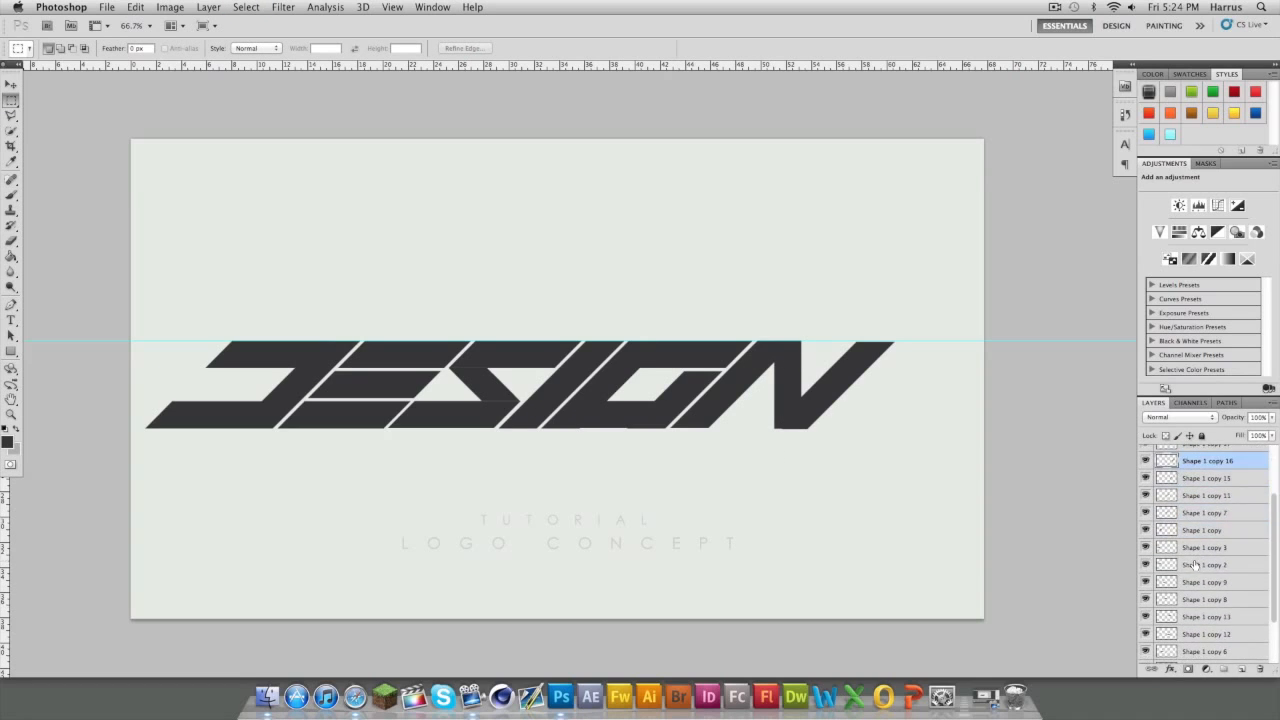
scroll(1195, 566, up, 5)
click(1145, 488)
click(1145, 488)
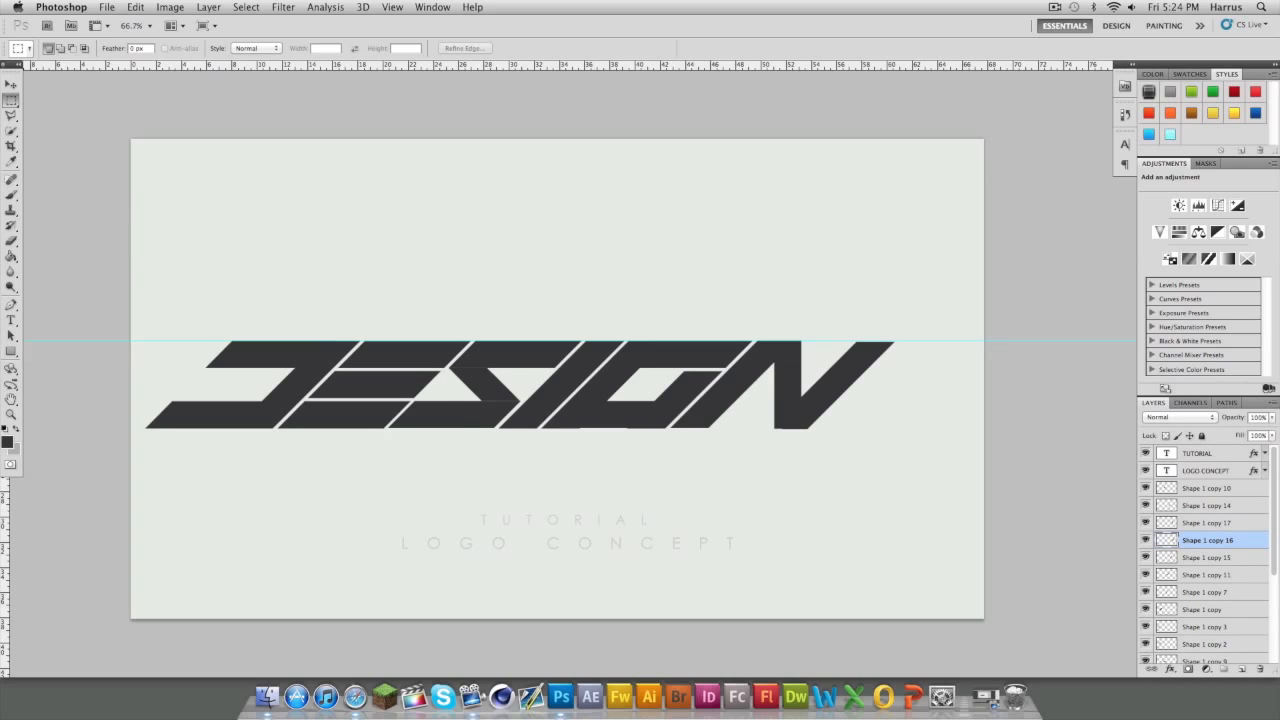
click(1203, 490)
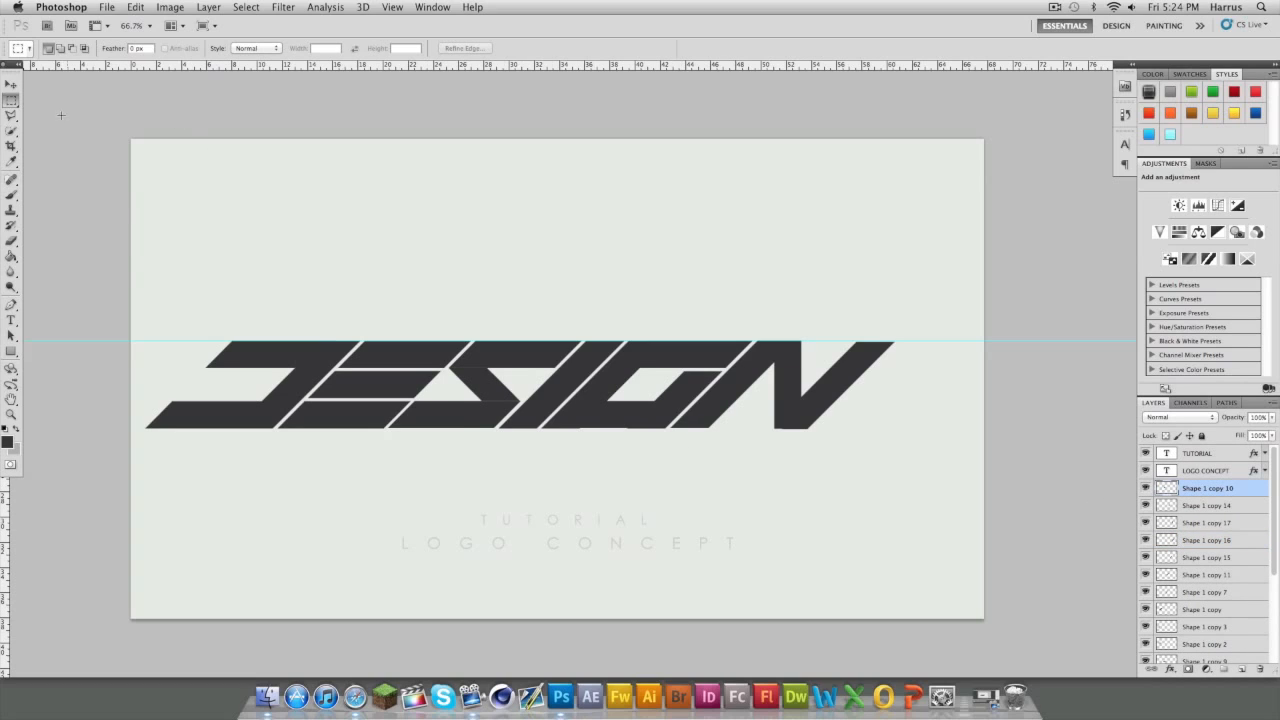
click(11, 86)
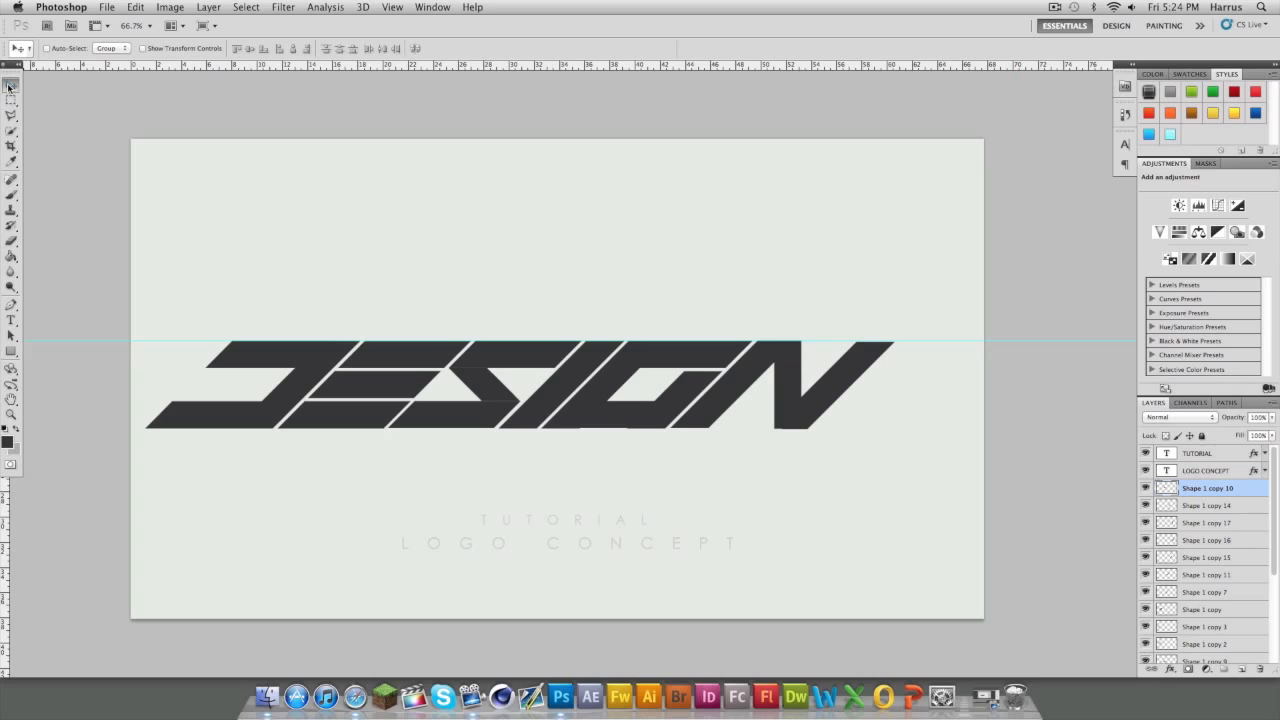
right_click(1196, 486)
click(1110, 417)
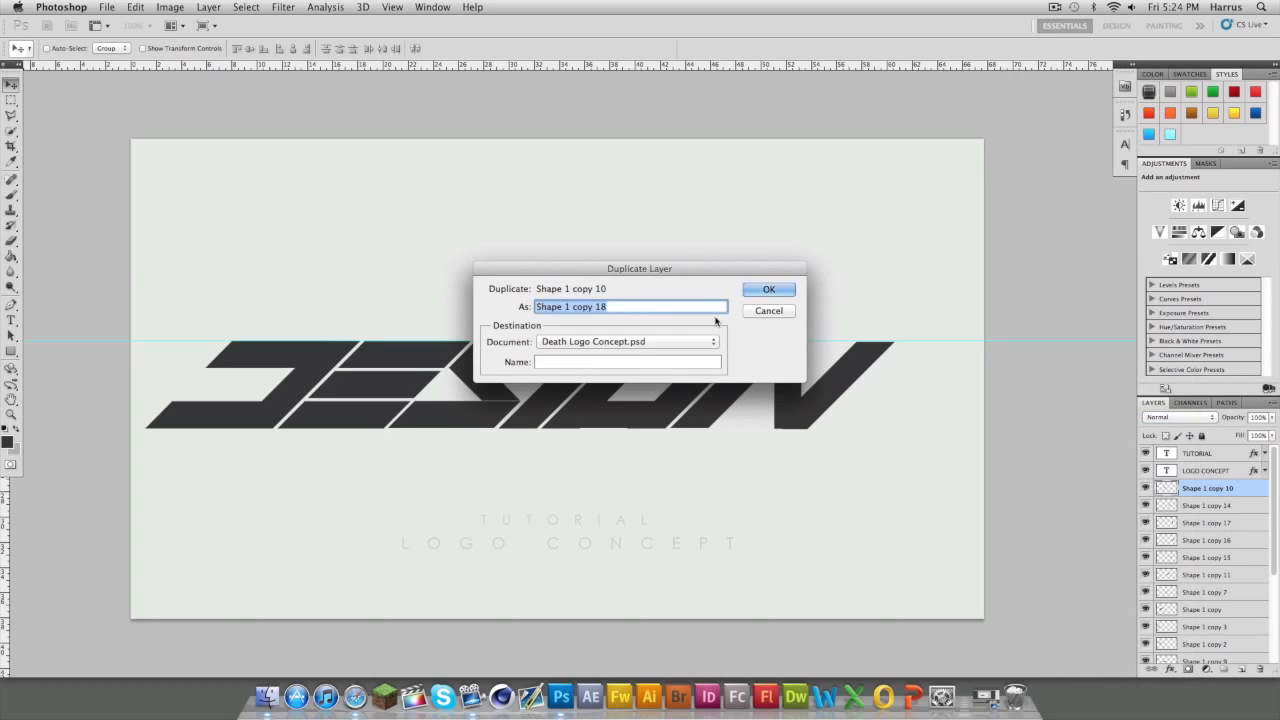
click(766, 288)
drag(499, 381, 502, 400)
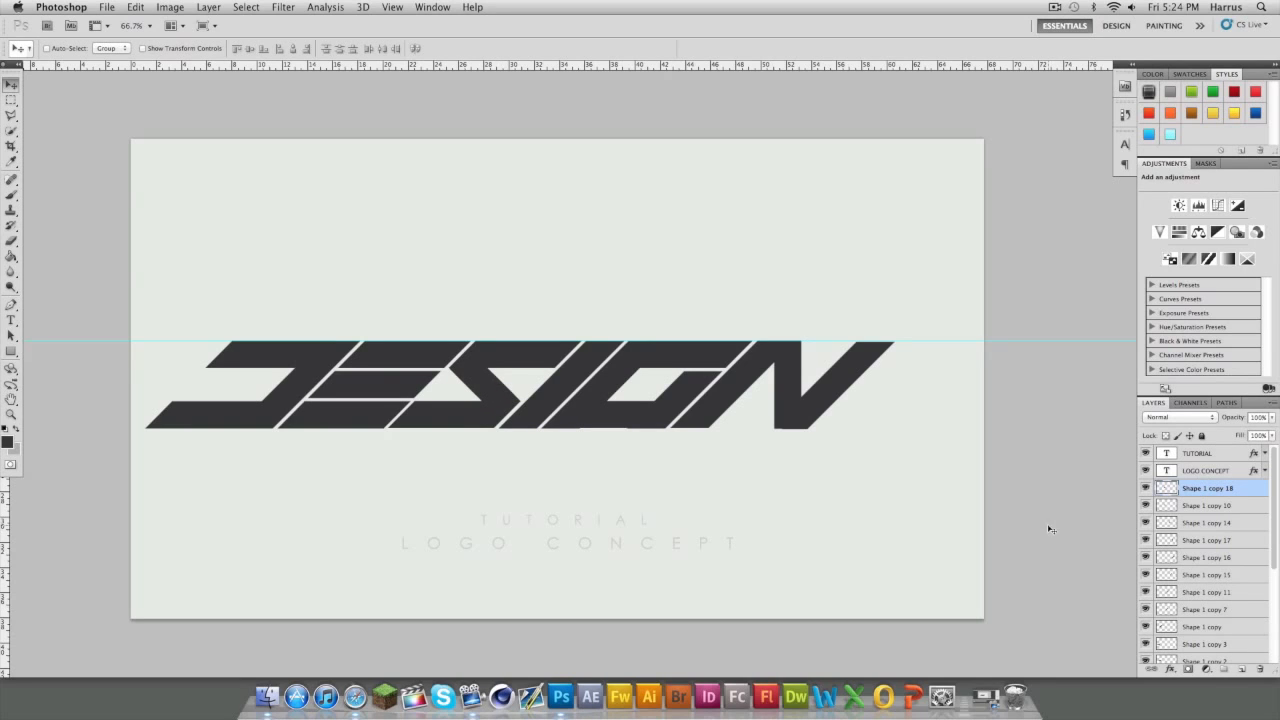
right_click(1199, 498)
click(1130, 642)
Step: Merge all letter layers from Shape 1 copy 10 to Shape 1 copy 4 into one, and shift the merged wordmark right and slightly down
scroll(1180, 560, down, 4)
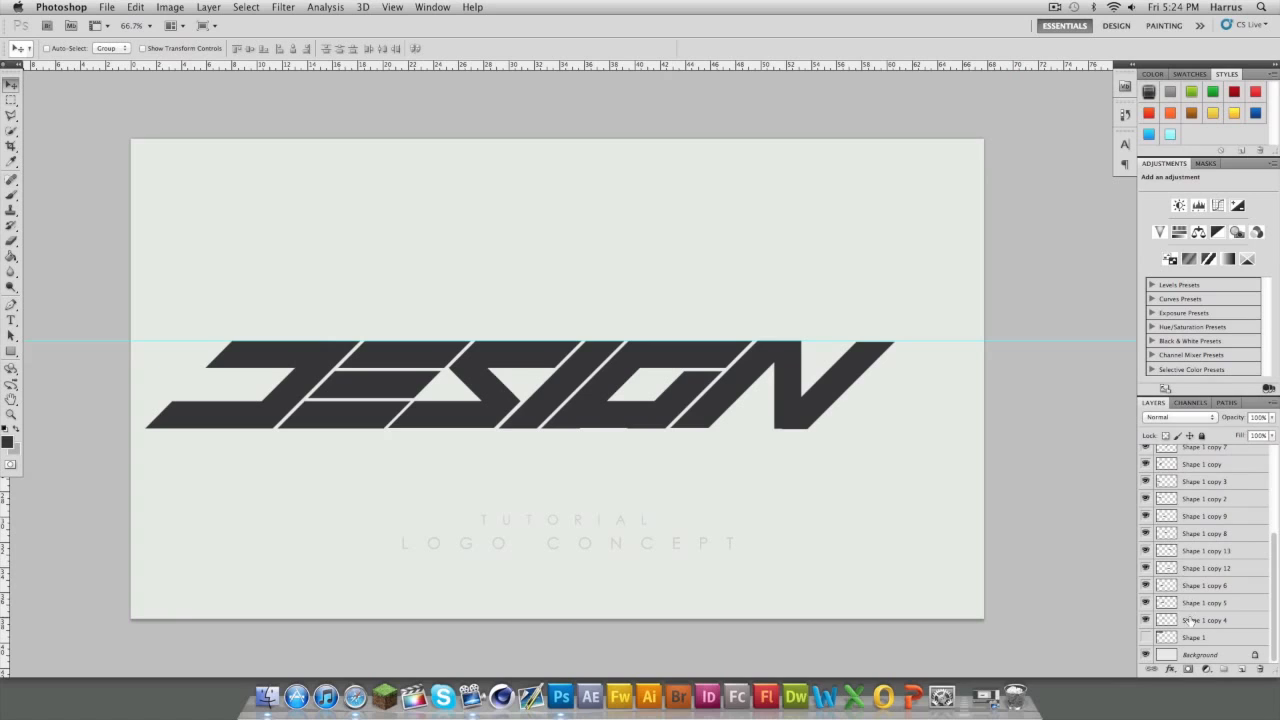
scroll(1190, 607, up, 4)
shift+click(1192, 488)
right_click(1194, 489)
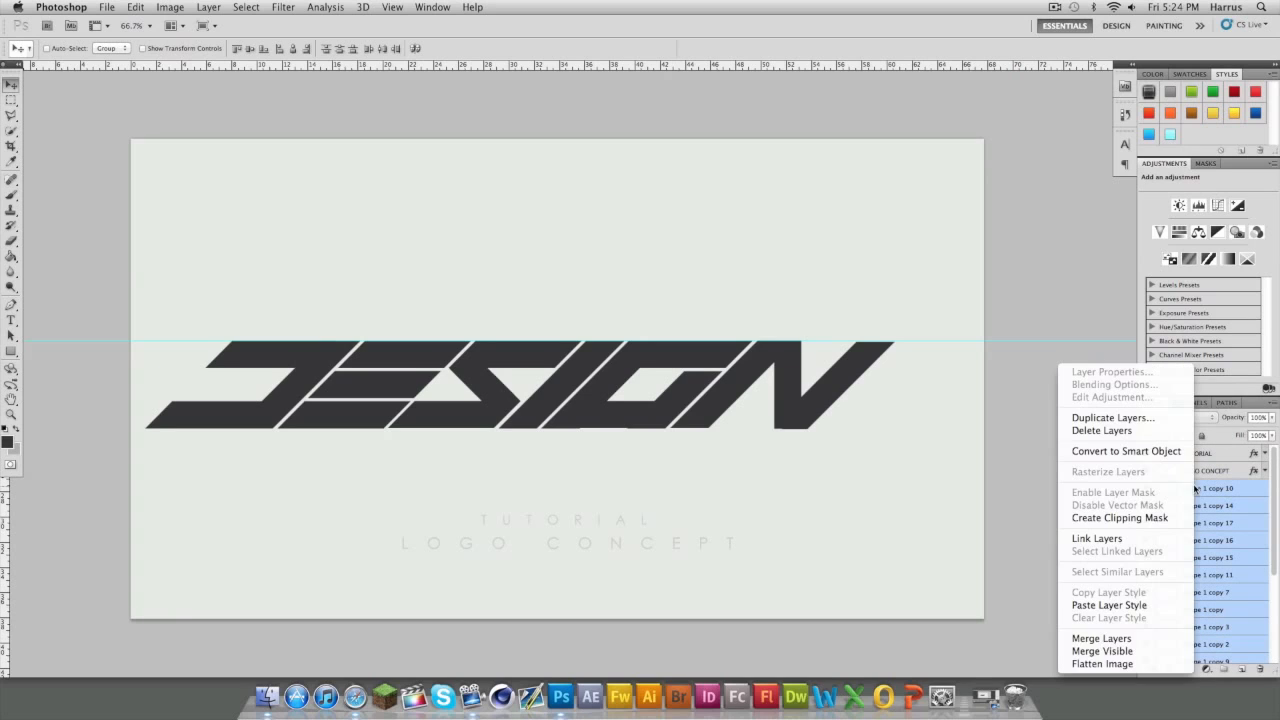
click(1113, 639)
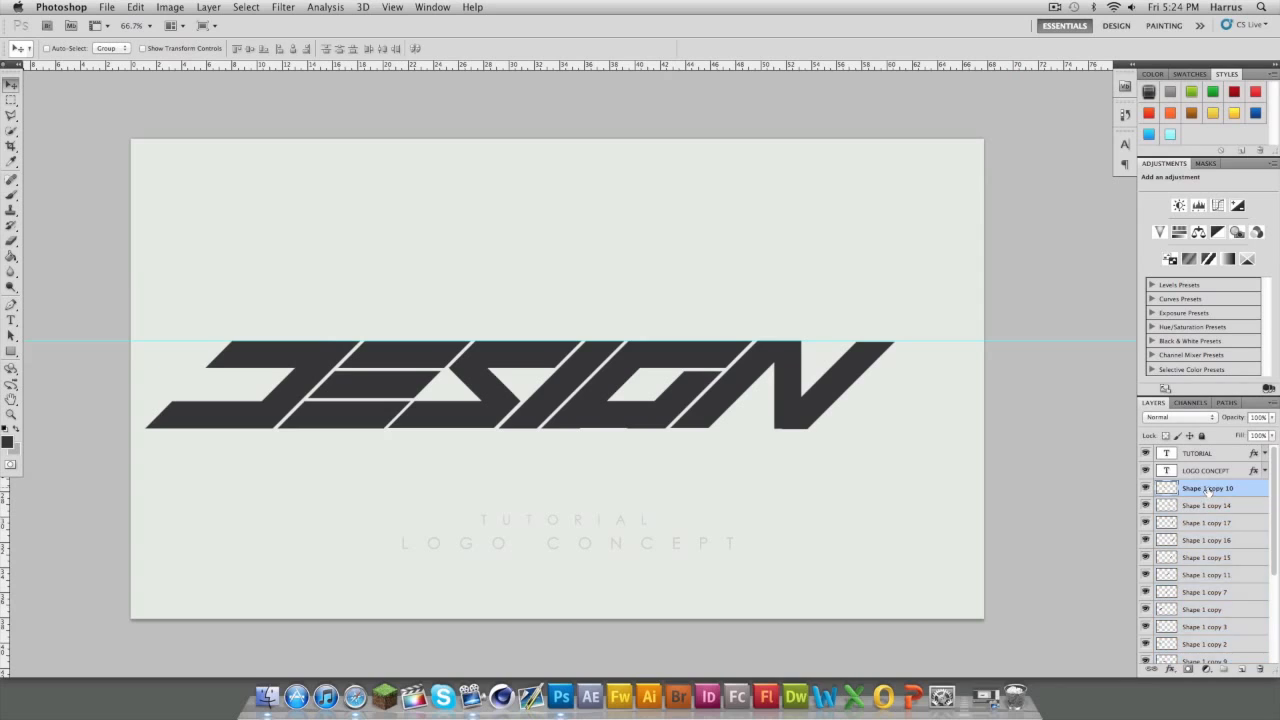
scroll(1208, 493, down, 3)
shift+click(1199, 621)
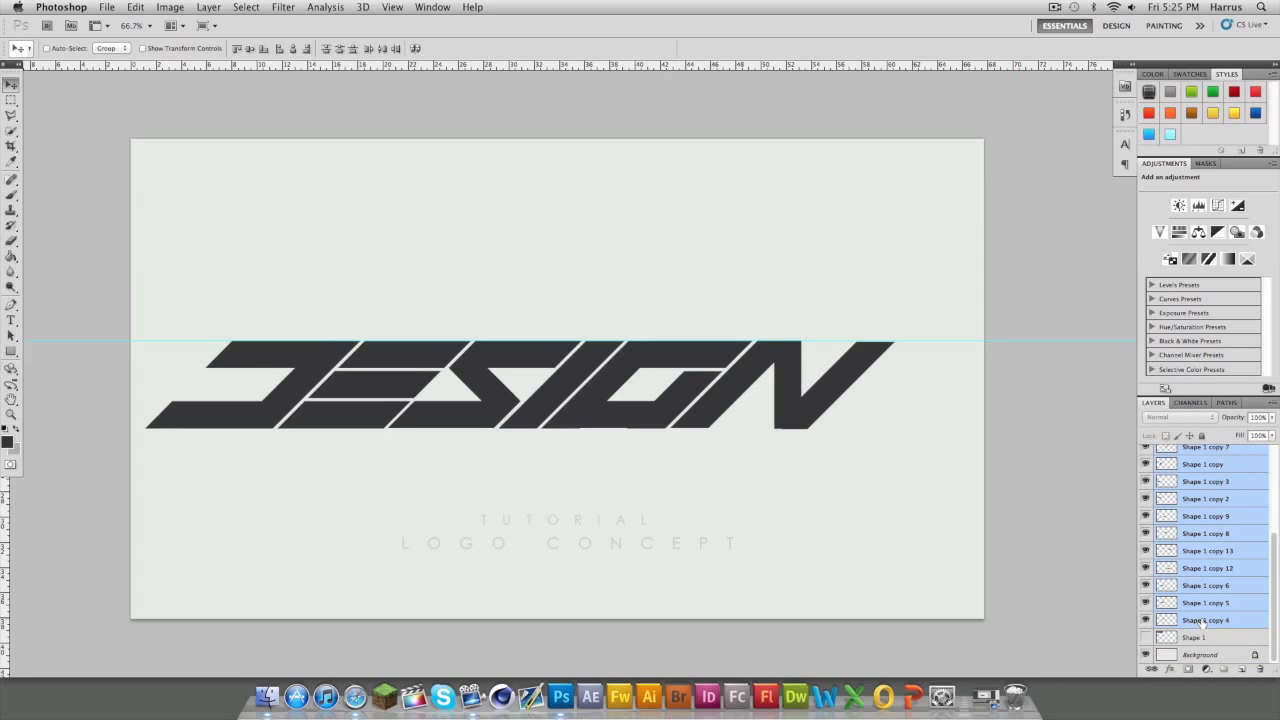
right_click(1210, 479)
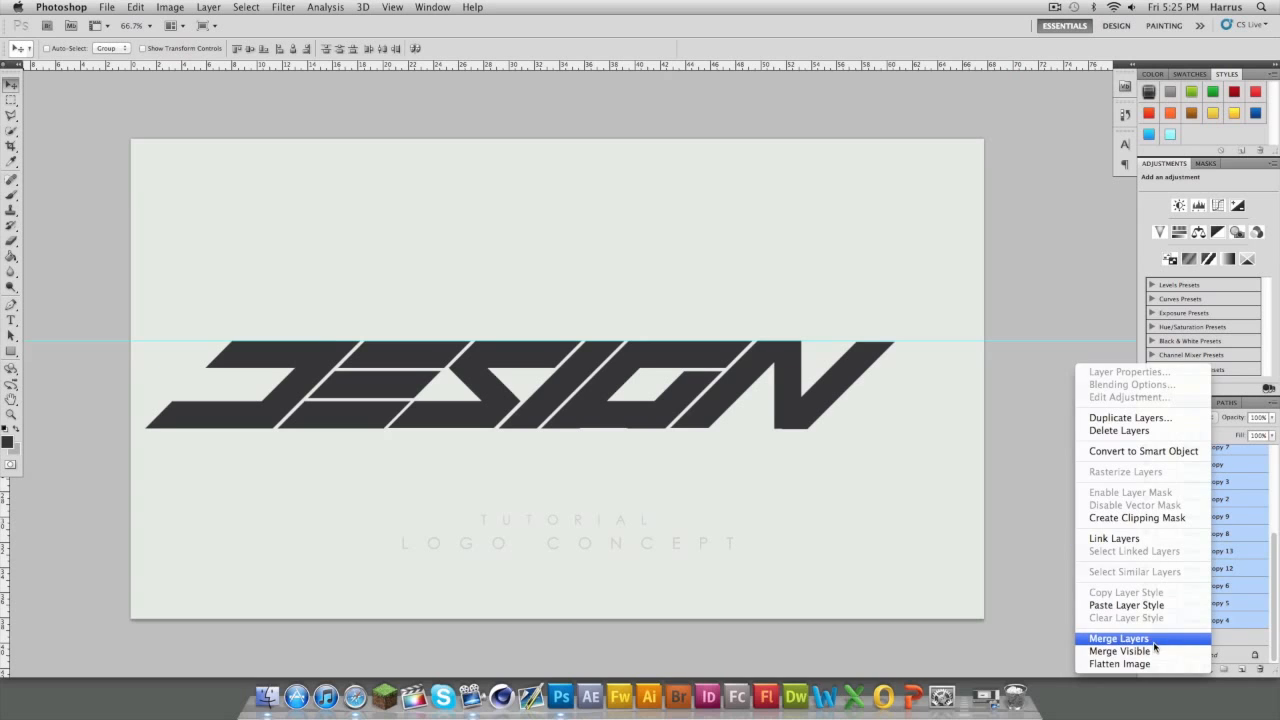
click(1120, 638)
drag(535, 363, 612, 385)
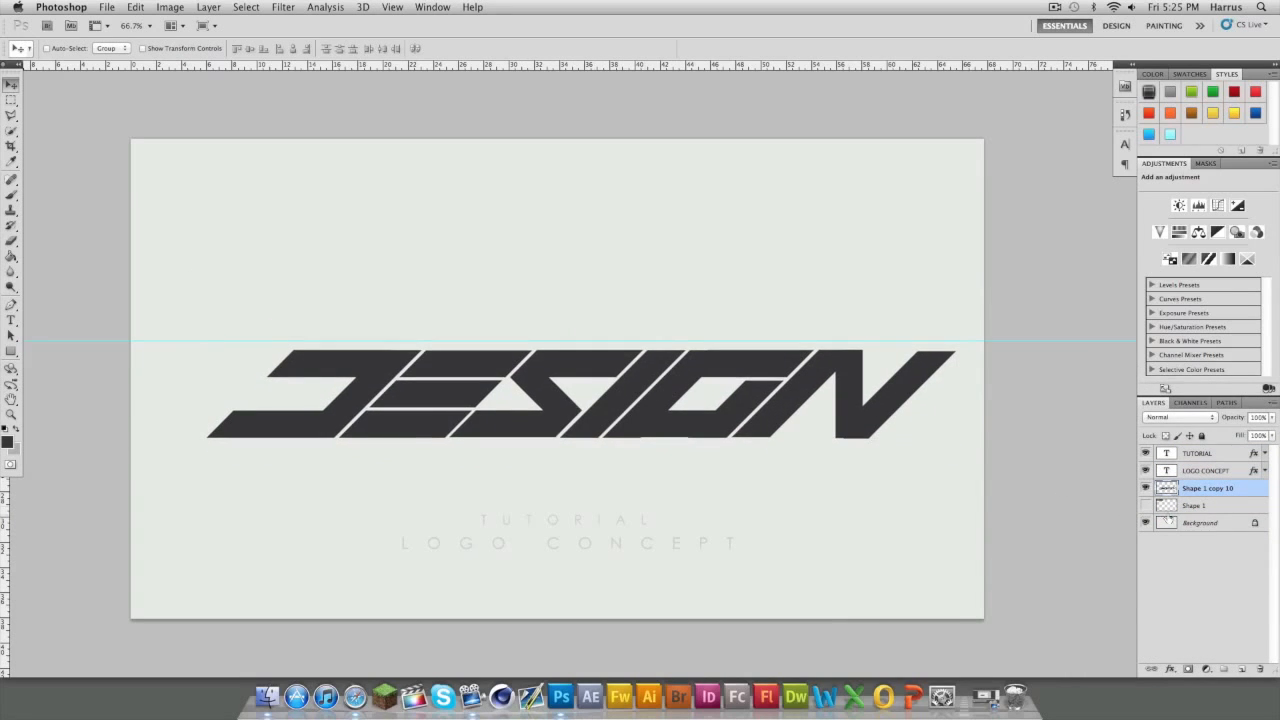
Step: Delete the unused hidden Shape 1 layer
click(1185, 506)
click(1145, 506)
key(Delete)
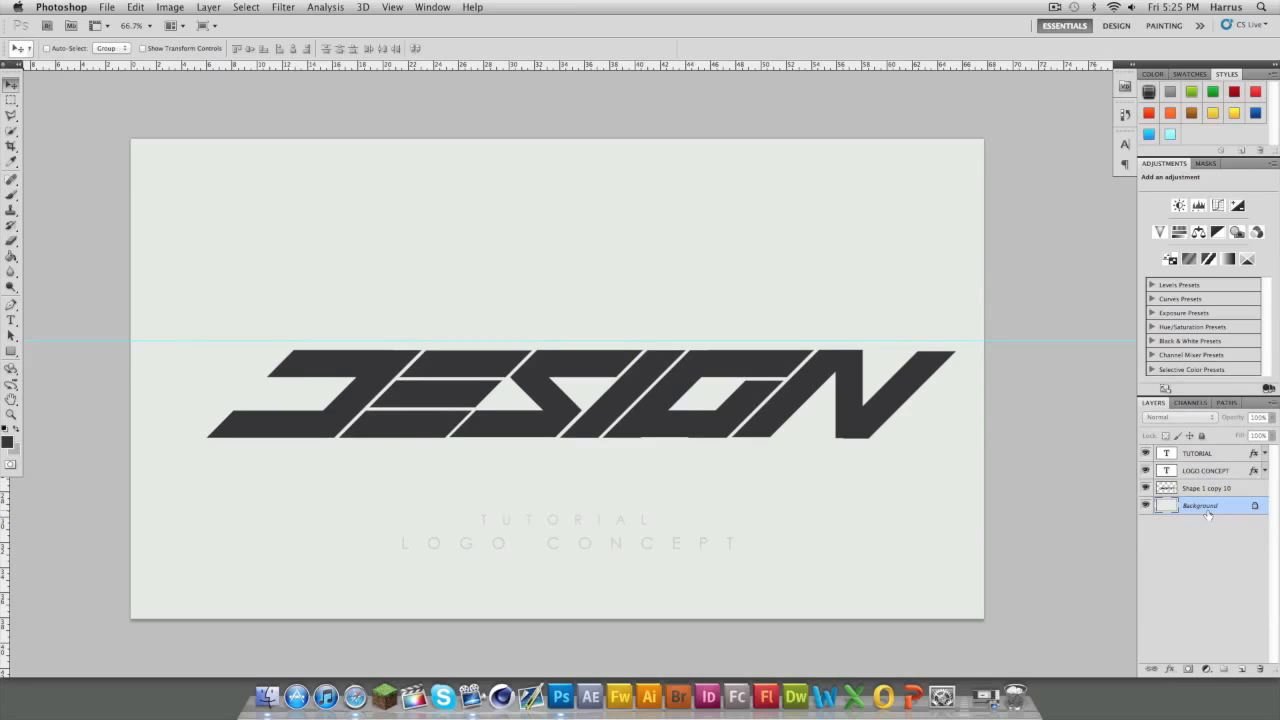
Step: Select the merged wordmark layer, remove the horizontal guide from the canvas and hide the rulers
click(1208, 488)
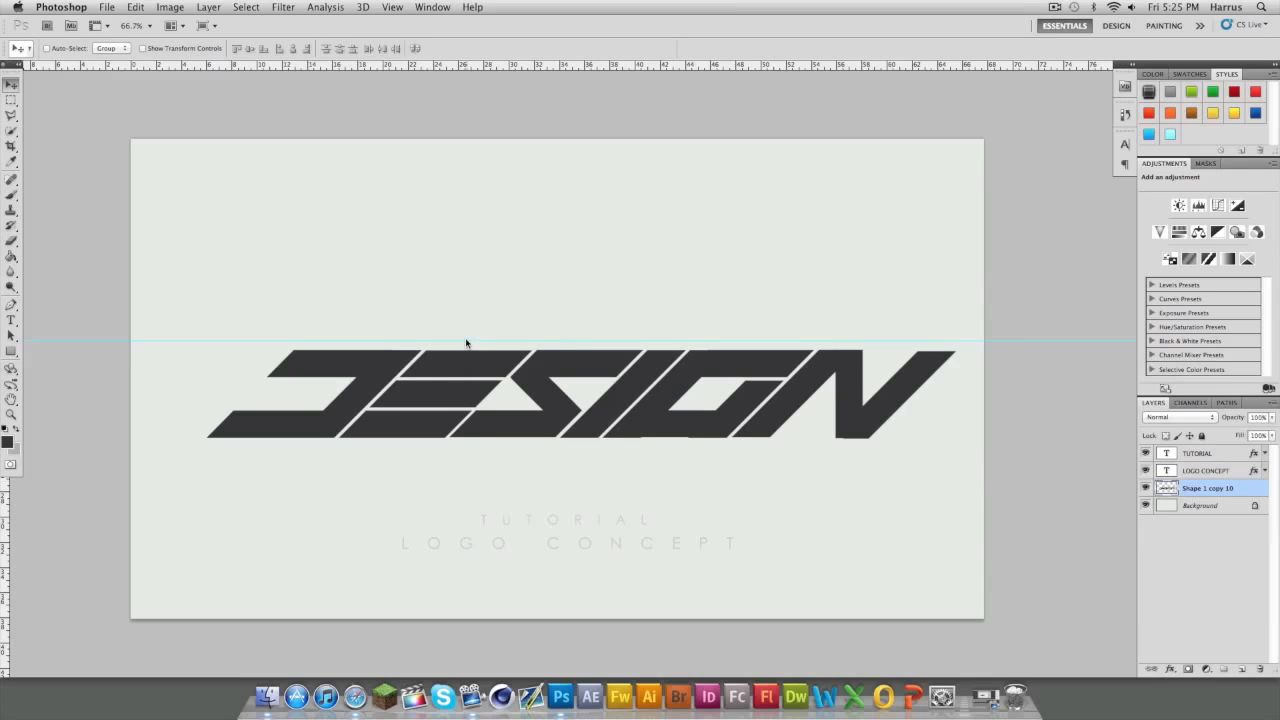
drag(466, 341, 522, 7)
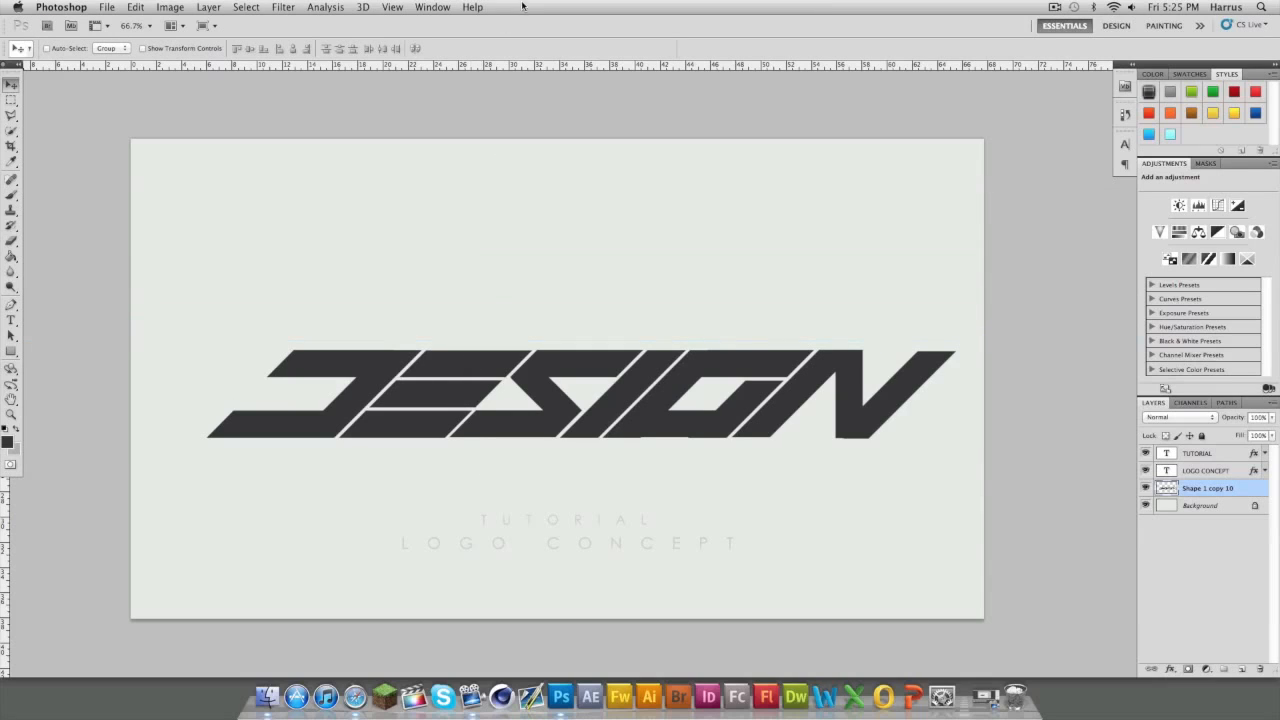
key(super+r)
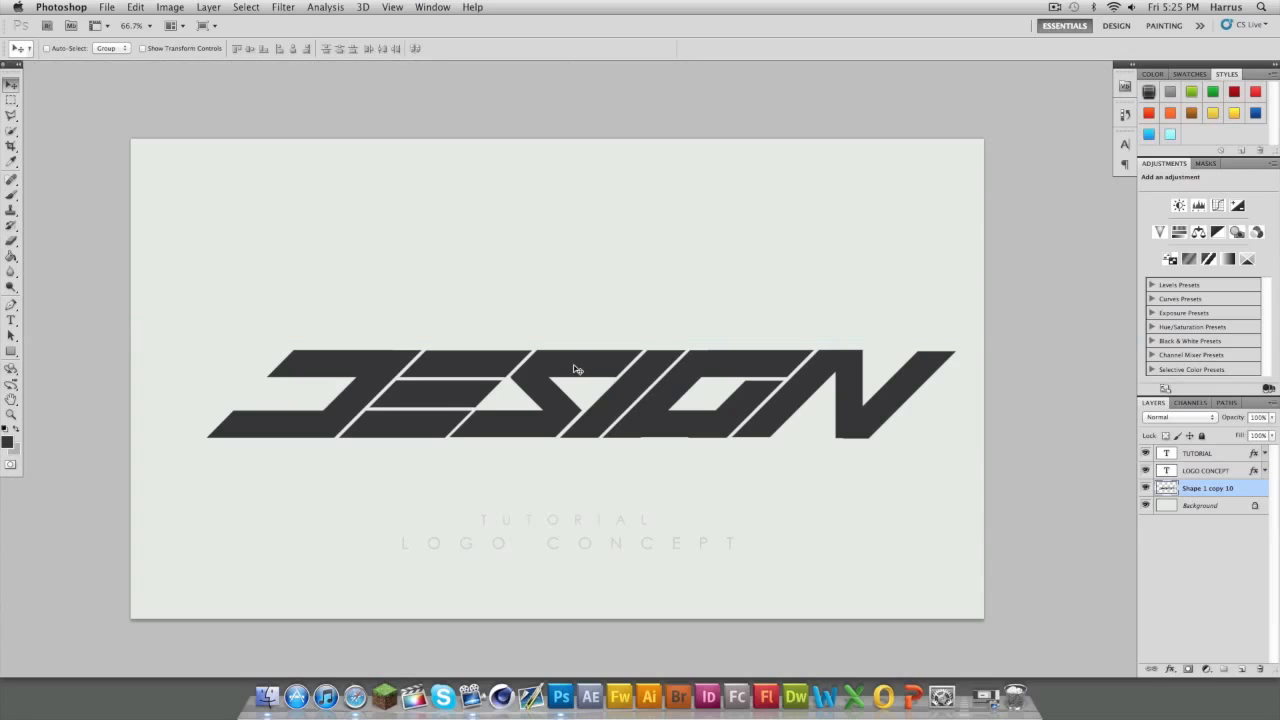
Step: Scale the merged wordmark down proportionally with the transform controls and center it on the canvas
drag(638, 400, 609, 388)
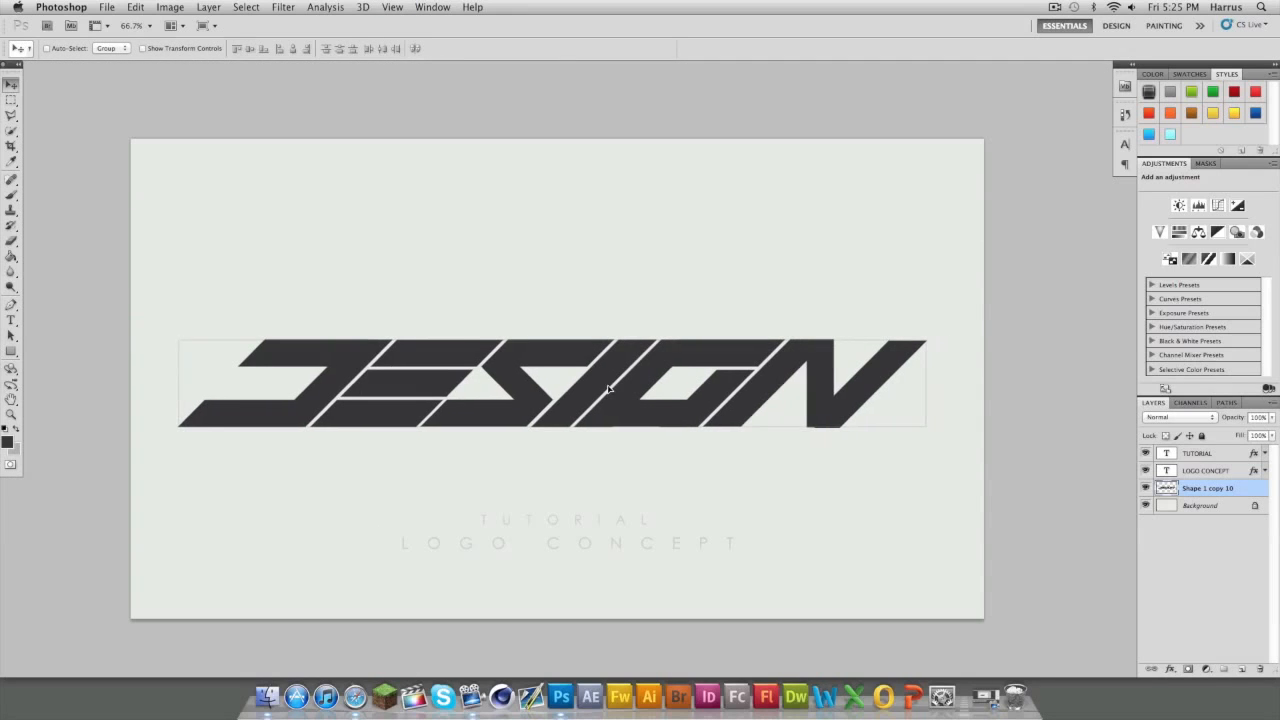
click(142, 48)
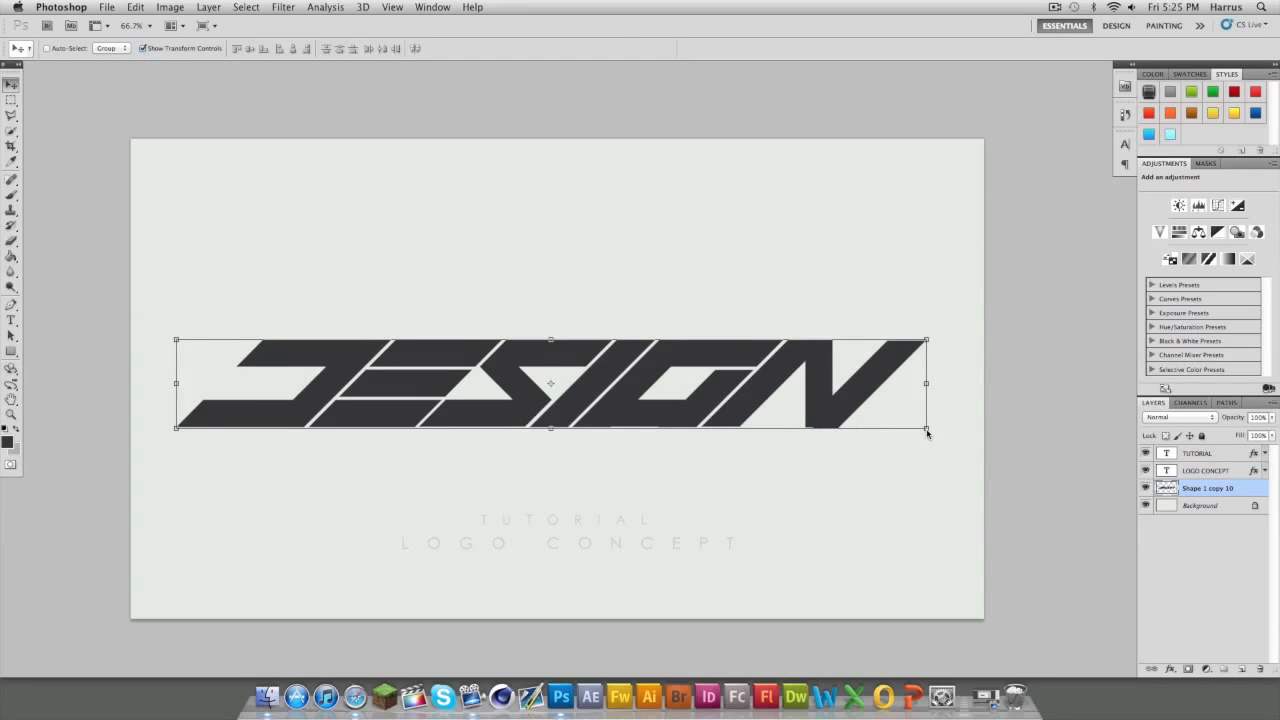
drag(927, 432, 798, 412)
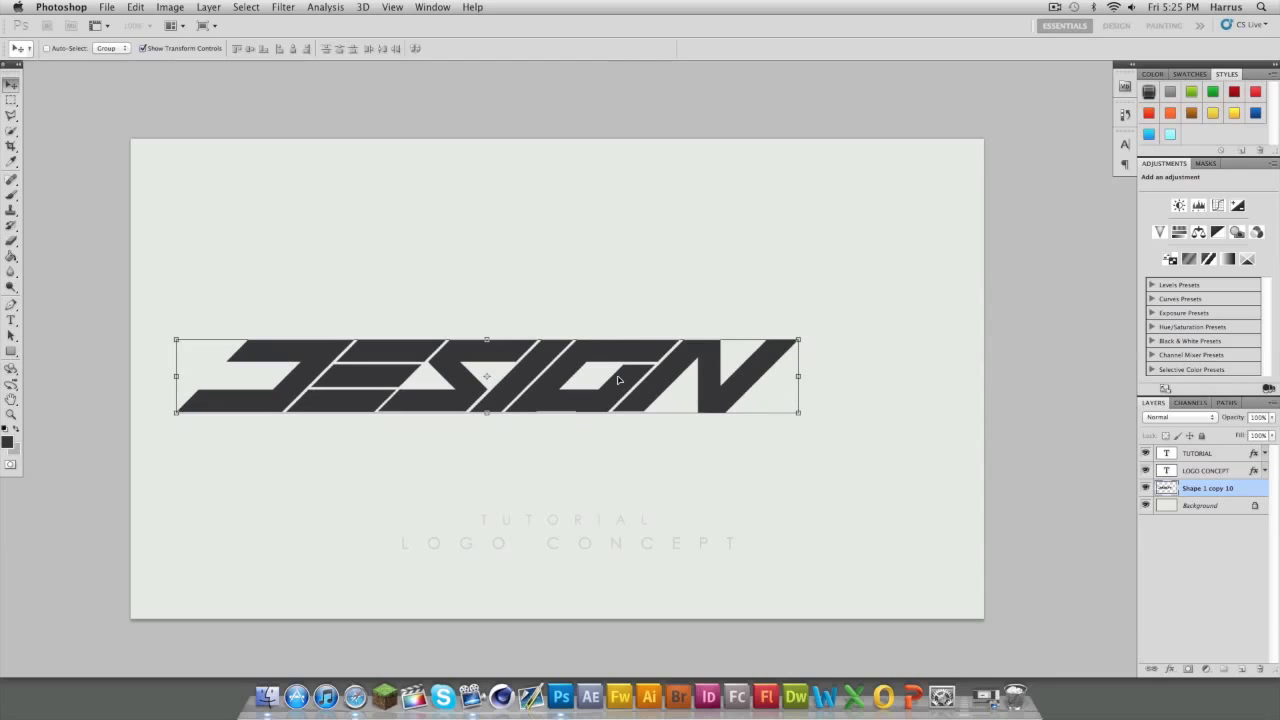
drag(618, 380, 690, 388)
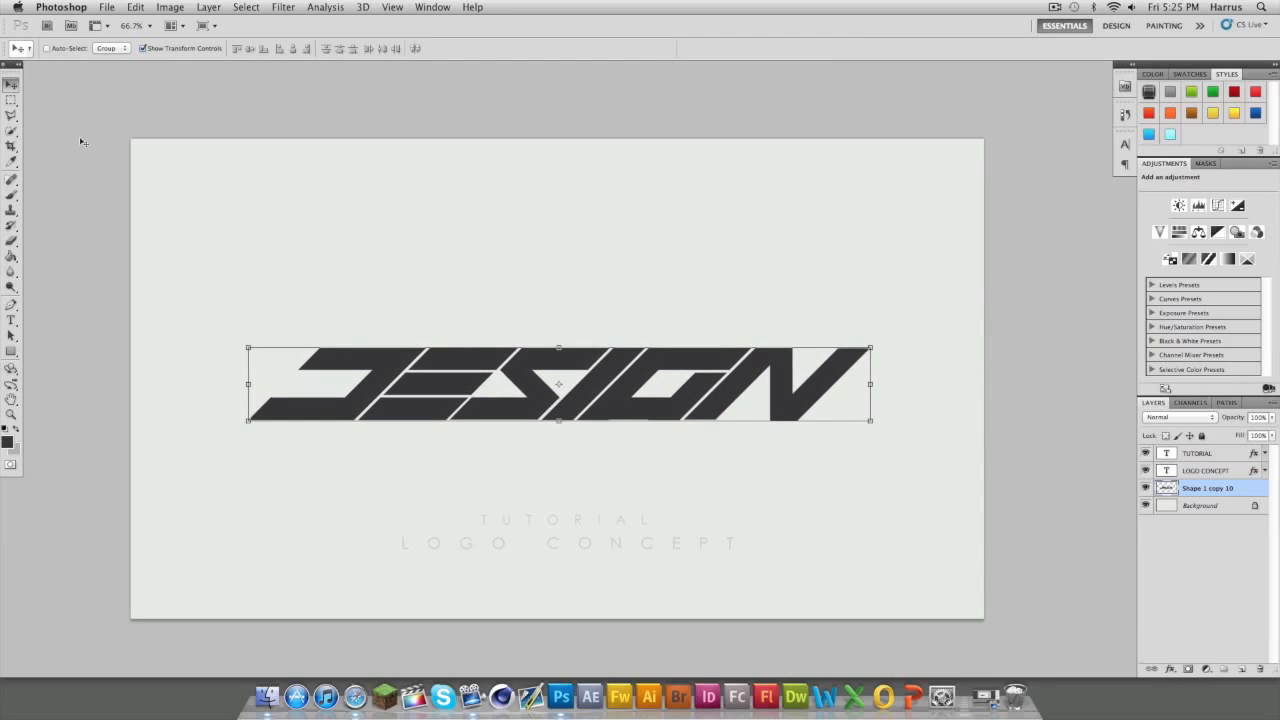
Step: Trim the wordmark's uneven bottom edge straight with a wide rectangular selection, and deselect
click(11, 101)
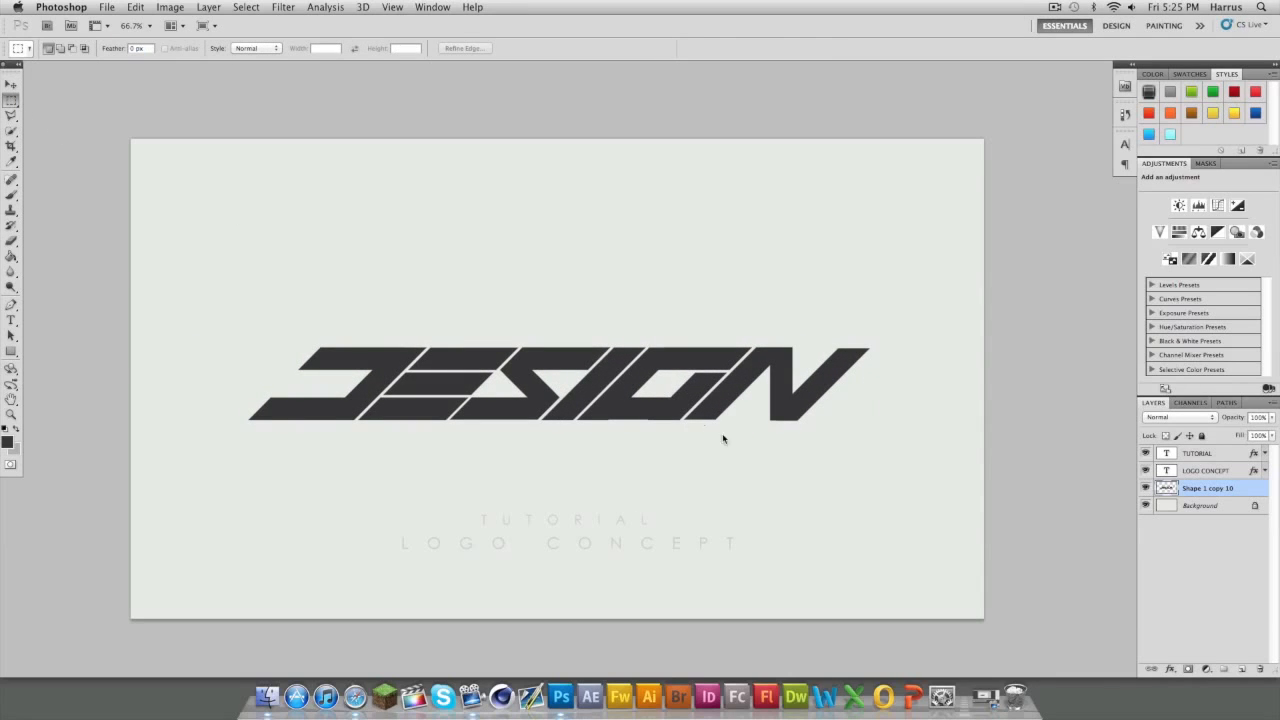
drag(366, 481, 191, 419)
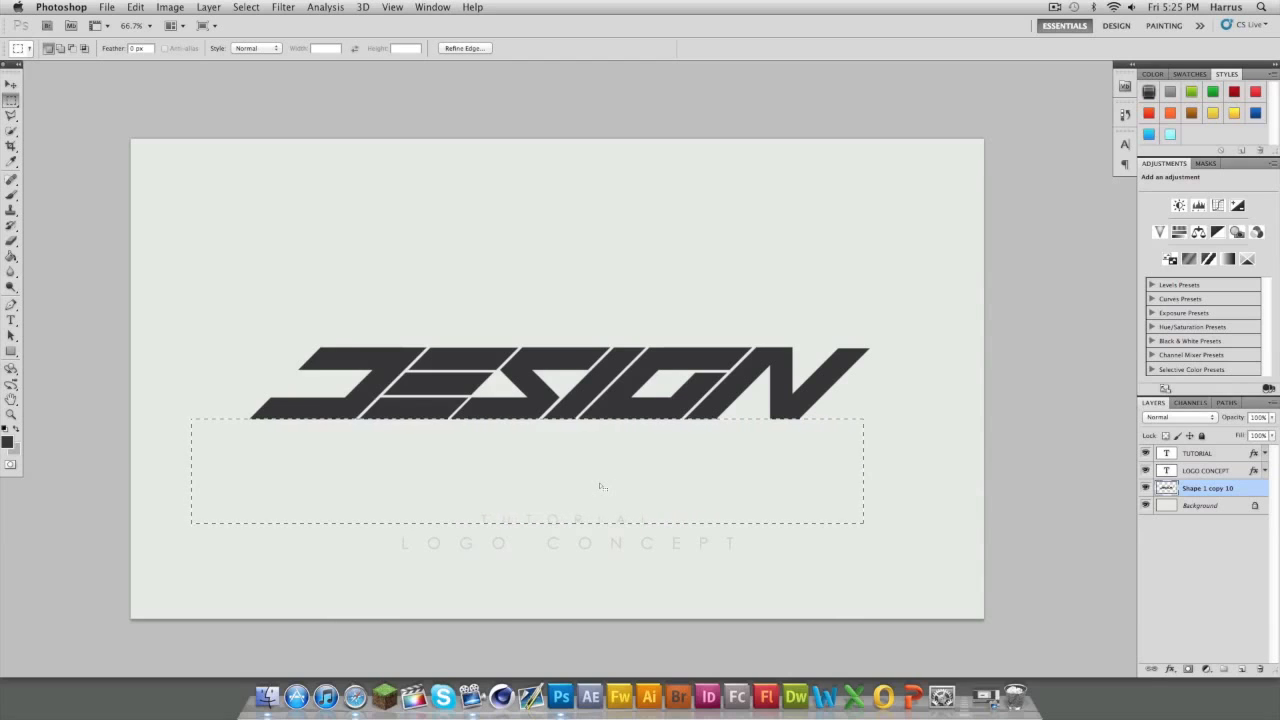
drag(600, 486, 608, 535)
drag(670, 291, 610, 262)
key(ctrl+d)
Step: Move the TUTORIAL and LOGO CONCEPT text layers up together, and lower the wordmark to sit closer above them
click(11, 86)
mouse_move(551, 354)
mouse_down()
mouse_move(551, 383)
mouse_move(548, 351)
mouse_up()
click(1230, 469)
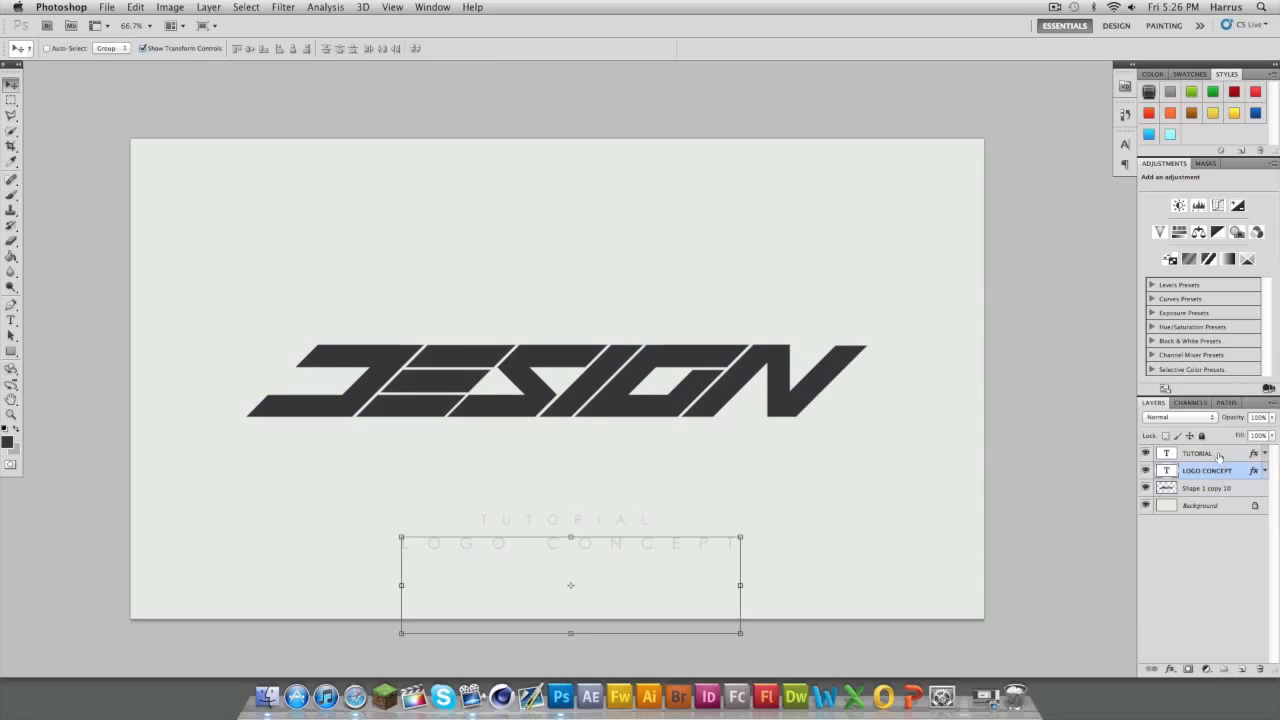
shift+click(1219, 455)
drag(569, 535, 573, 496)
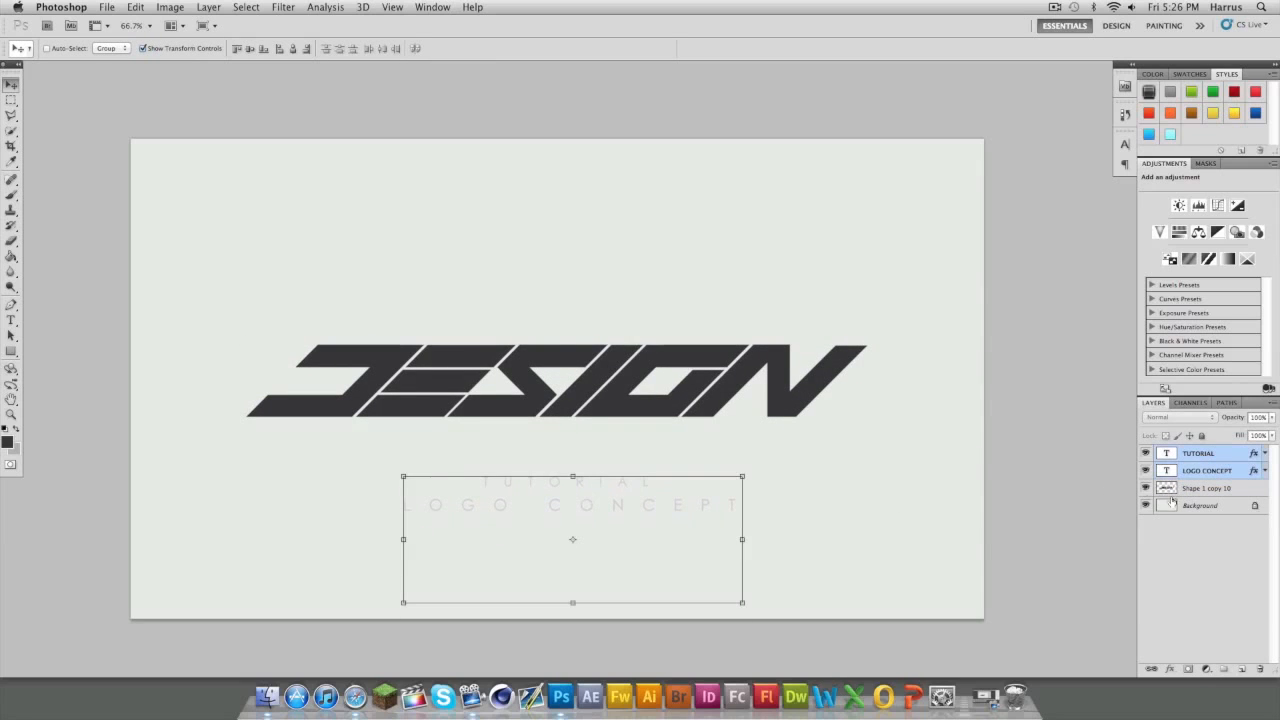
key(alt+bracketleft)
drag(654, 420, 660, 438)
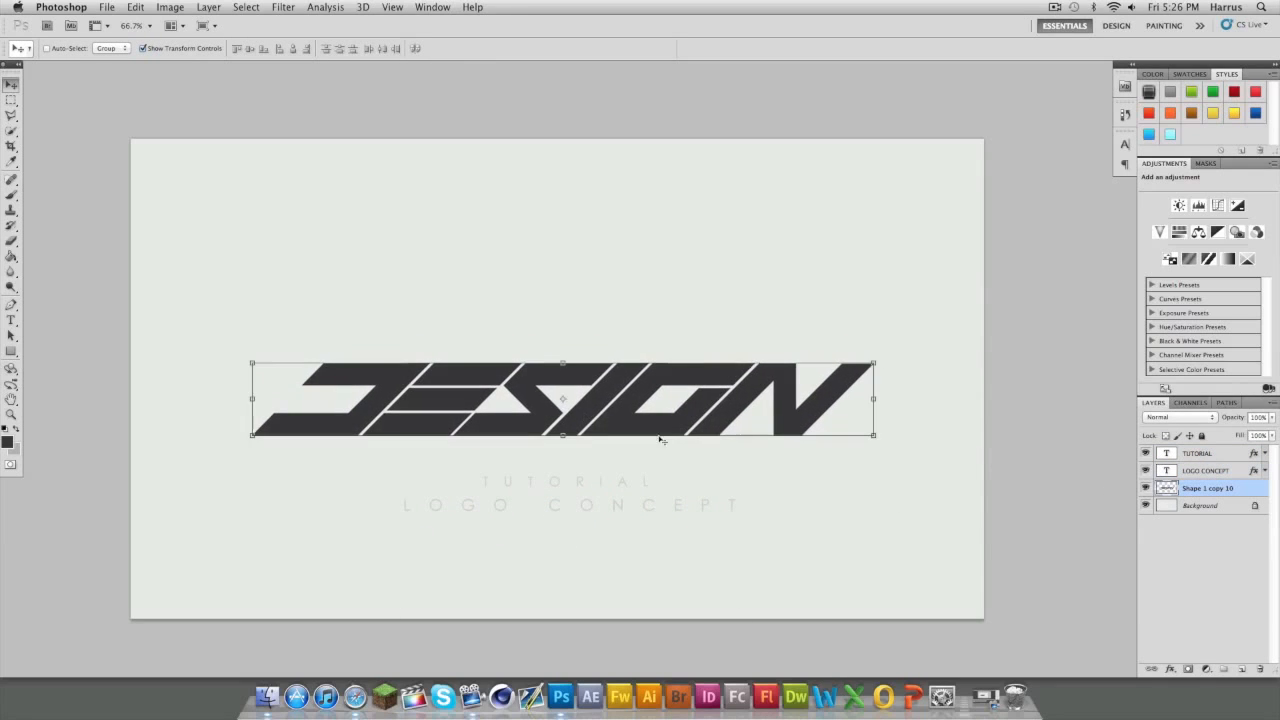
Step: Add a linear Gradient Overlay from light gray #e1e1e1 to white to the merged wordmark layer, and increase the gradient's scale
double_click(1250, 488)
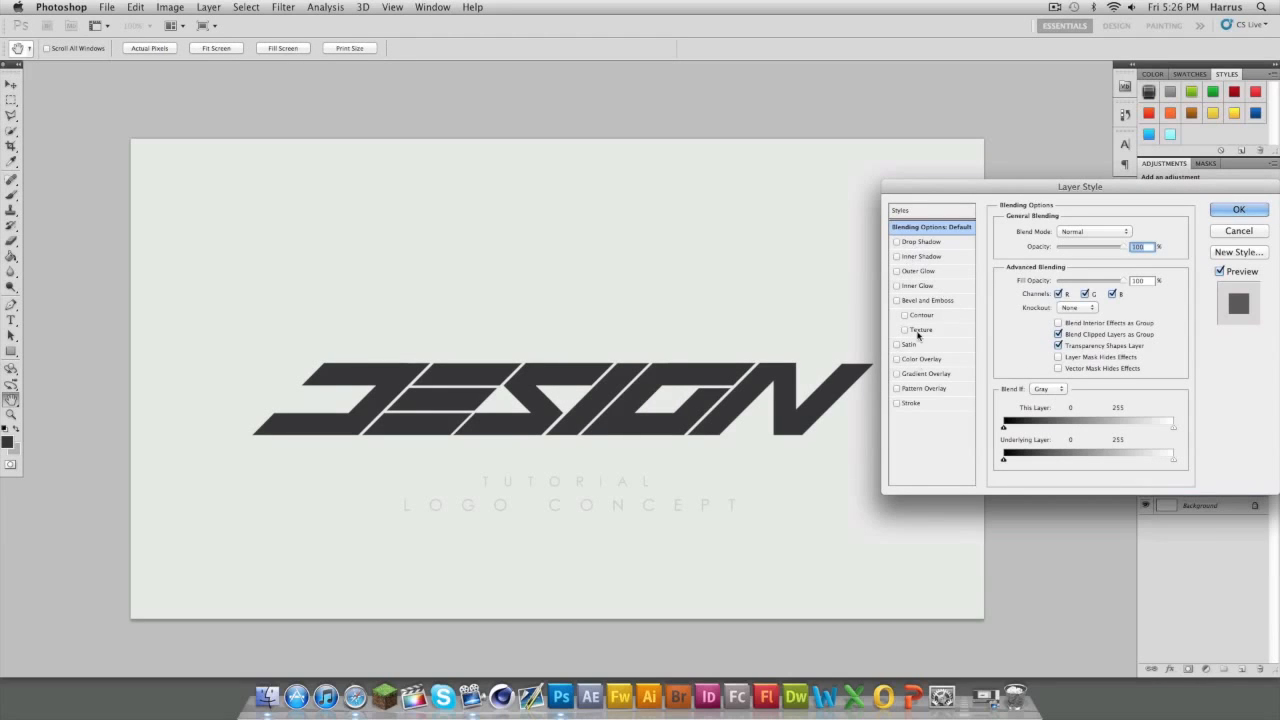
click(922, 375)
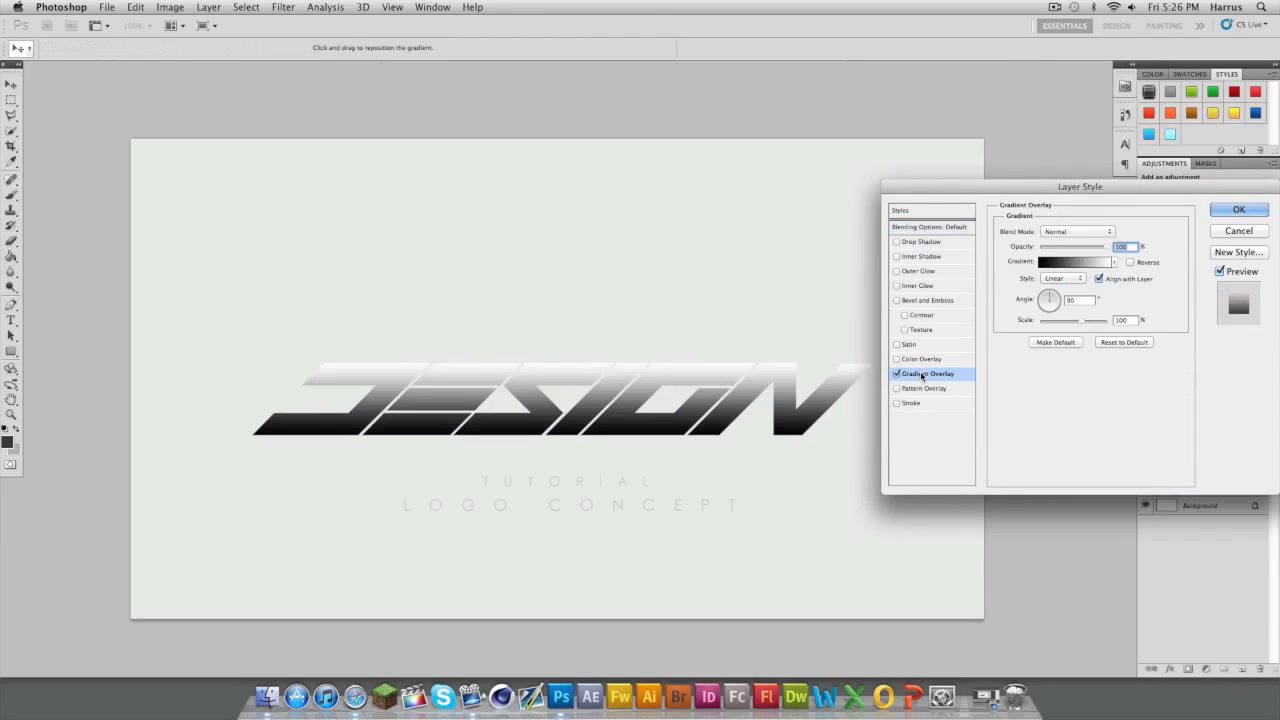
click(1045, 265)
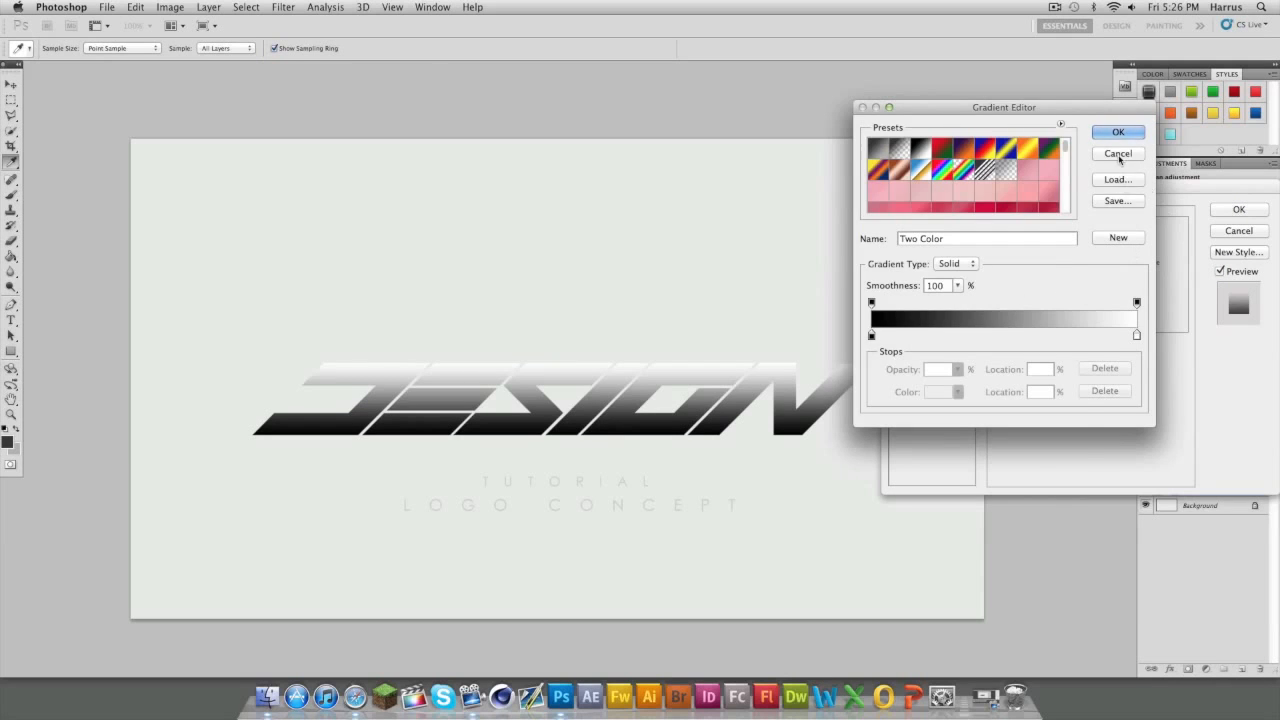
click(1118, 156)
click(1062, 262)
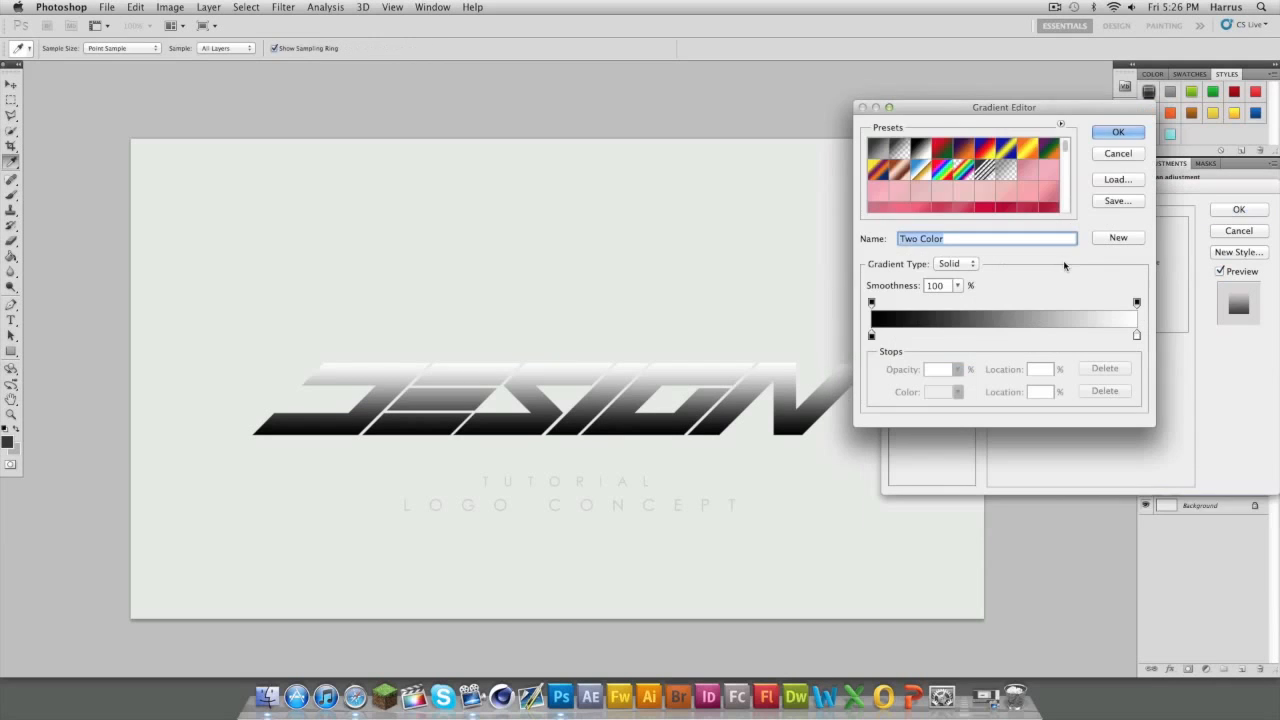
click(871, 336)
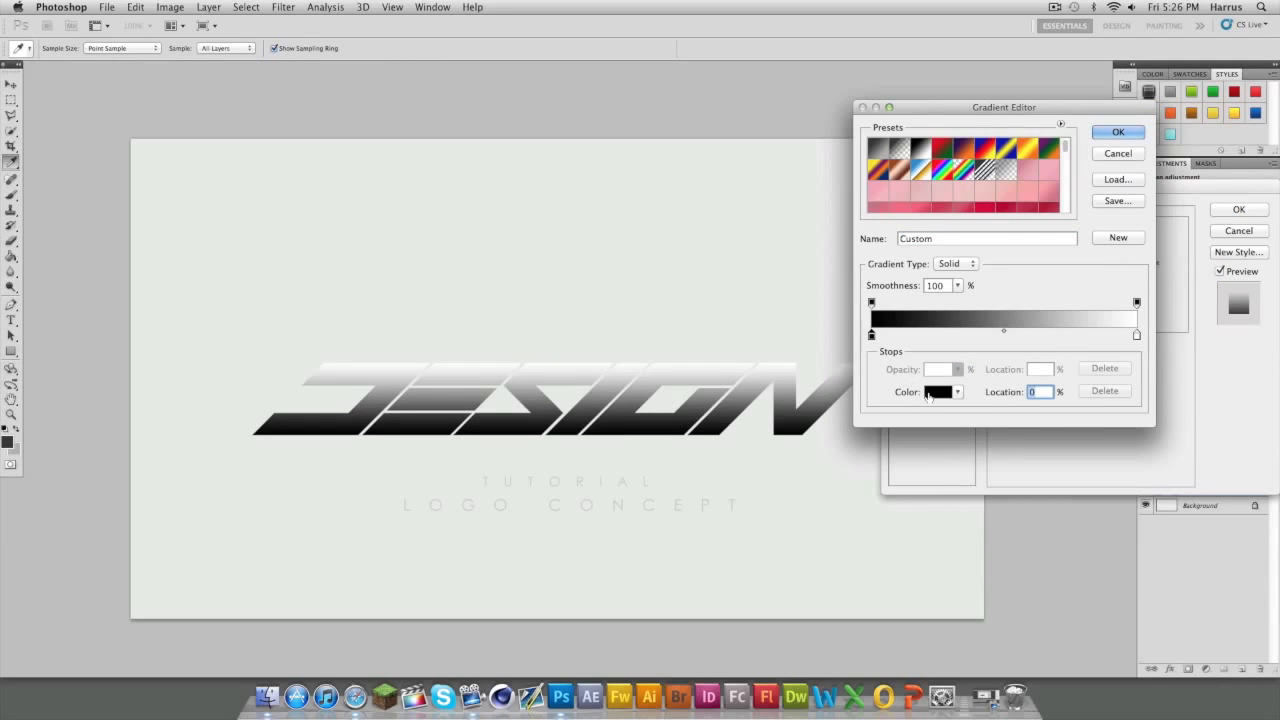
click(926, 396)
mouse_move(888, 245)
mouse_down()
mouse_move(842, 227)
mouse_move(886, 209)
mouse_move(850, 216)
mouse_up()
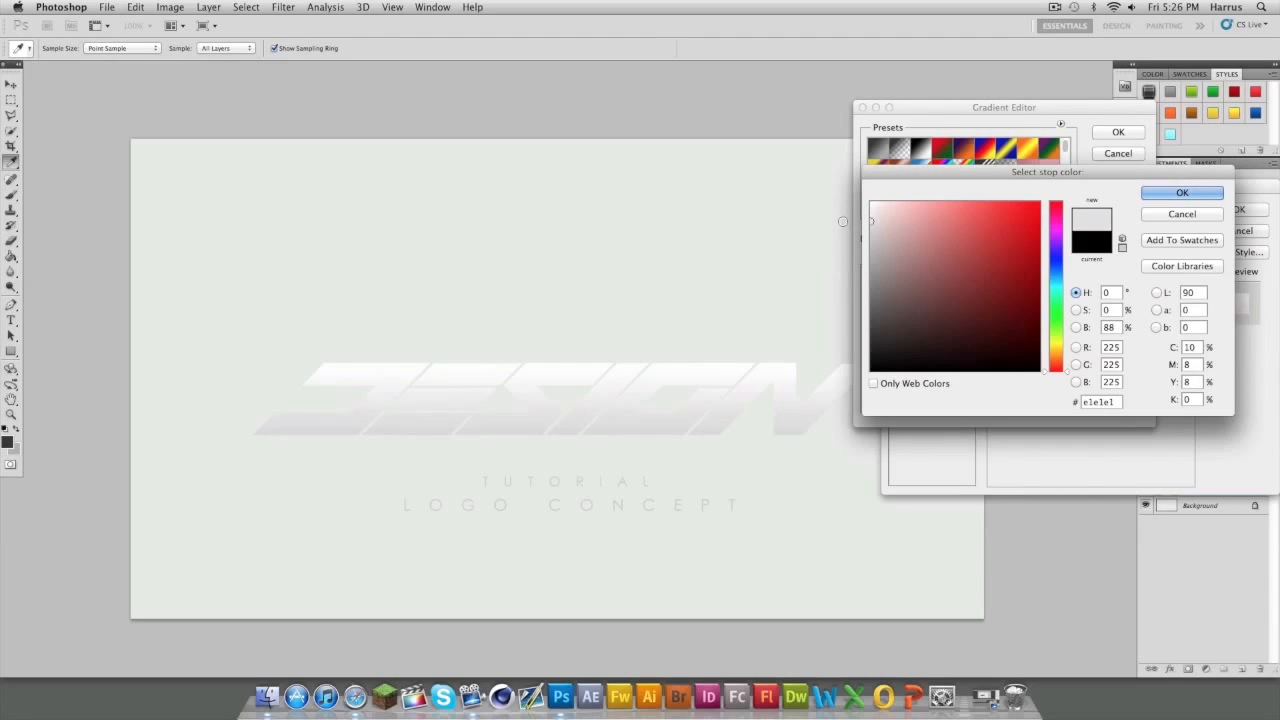
click(1200, 194)
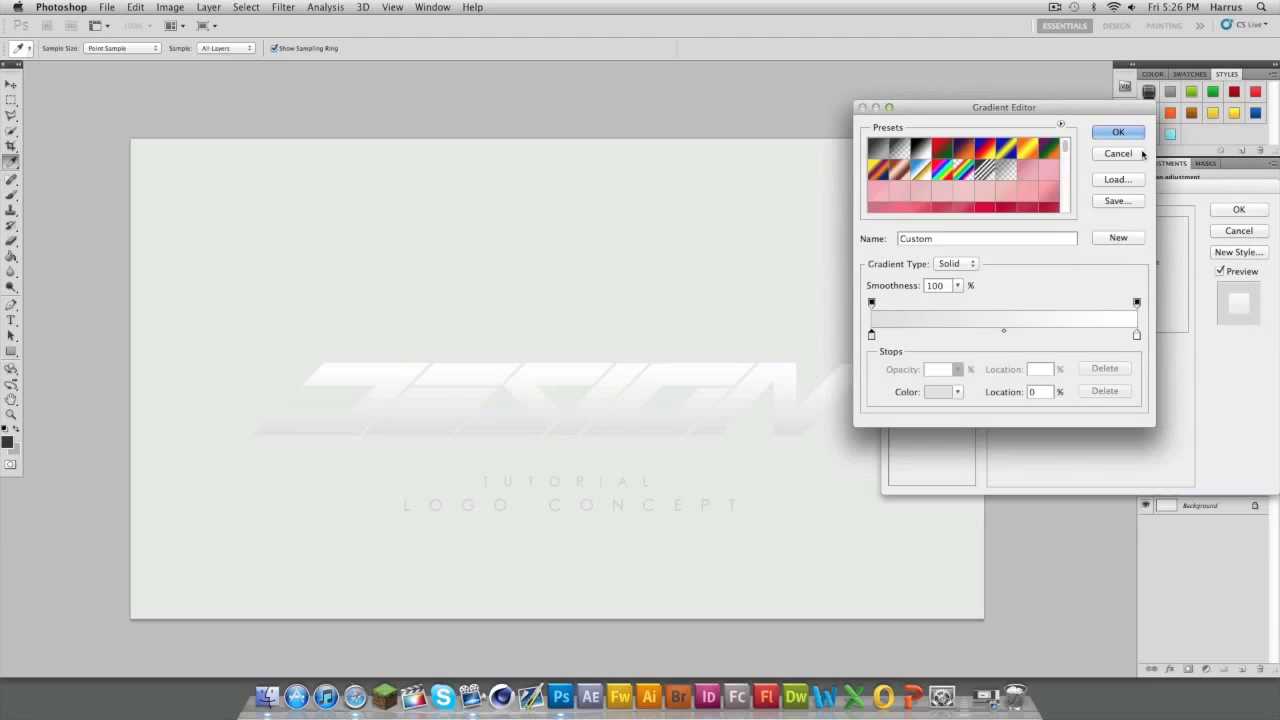
click(1122, 134)
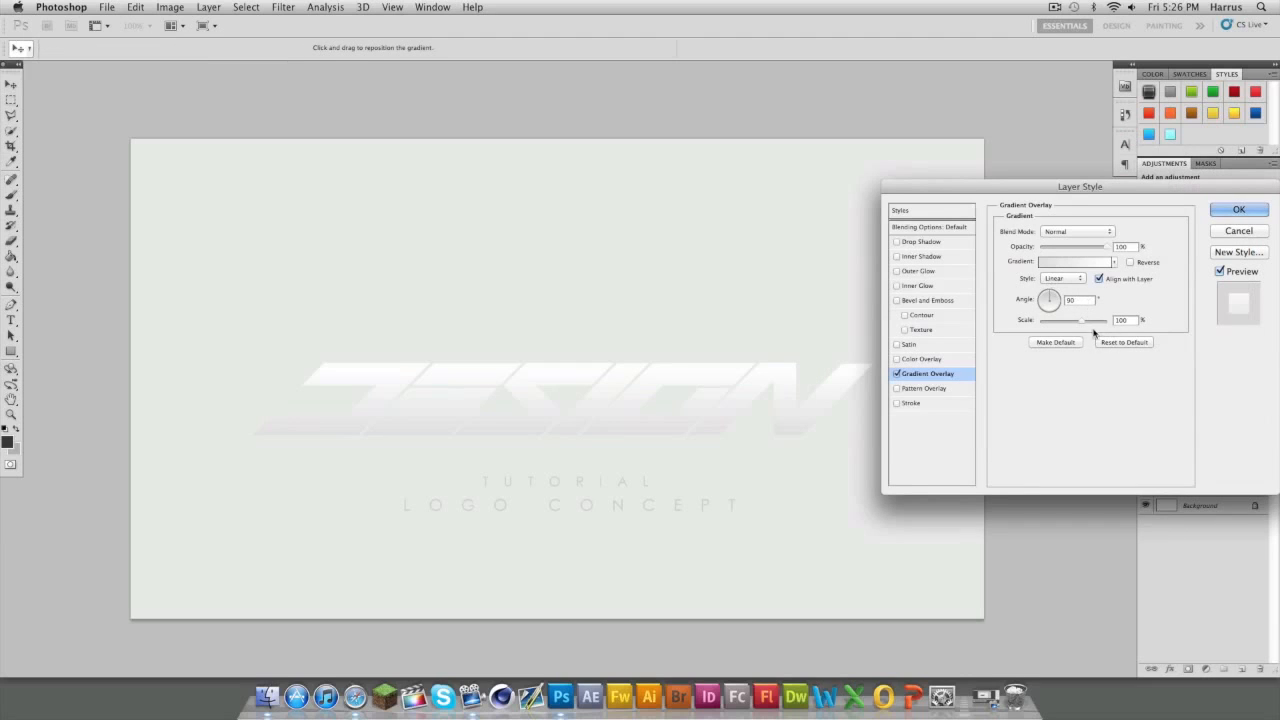
drag(1084, 321, 1110, 322)
Step: Add a black Inner Shadow to the wordmark with distance 0 px, choke 10% and a very small size for a thin outline
click(916, 257)
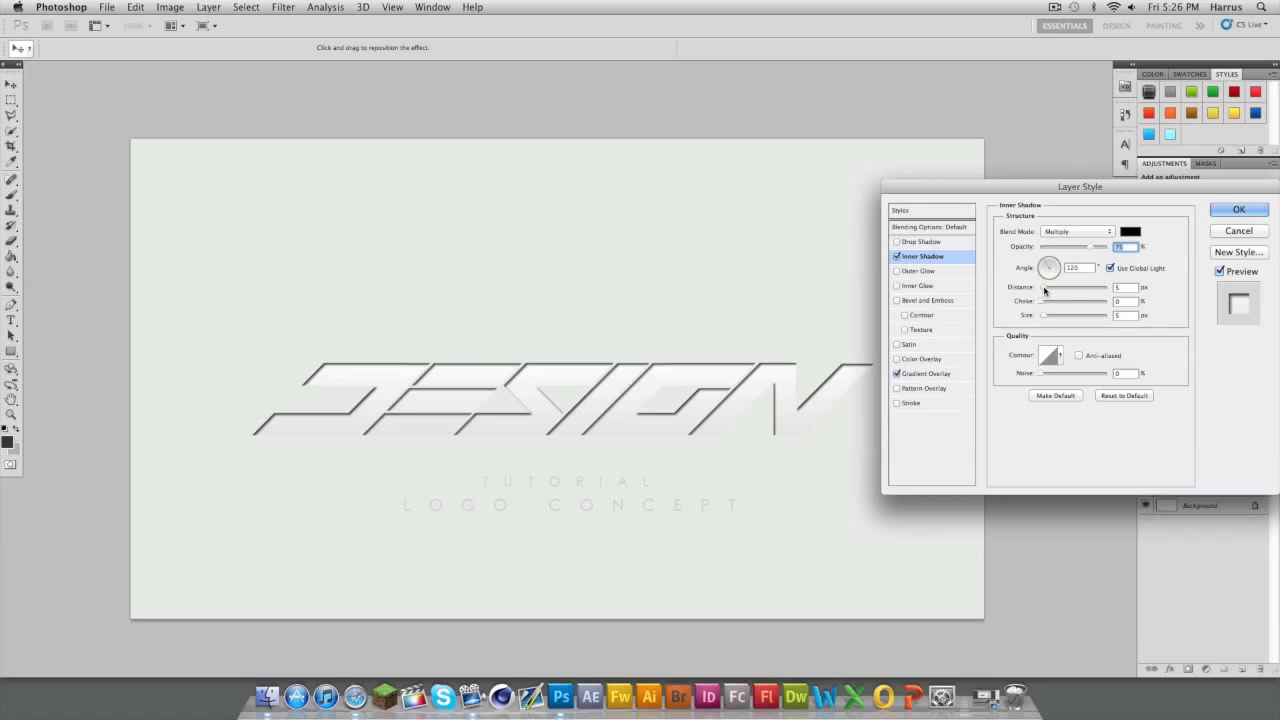
mouse_move(1044, 290)
mouse_down()
mouse_move(997, 292)
mouse_move(1047, 318)
mouse_move(1045, 306)
mouse_up()
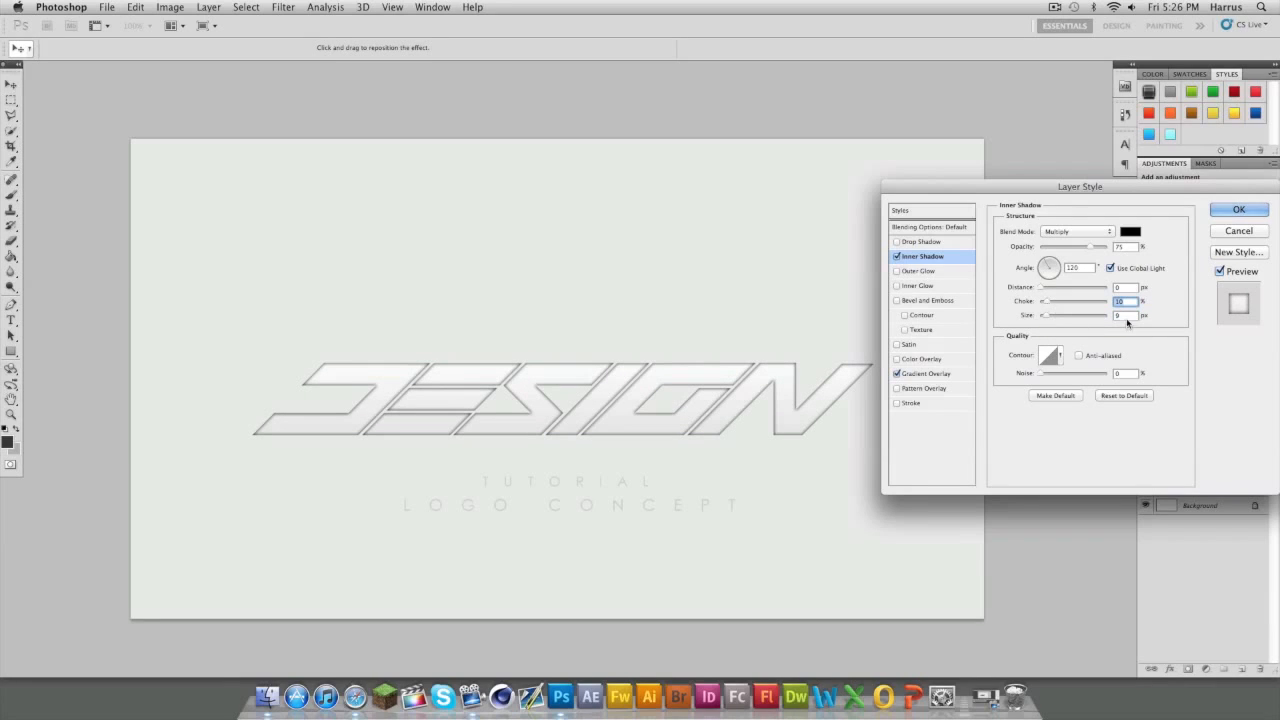
key(Tab)
key(Up)
drag(1047, 314, 1045, 318)
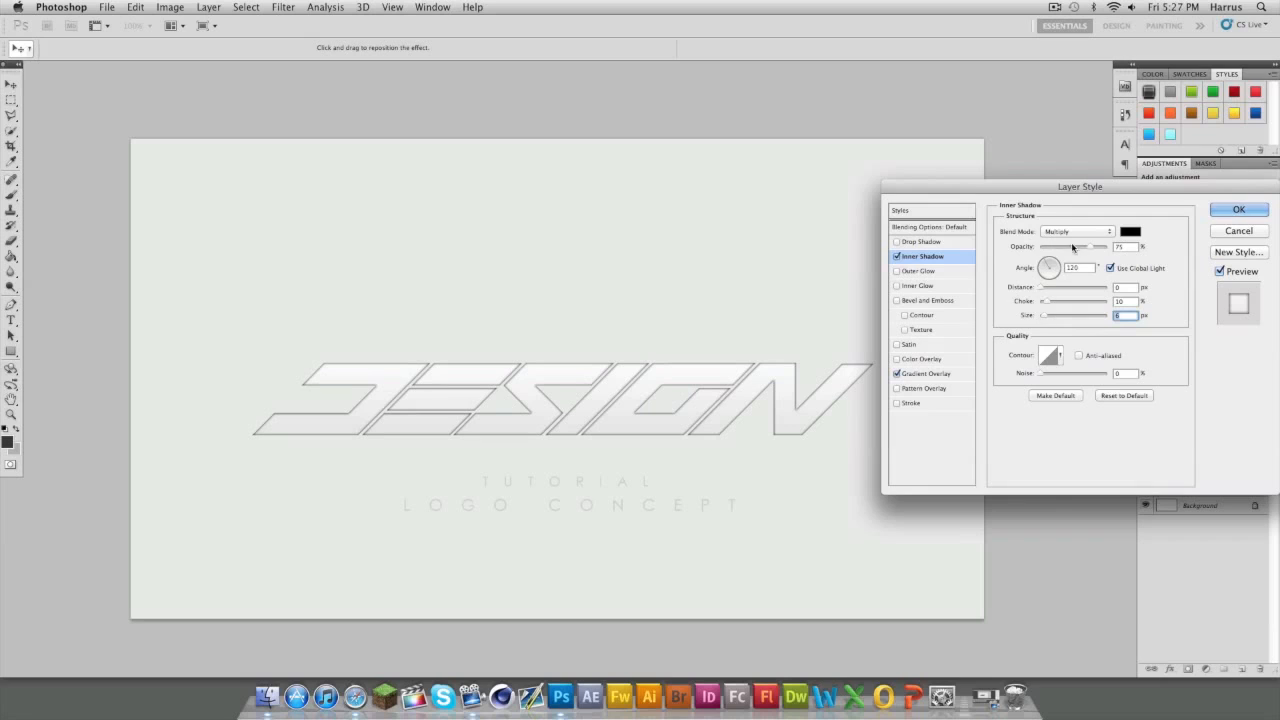
Step: Add a Drop Shadow to the wordmark with distance 0 px and white as the shadow color
click(897, 242)
click(922, 242)
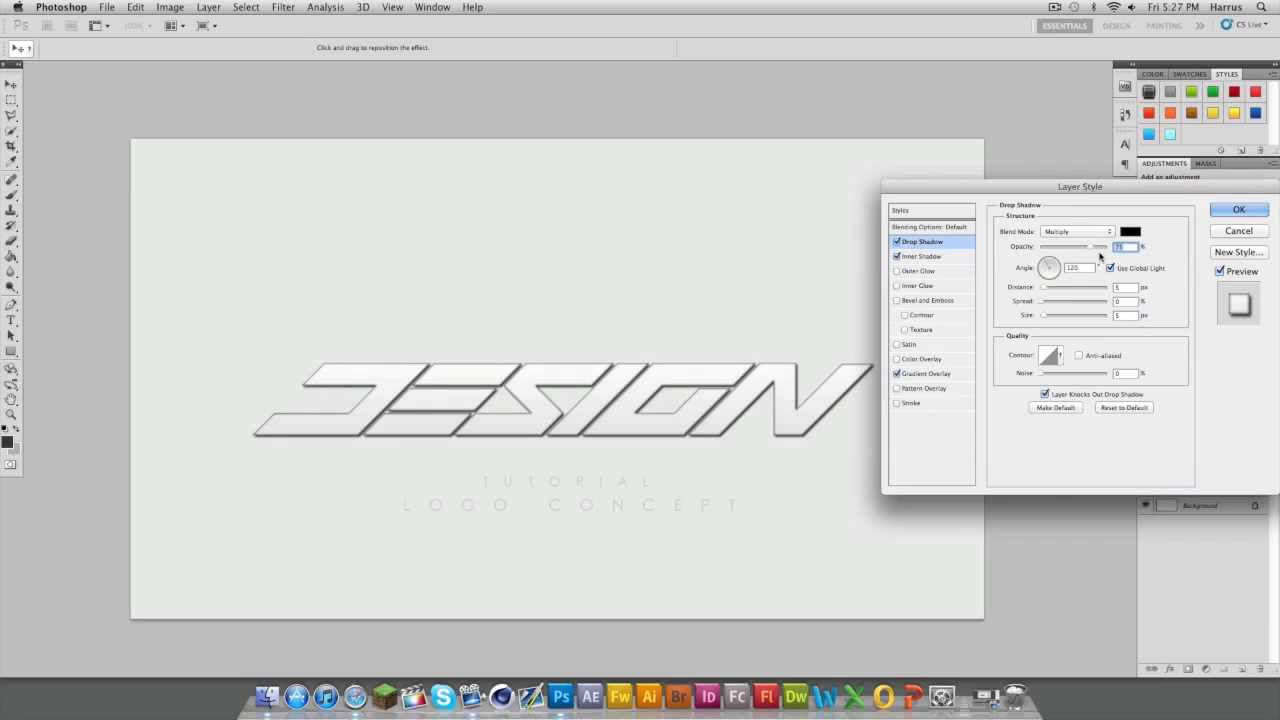
drag(1046, 290, 968, 285)
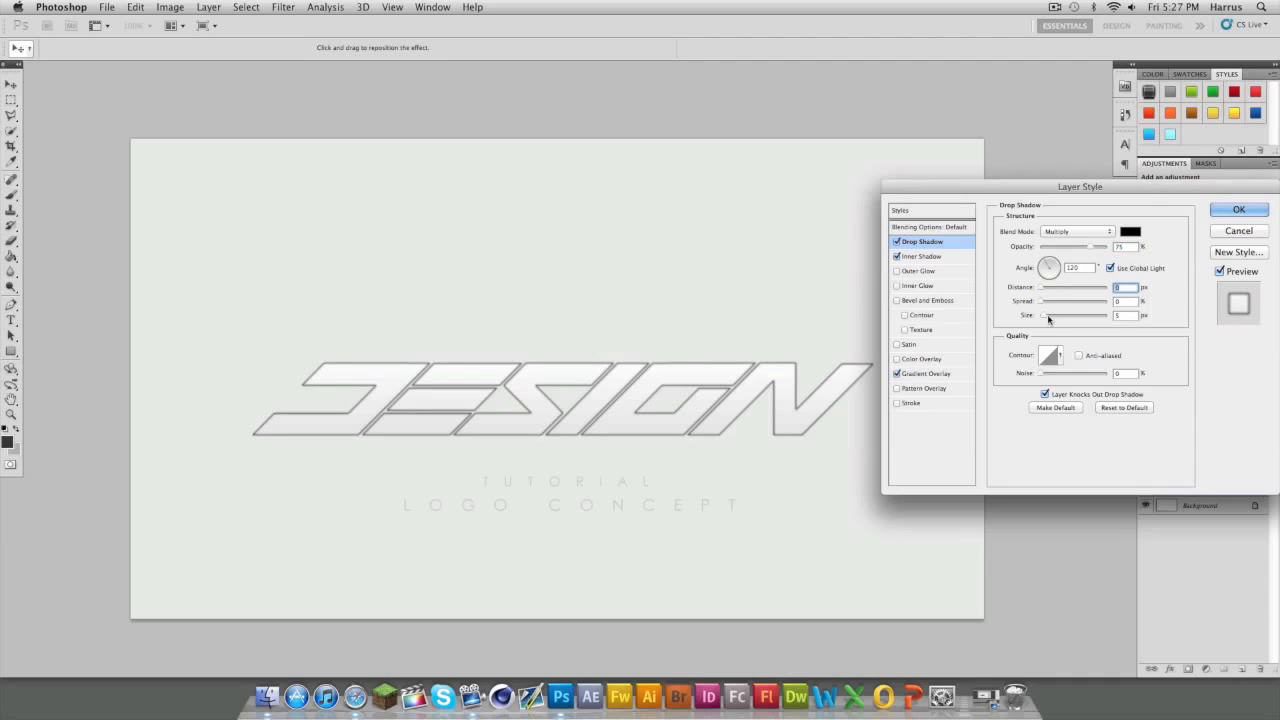
click(1129, 232)
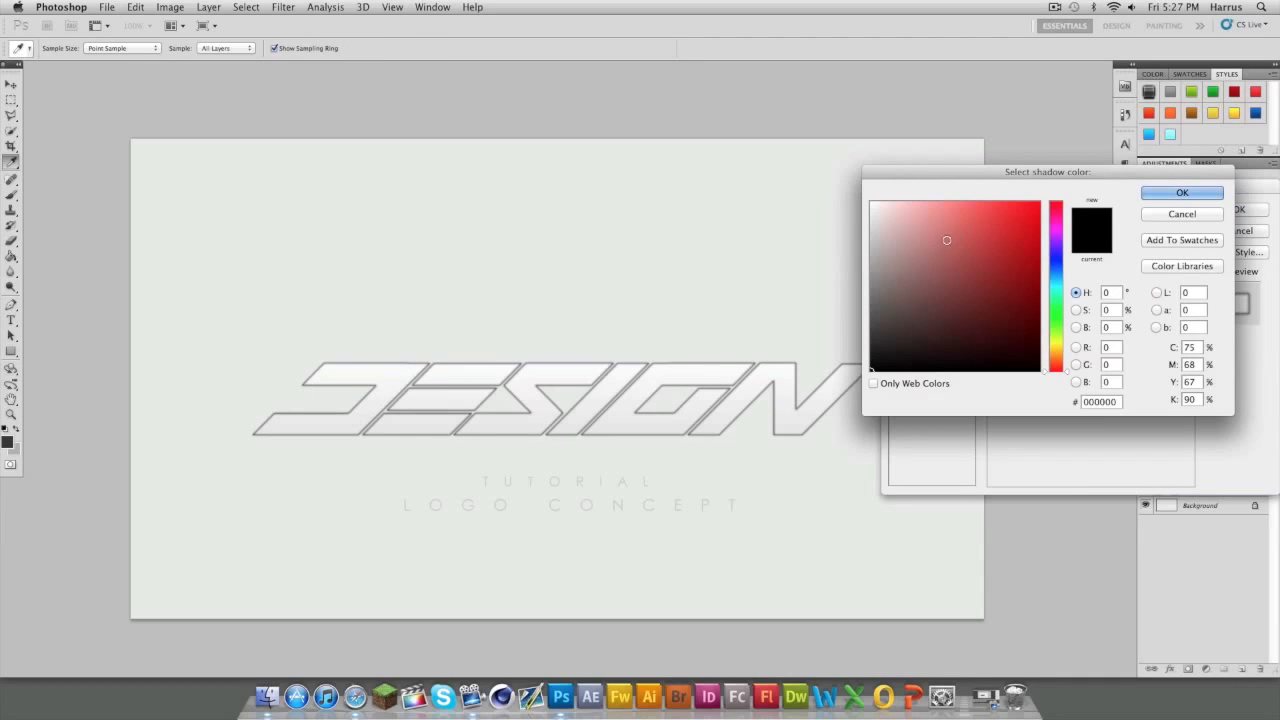
drag(947, 240, 828, 164)
click(1178, 193)
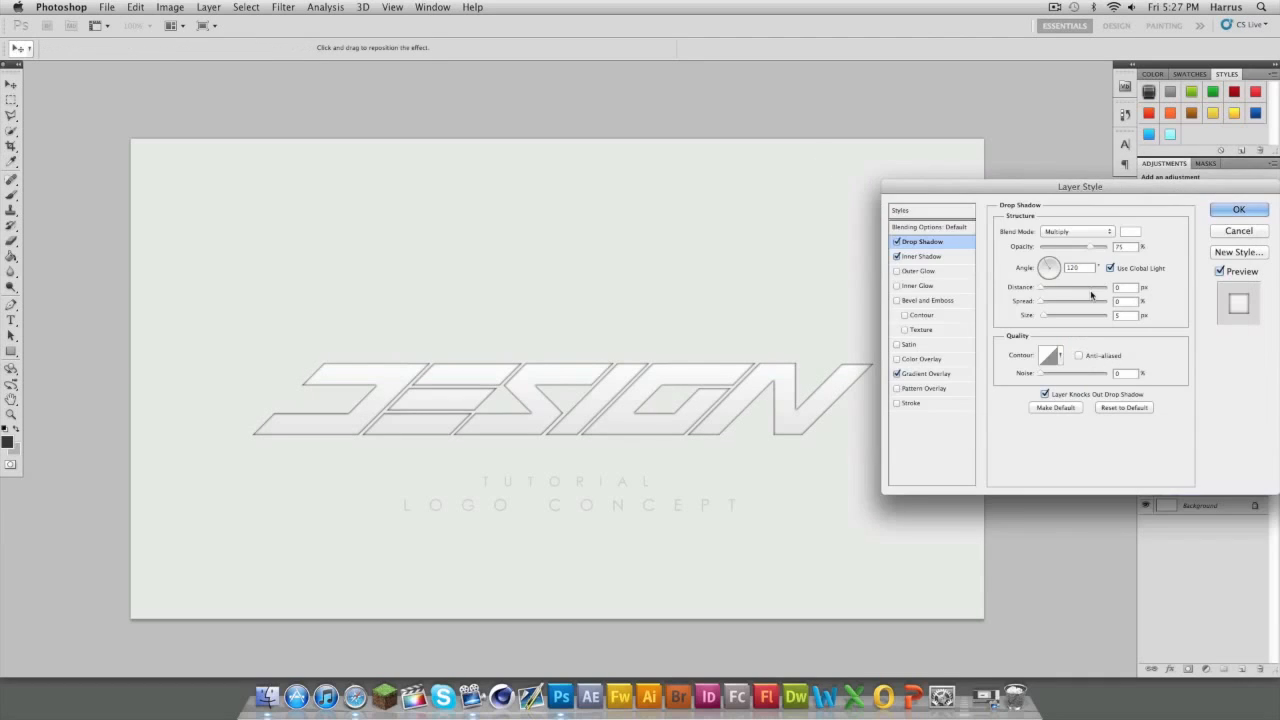
Step: Set the white drop shadow's spread to 5% and its size to 20 px
drag(1047, 319, 1050, 318)
click(1047, 303)
text(5)
key(Tab)
text(20)
Step: Add an Outer Glow with its default settings to the wordmark and apply the layer style
click(917, 271)
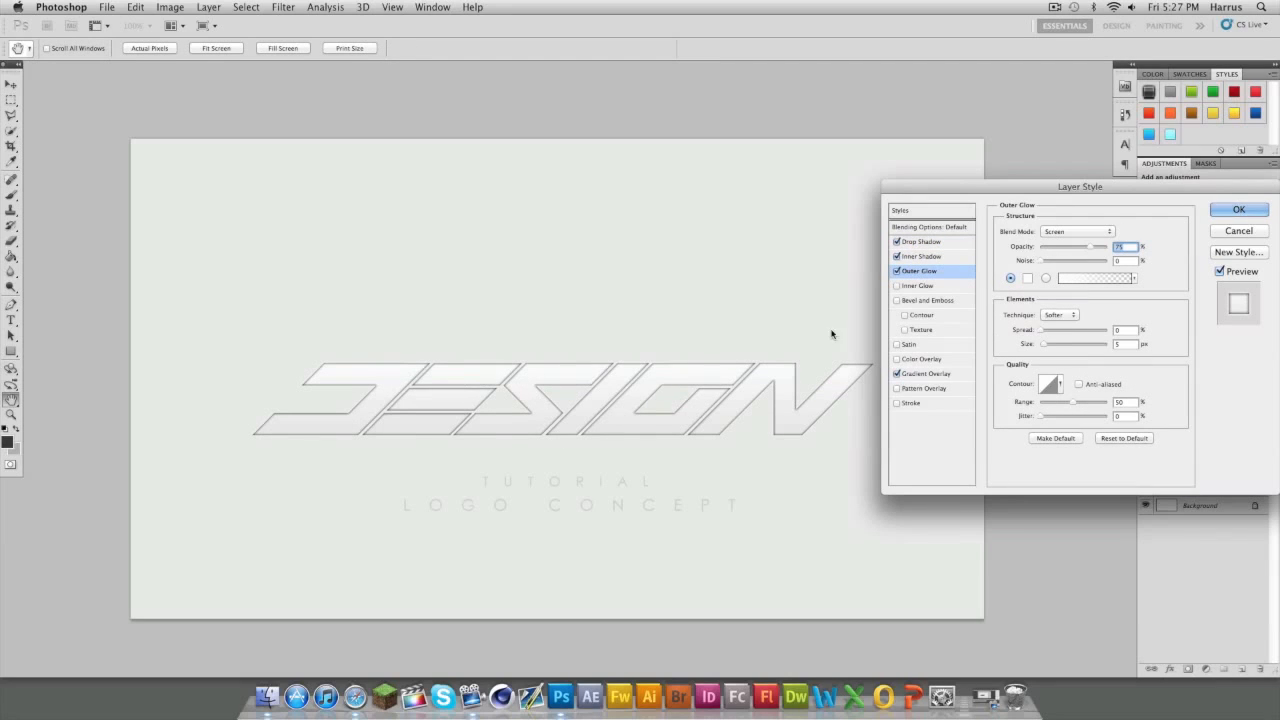
click(1240, 210)
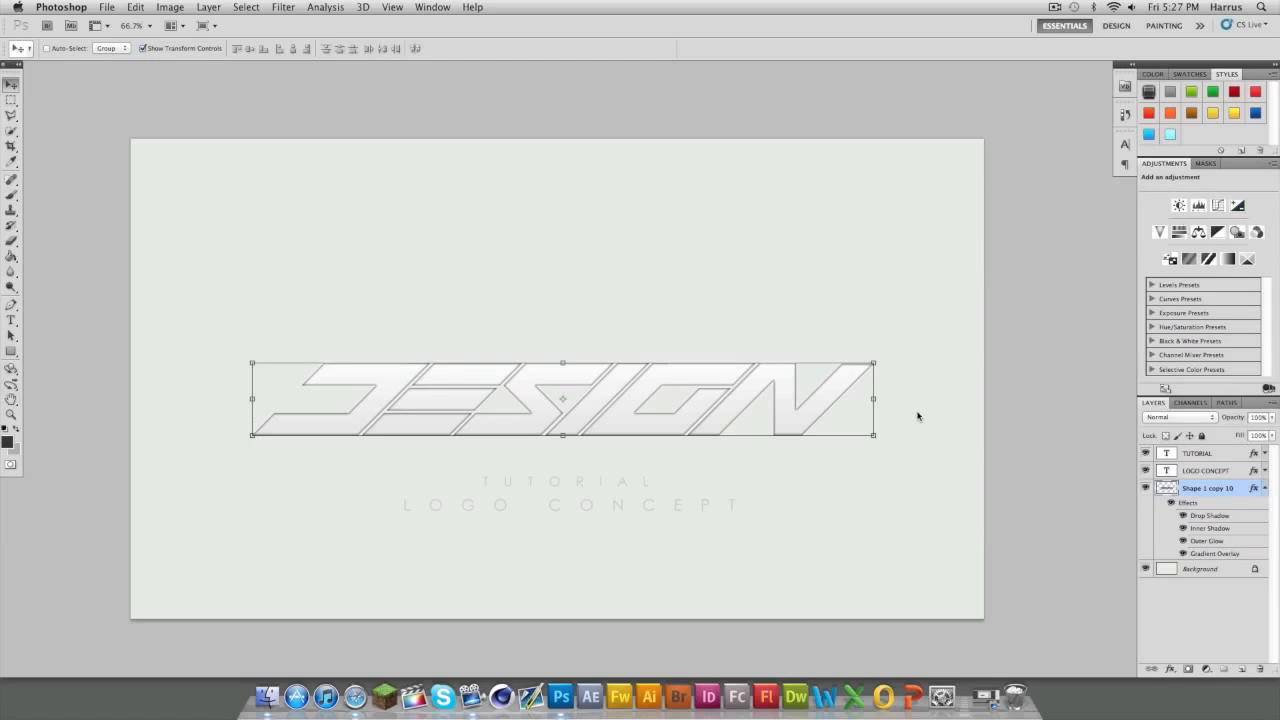
Step: Hide the transform controls, collapse the wordmark layer's effects list, and nudge the wordmark a few pixels to the right
click(143, 48)
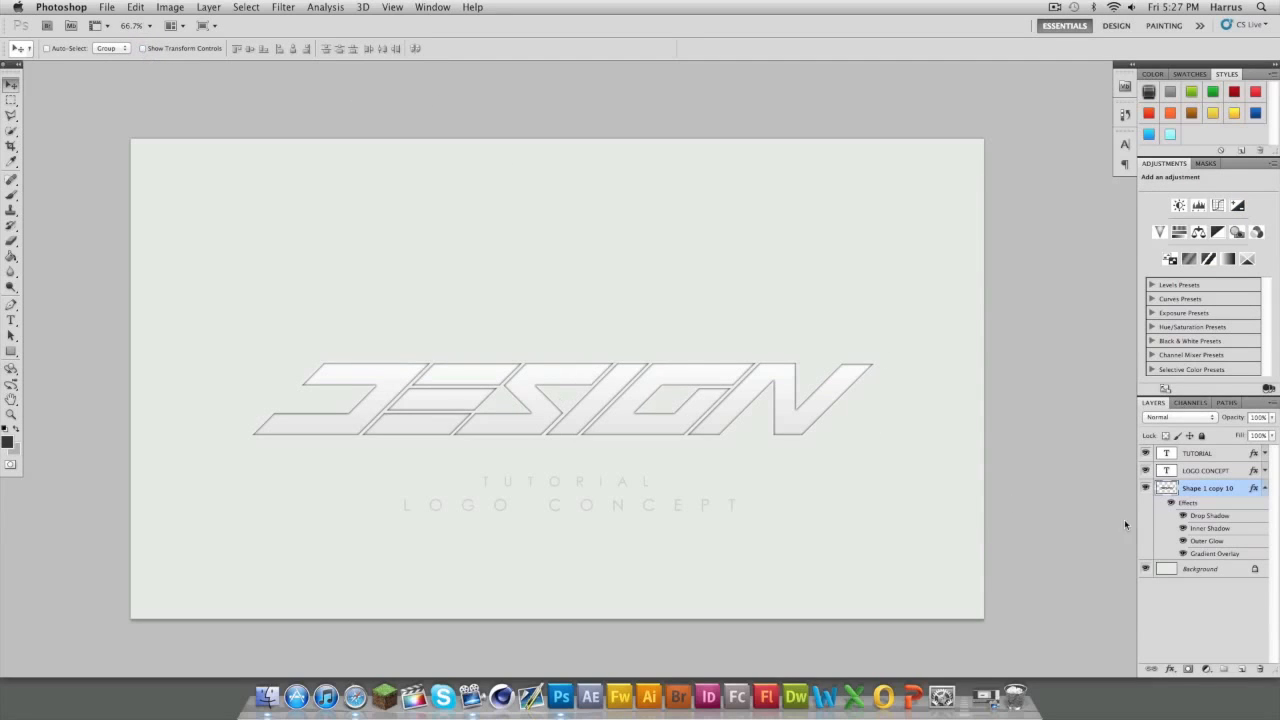
click(1263, 489)
key(Right)
key(Right)
key(Right)
key(Right)
key(Right)
key(Right)
key(Right)
key(Right)
key(Right)
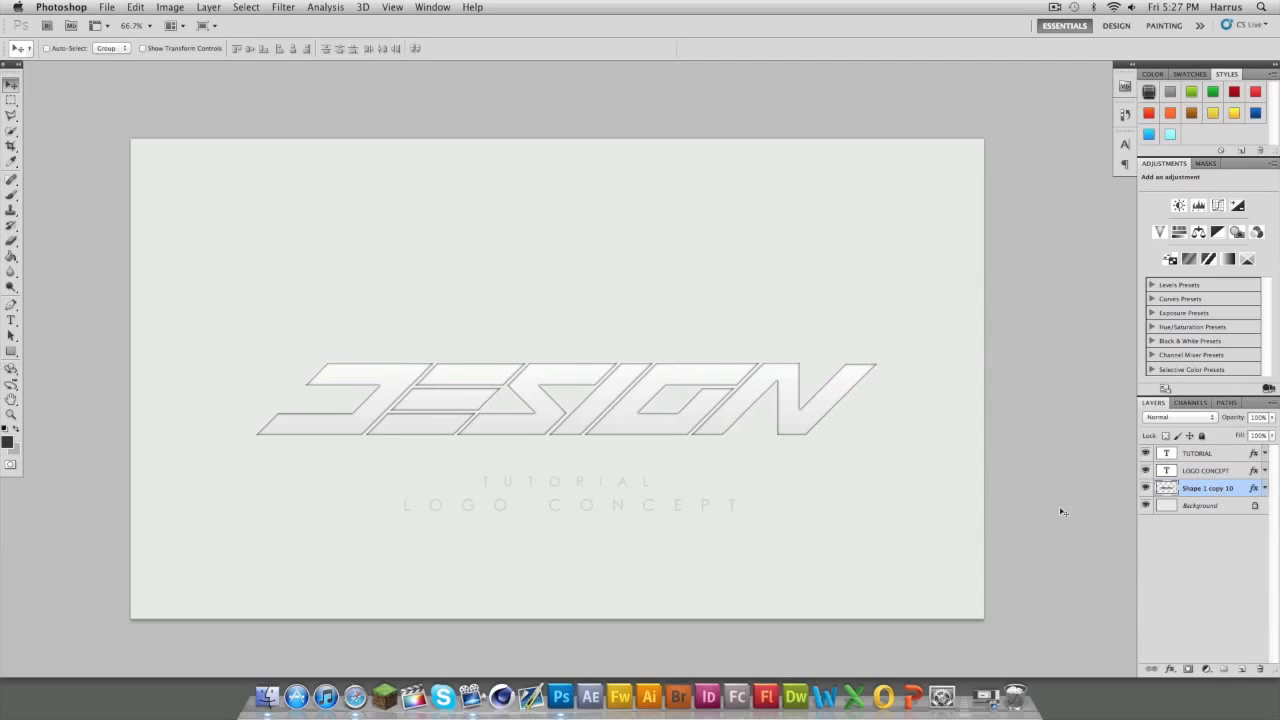